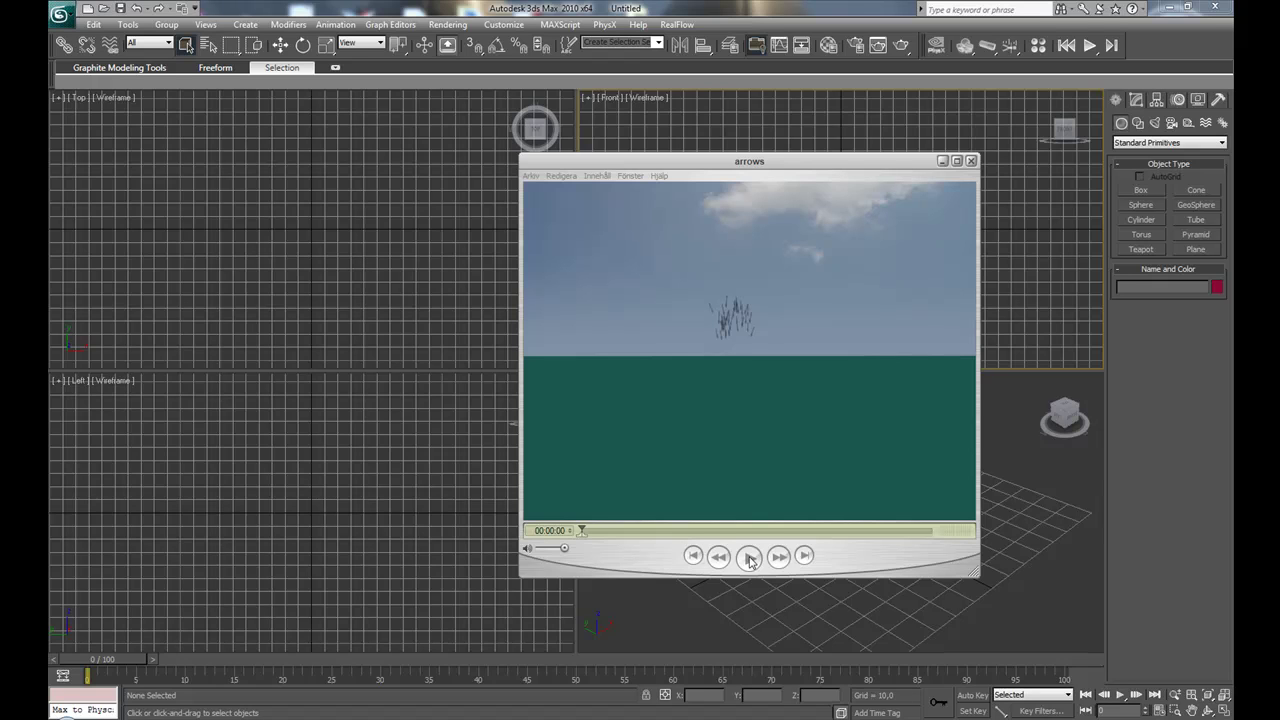
Play the arrows clip in QuickTime and scrub it back near the beginning.
click(750, 558)
click(750, 558)
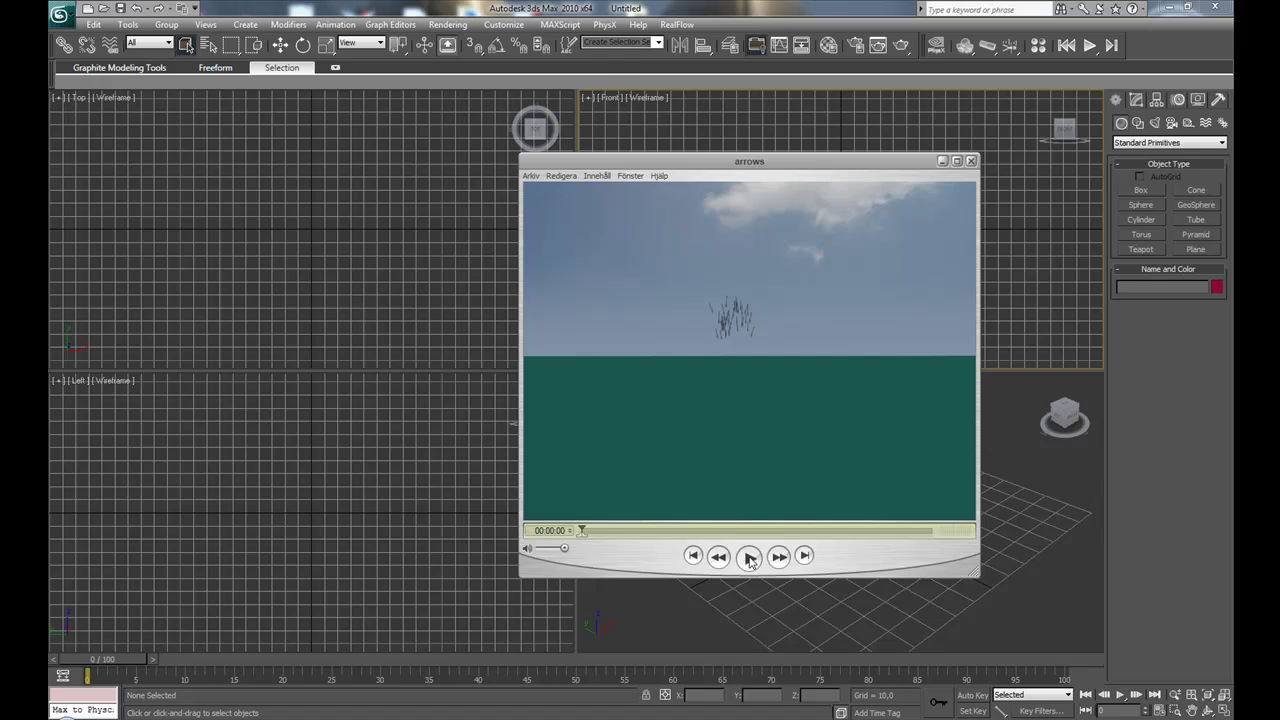
click(750, 558)
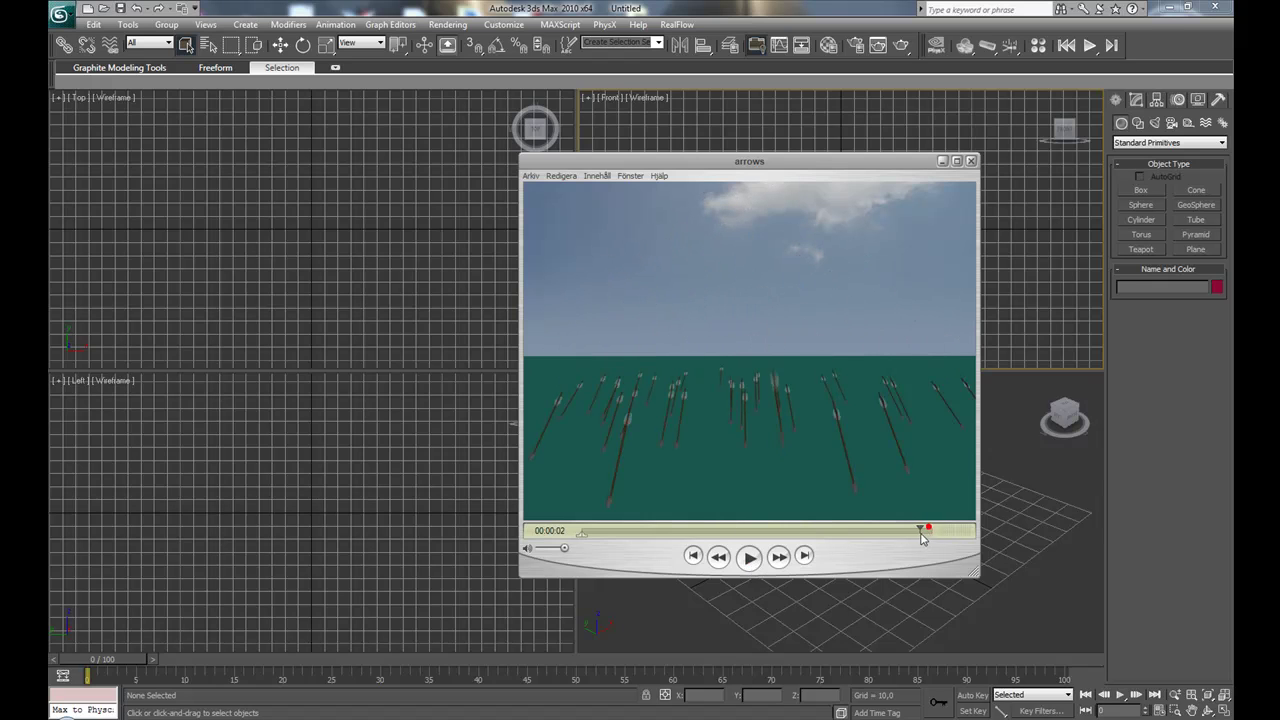
drag(921, 539, 889, 555)
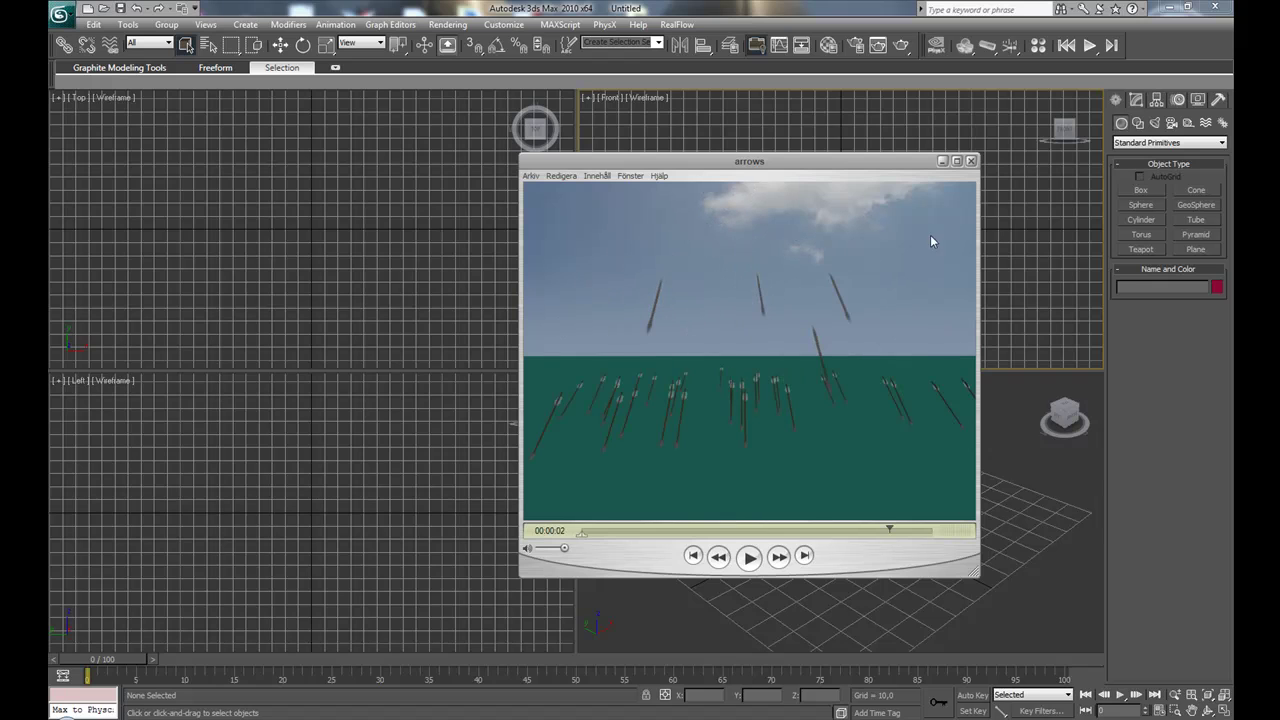
Hide the player and draw a cylinder in the Front viewport.
click(942, 161)
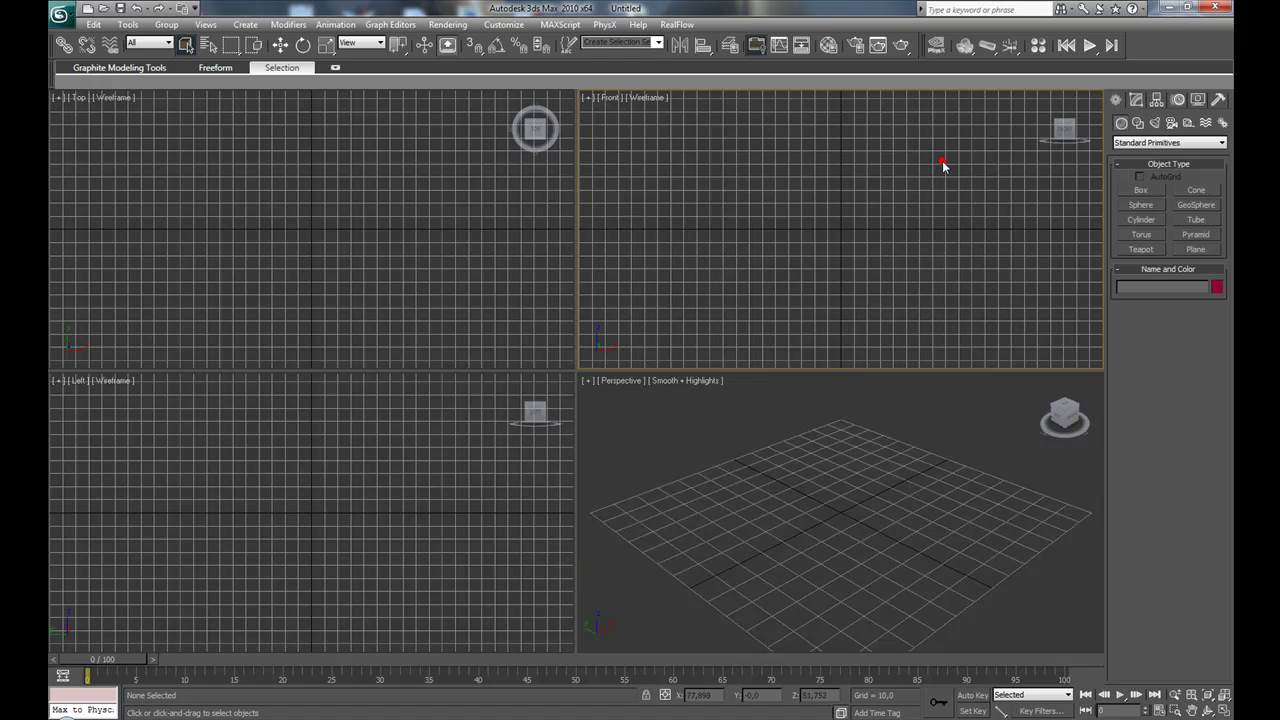
click(808, 489)
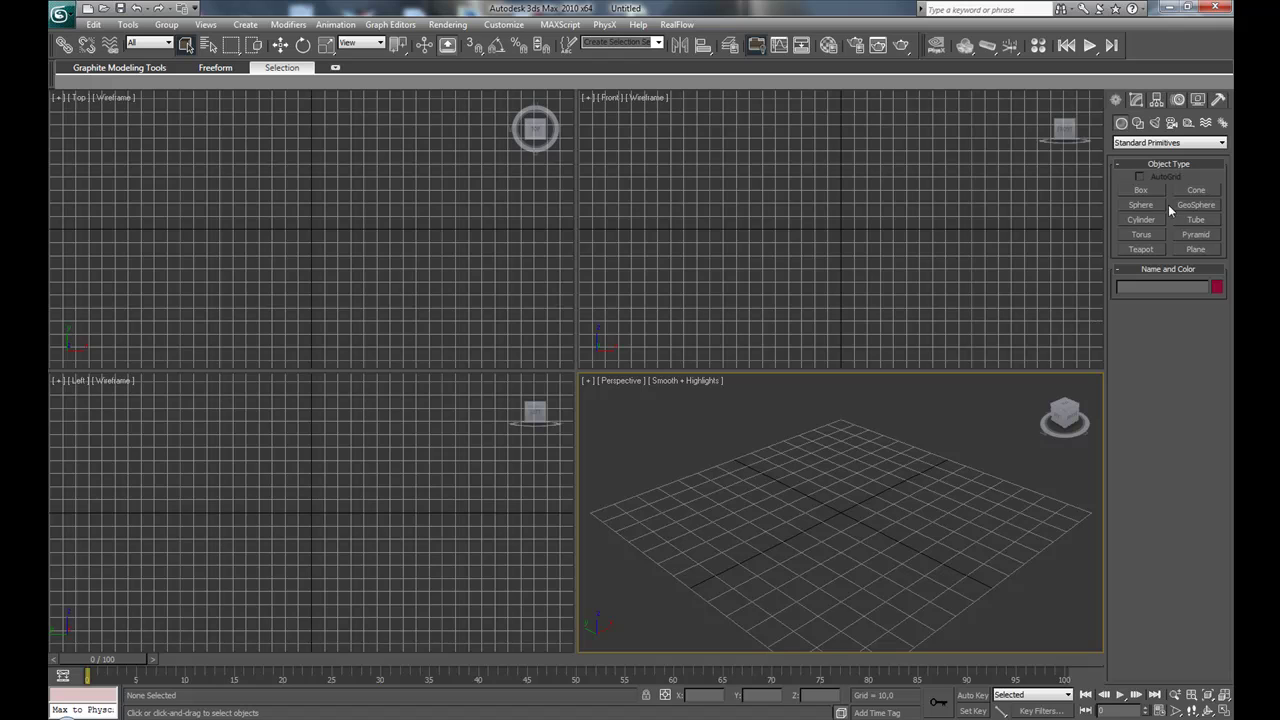
click(1141, 219)
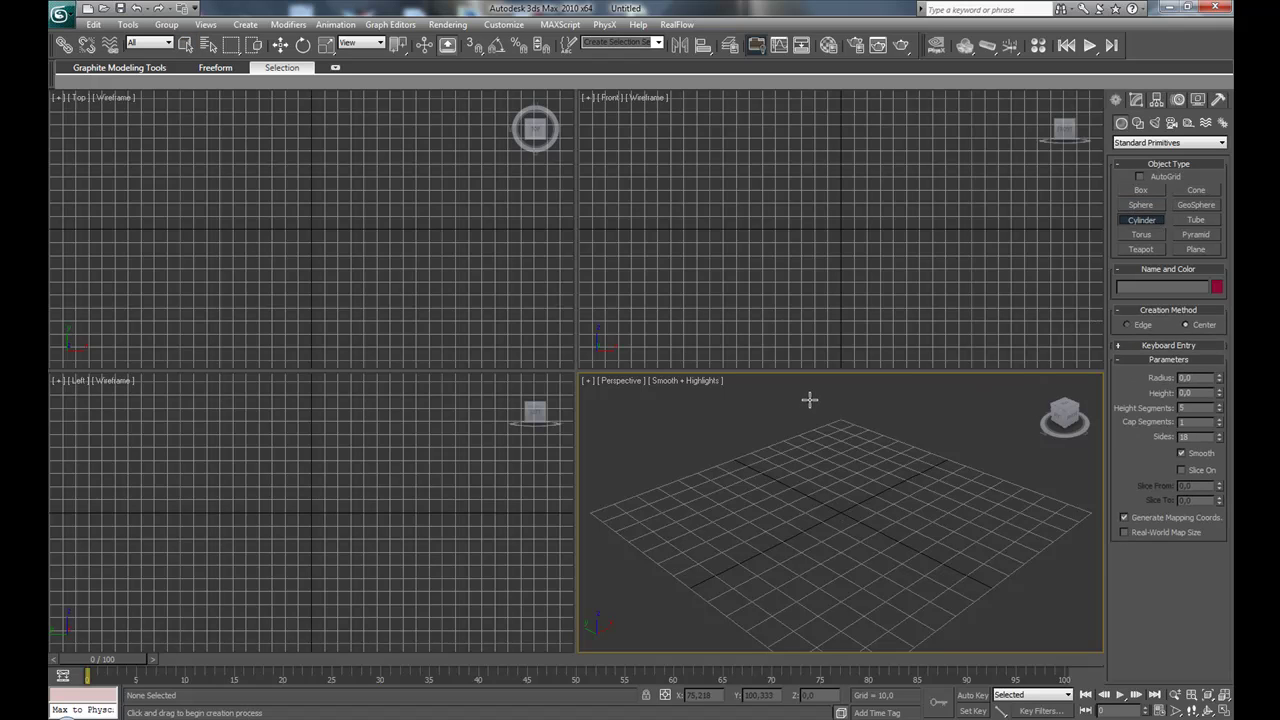
drag(840, 229, 842, 234)
click(832, 175)
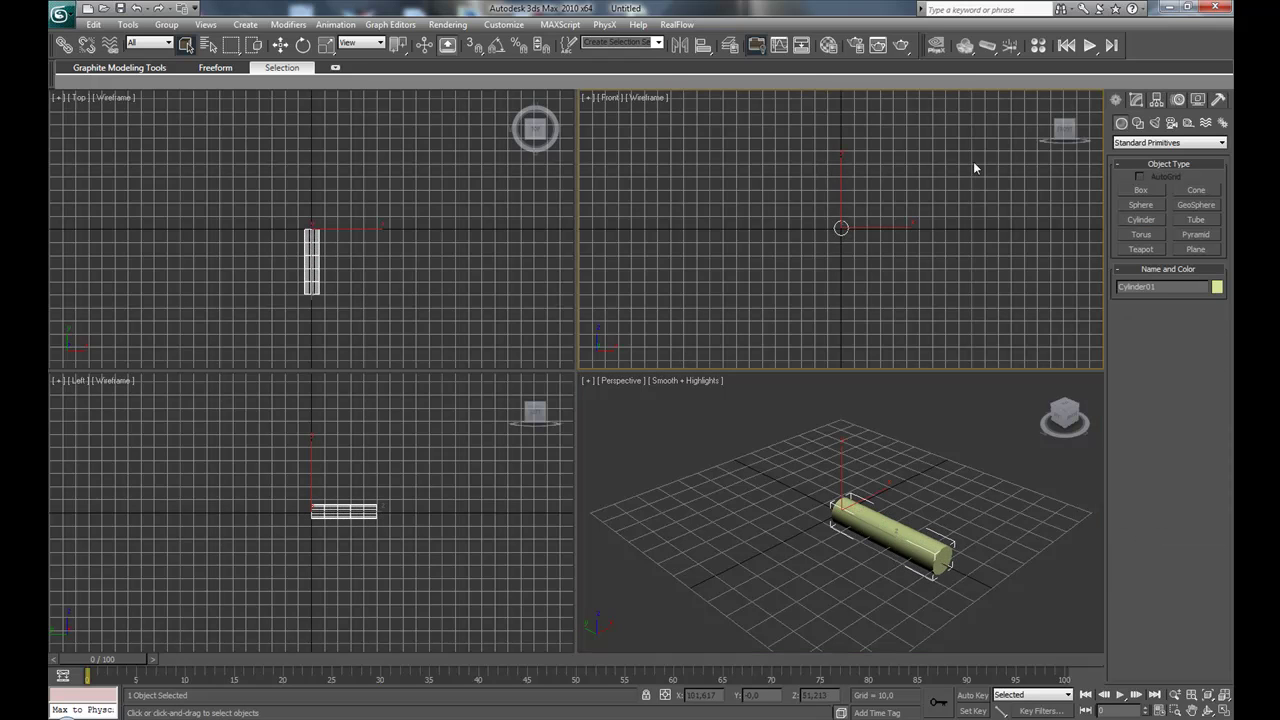
Give the cylinder radius 1.704, height 105.143, 12 sides and 2 cap segments.
click(1138, 101)
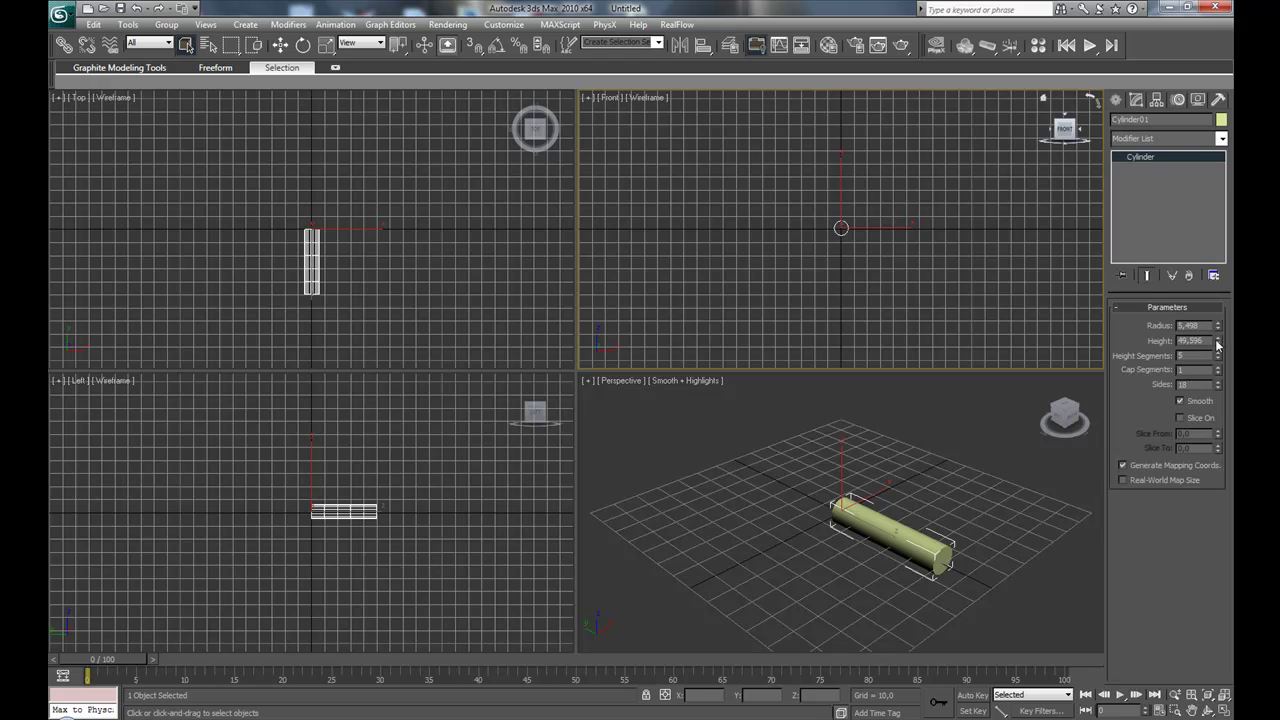
drag(1218, 330, 1207, 265)
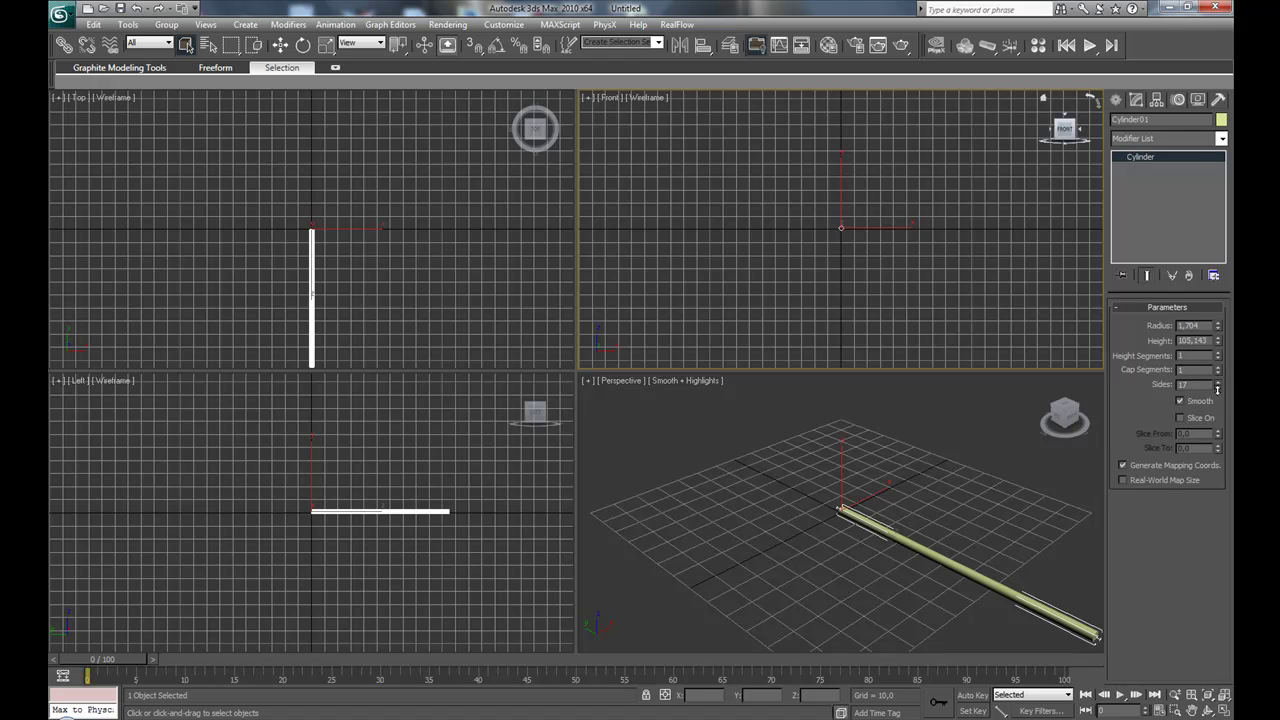
drag(1217, 390, 1218, 421)
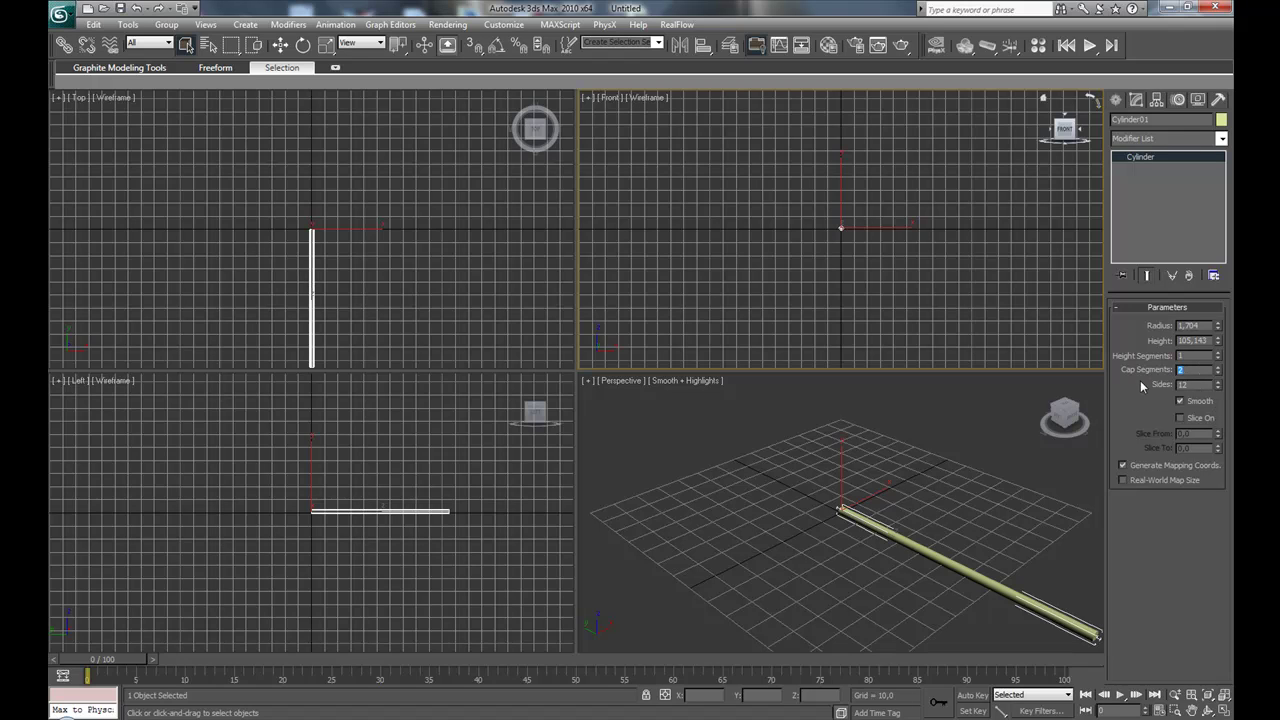
Center the cylinder's pivot on the object using Affect Pivot Only.
click(1157, 100)
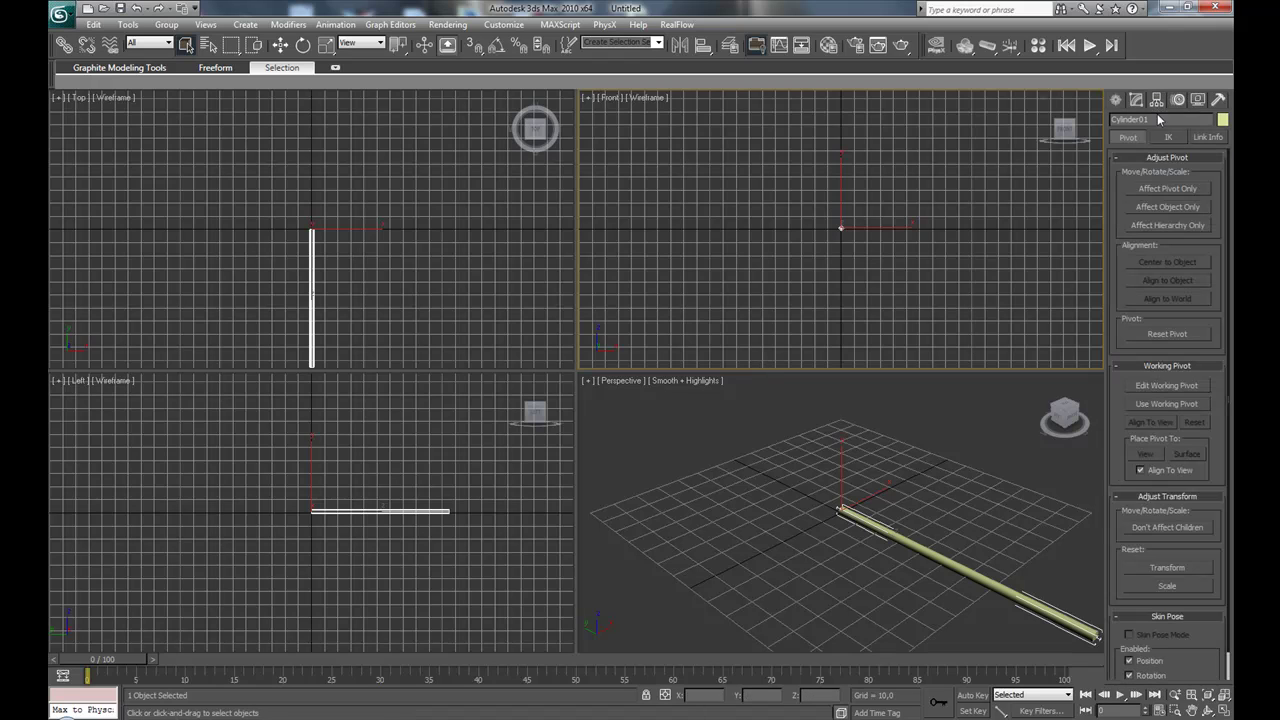
click(1149, 192)
click(1168, 262)
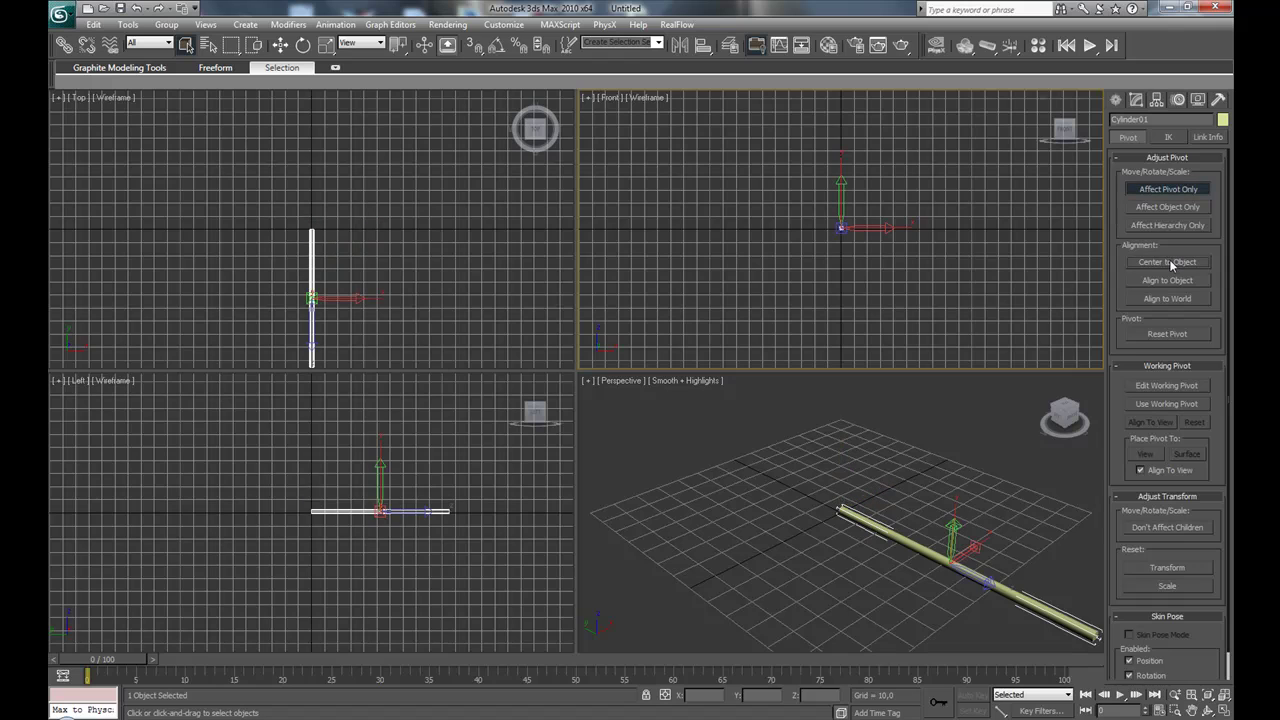
click(1164, 190)
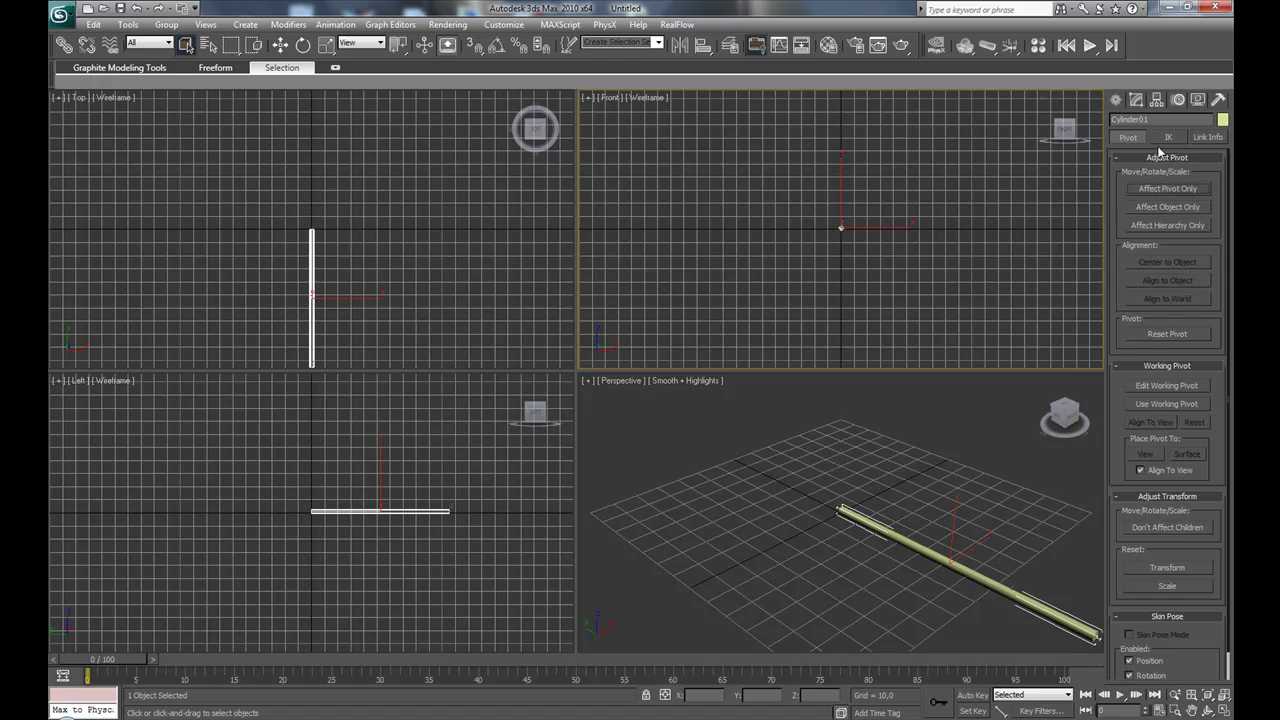
click(1139, 99)
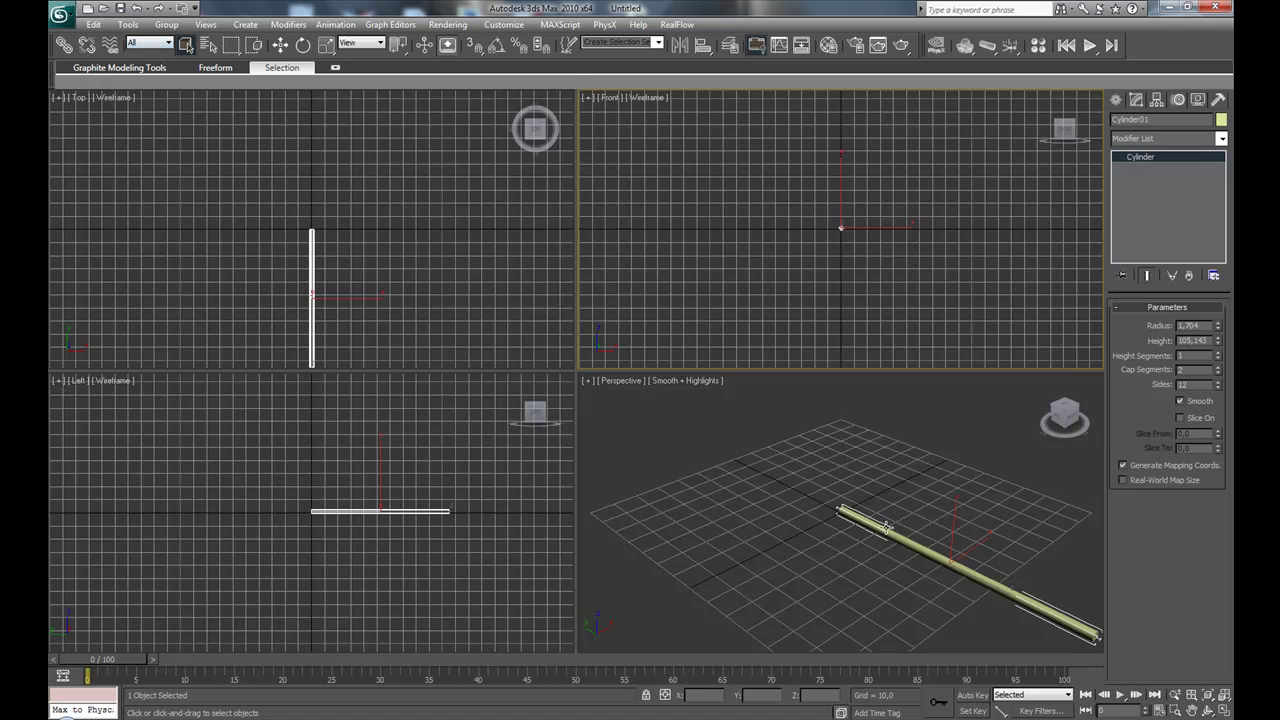
Move the cylinder to world position X 0, Y 0, Z 0.
key(w)
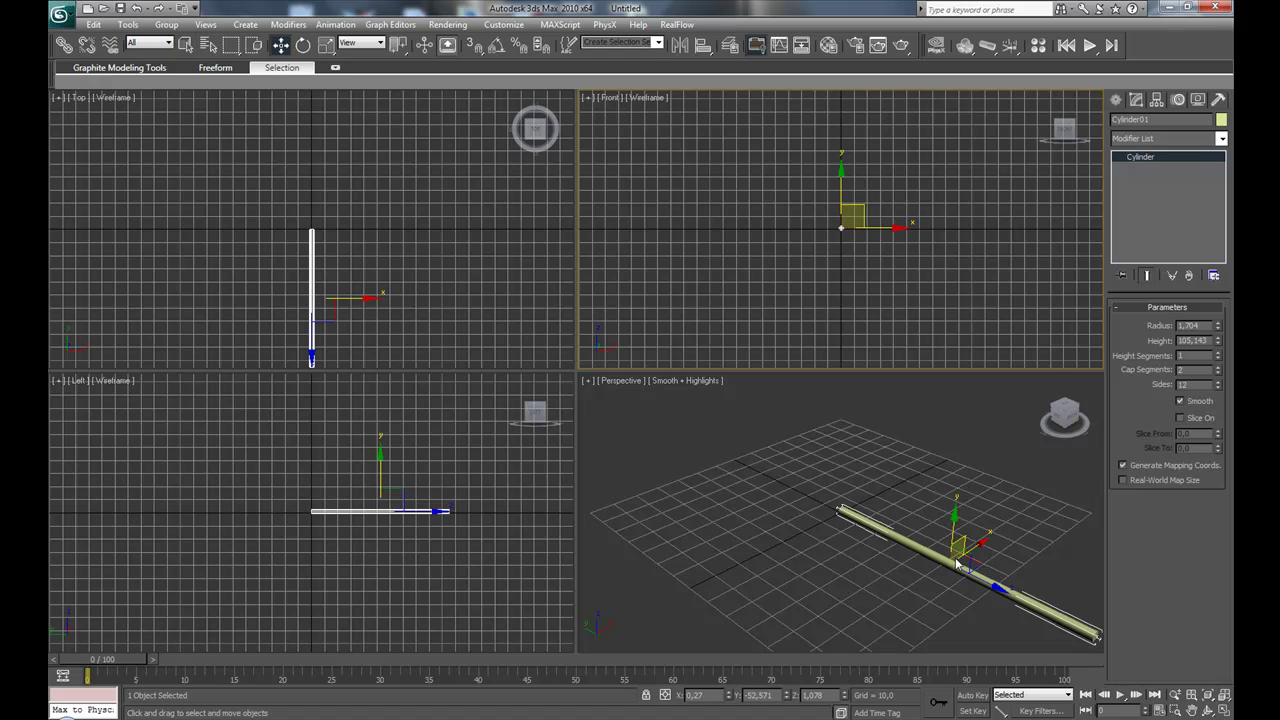
drag(988, 586, 943, 569)
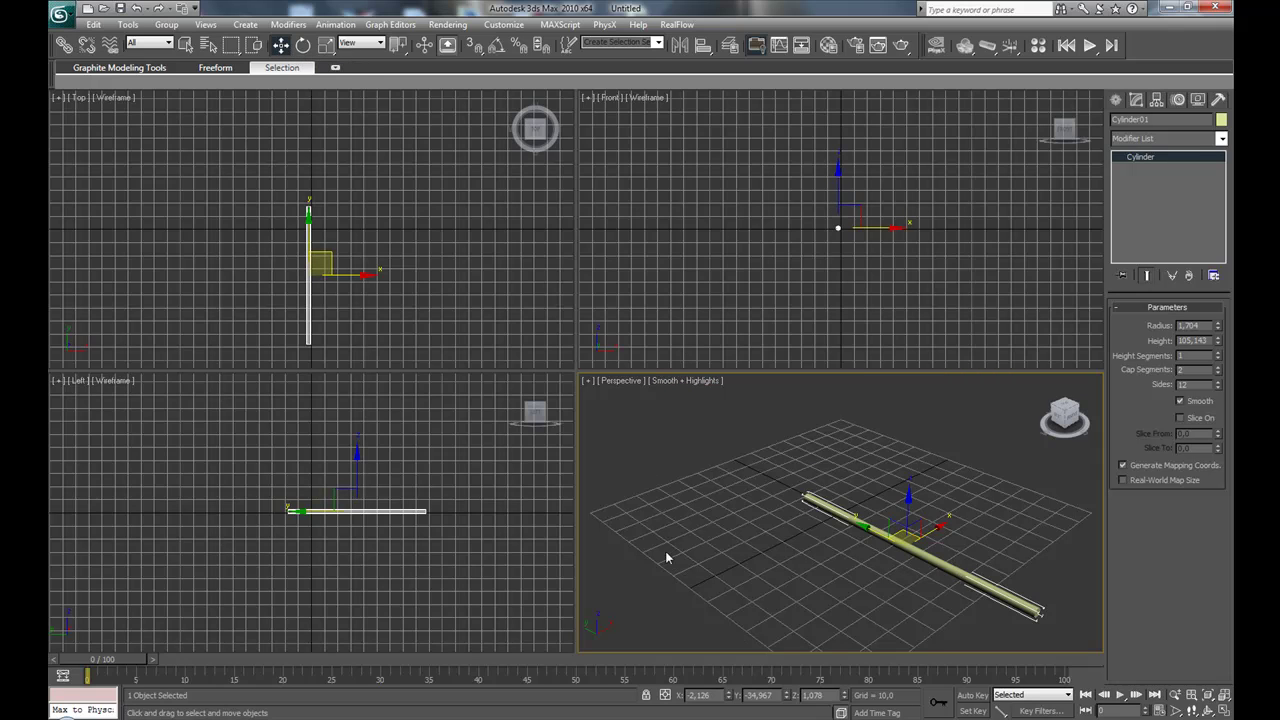
right_click(730, 697)
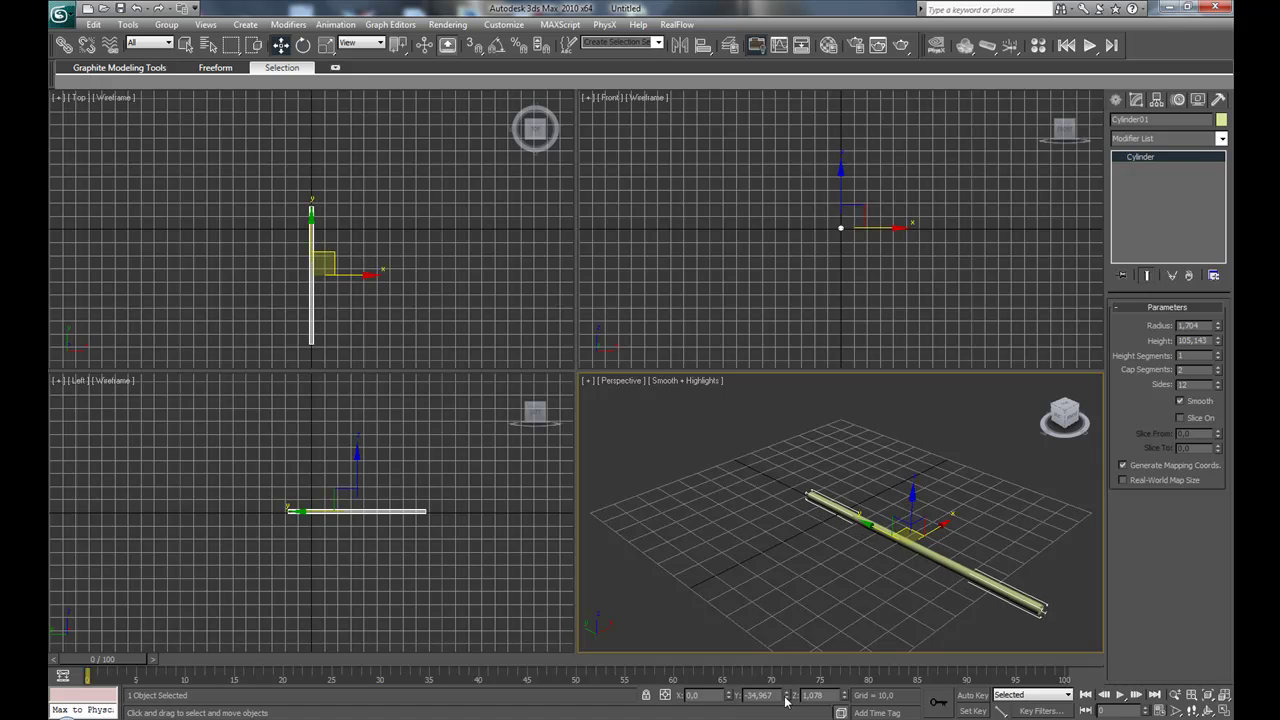
right_click(785, 698)
right_click(845, 696)
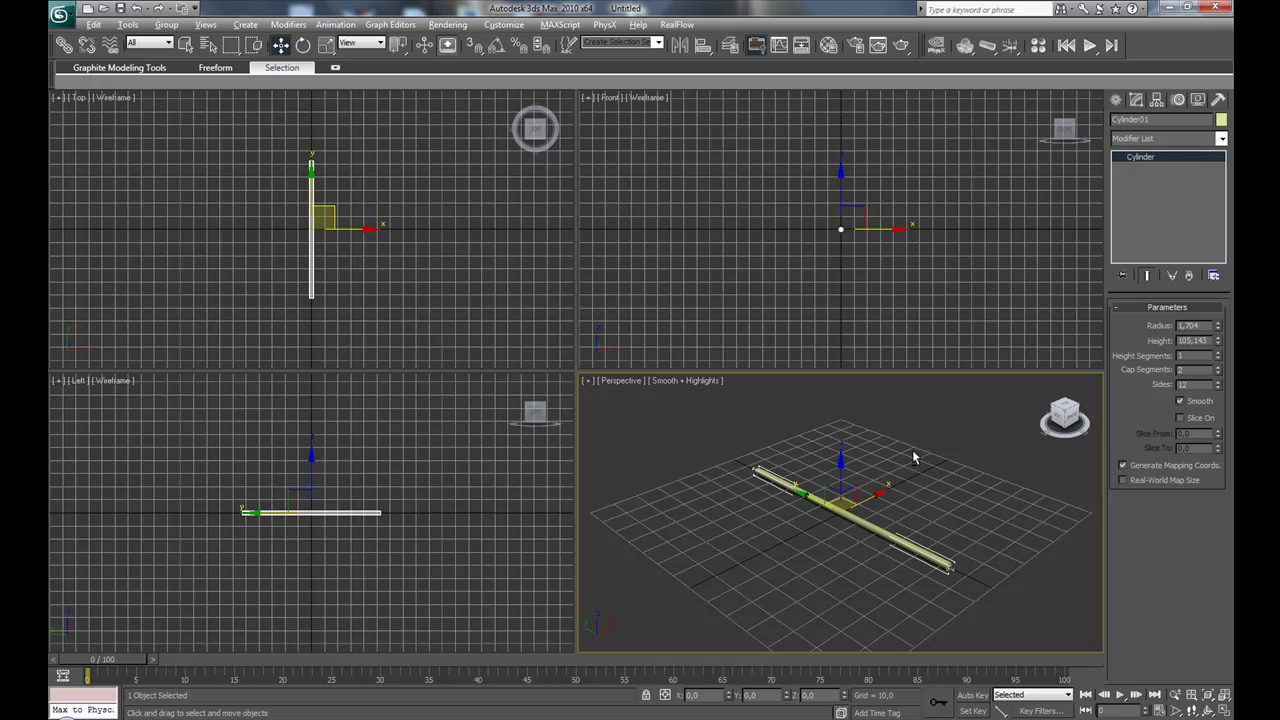
Maximize the Perspective view, orbit to a diagonal angle and reduce the radius to 1.023.
key(alt+w)
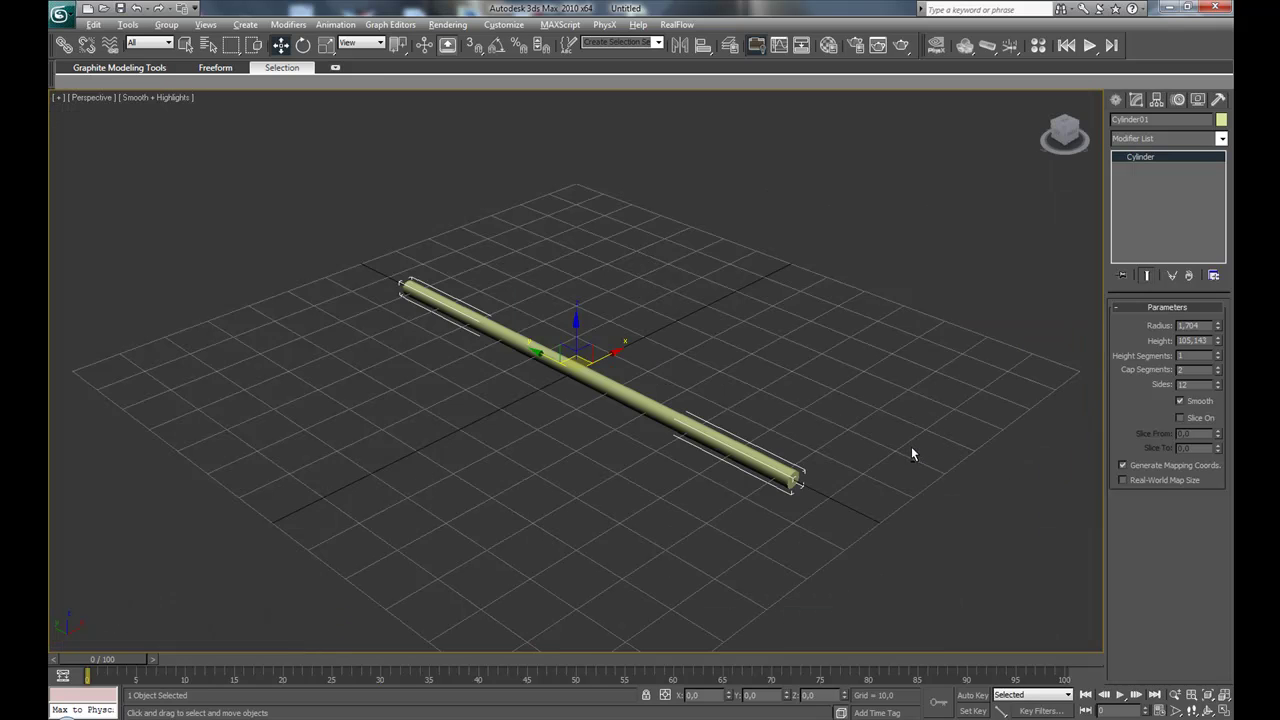
alt+middle_drag(751, 461, 598, 450)
scroll(598, 450, up, 6)
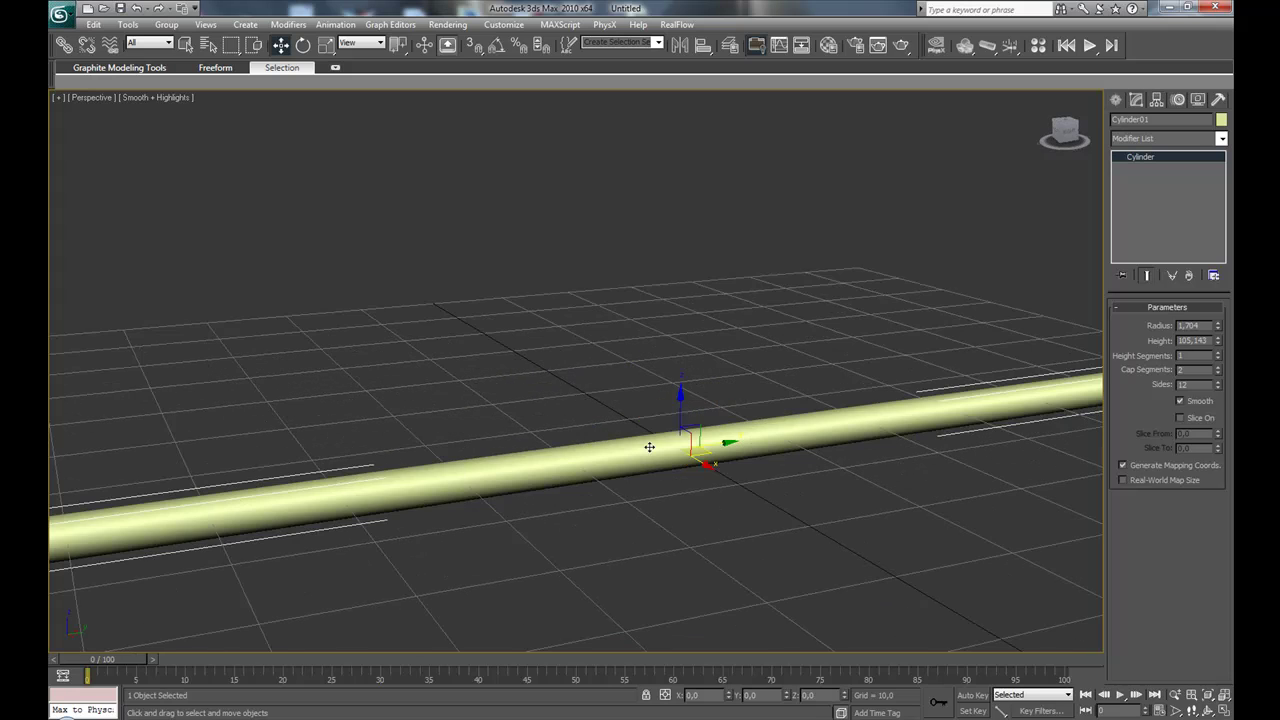
scroll(707, 482, down, 5)
alt+middle_drag(714, 460, 618, 396)
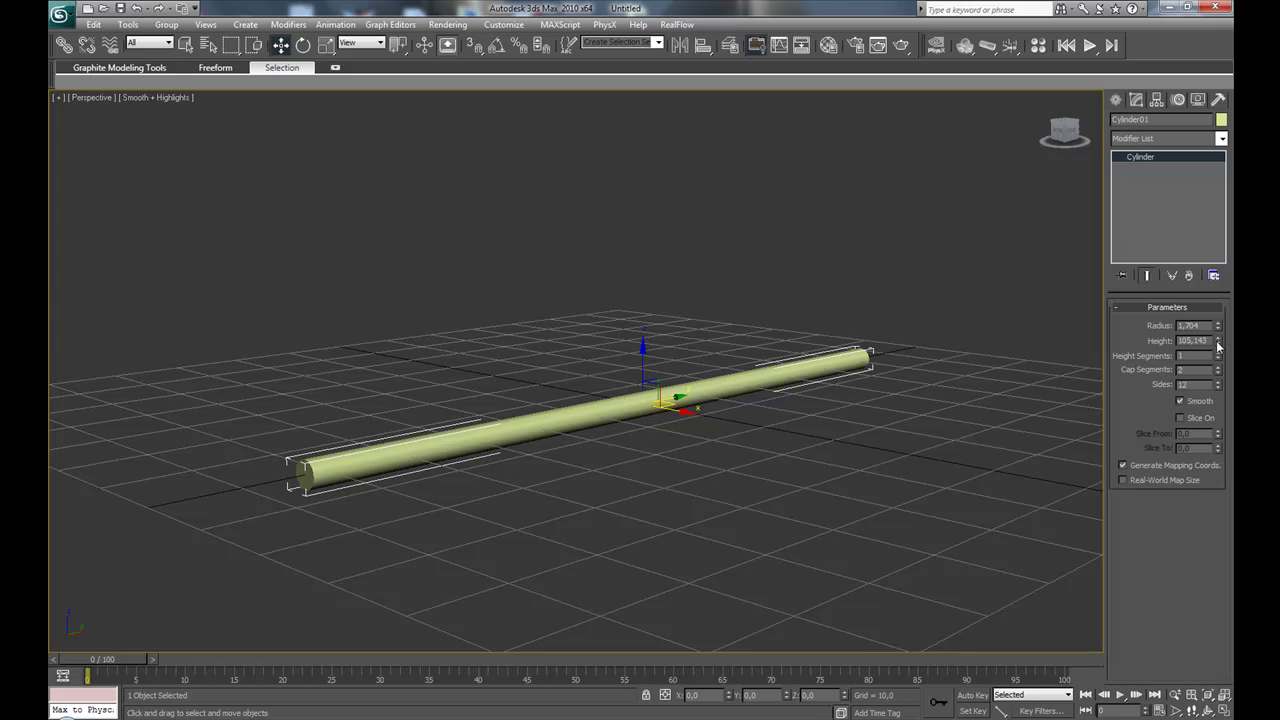
drag(1219, 330, 1219, 350)
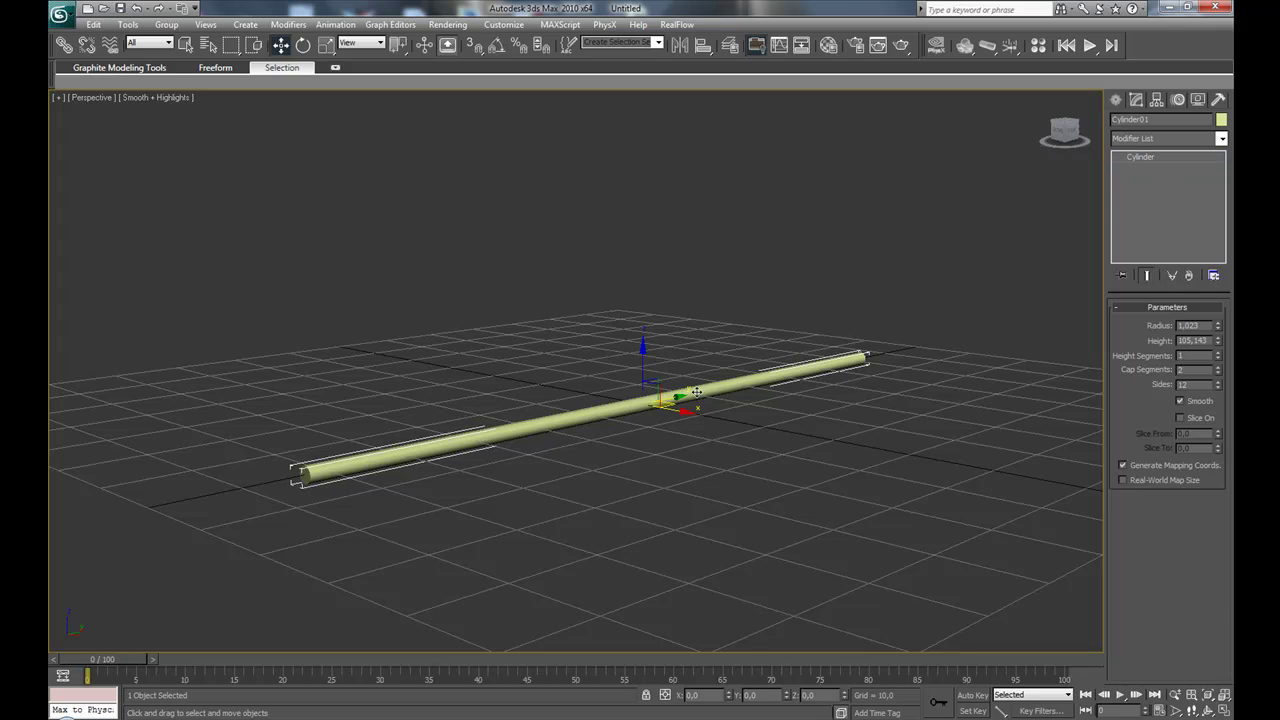
Convert Cylinder01 to an Editable Poly and show edged faces.
right_click(700, 398)
mouse_move(760, 522)
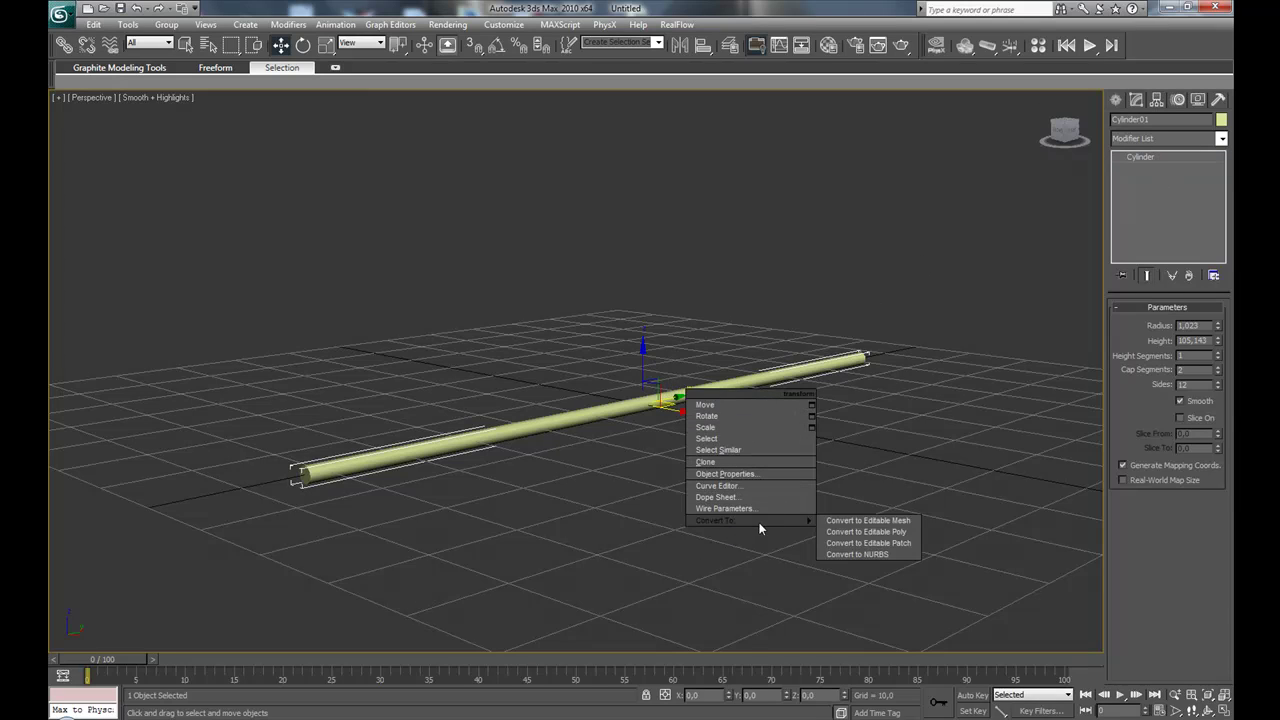
click(856, 531)
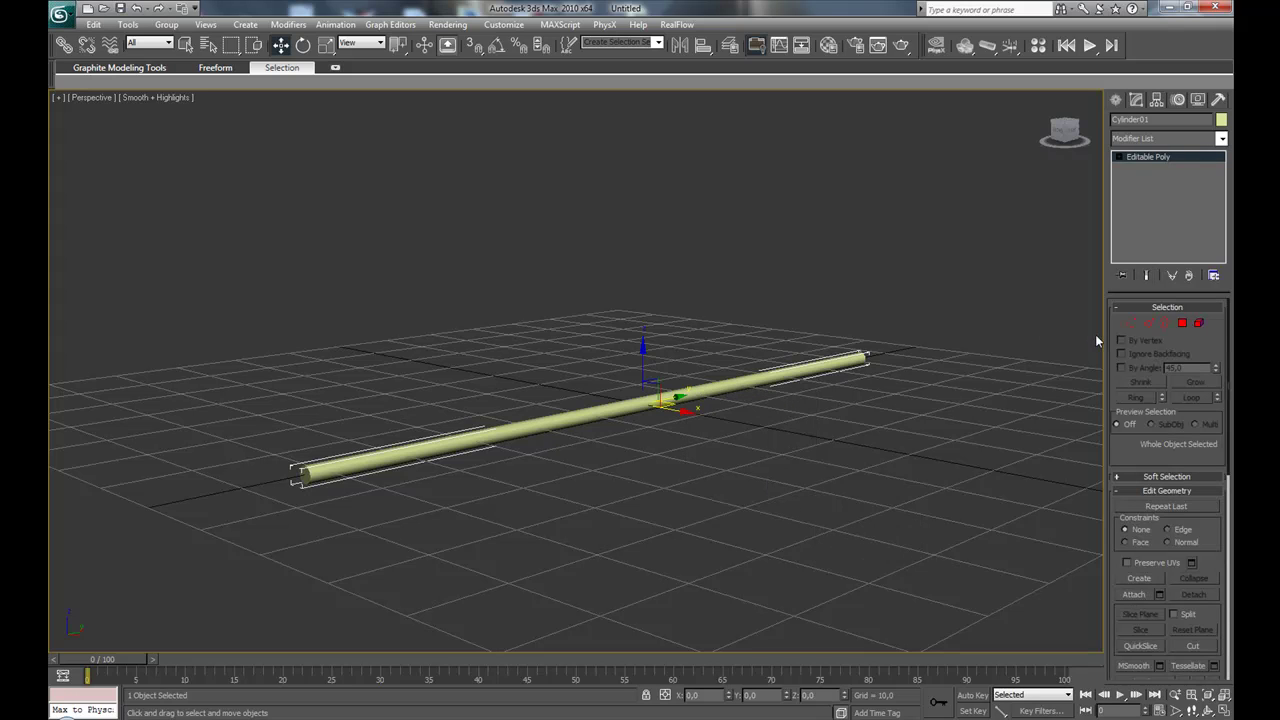
key(F4)
alt+middle_drag(780, 389, 677, 414)
scroll(630, 370, up, 5)
scroll(624, 450, up, 5)
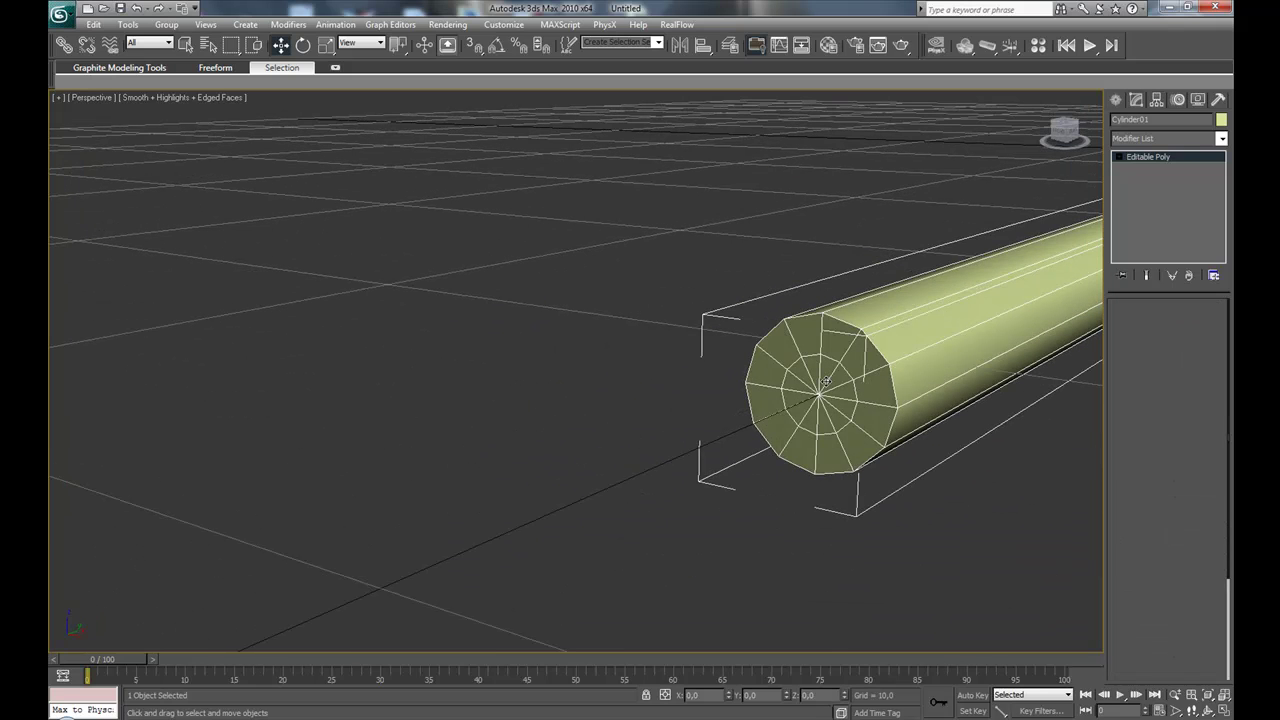
At Polygon level, select the centre triangle of the end cap and frame it.
click(1196, 325)
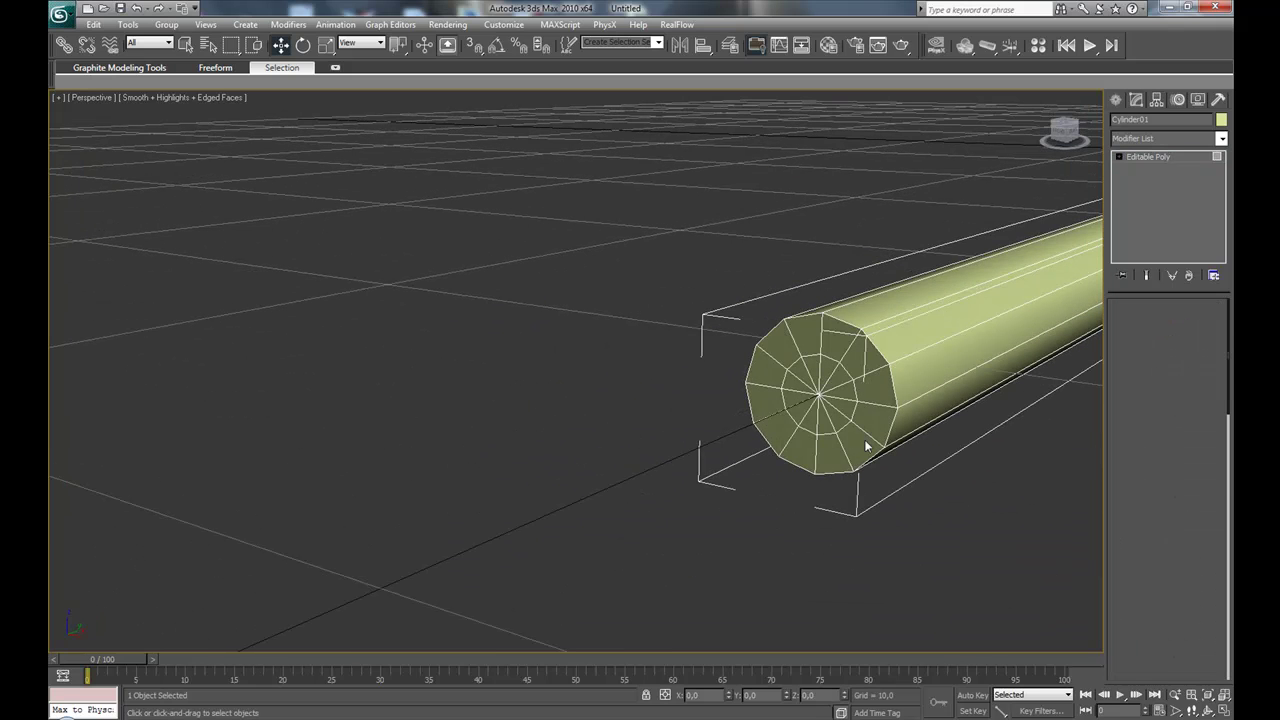
click(833, 386)
key(z)
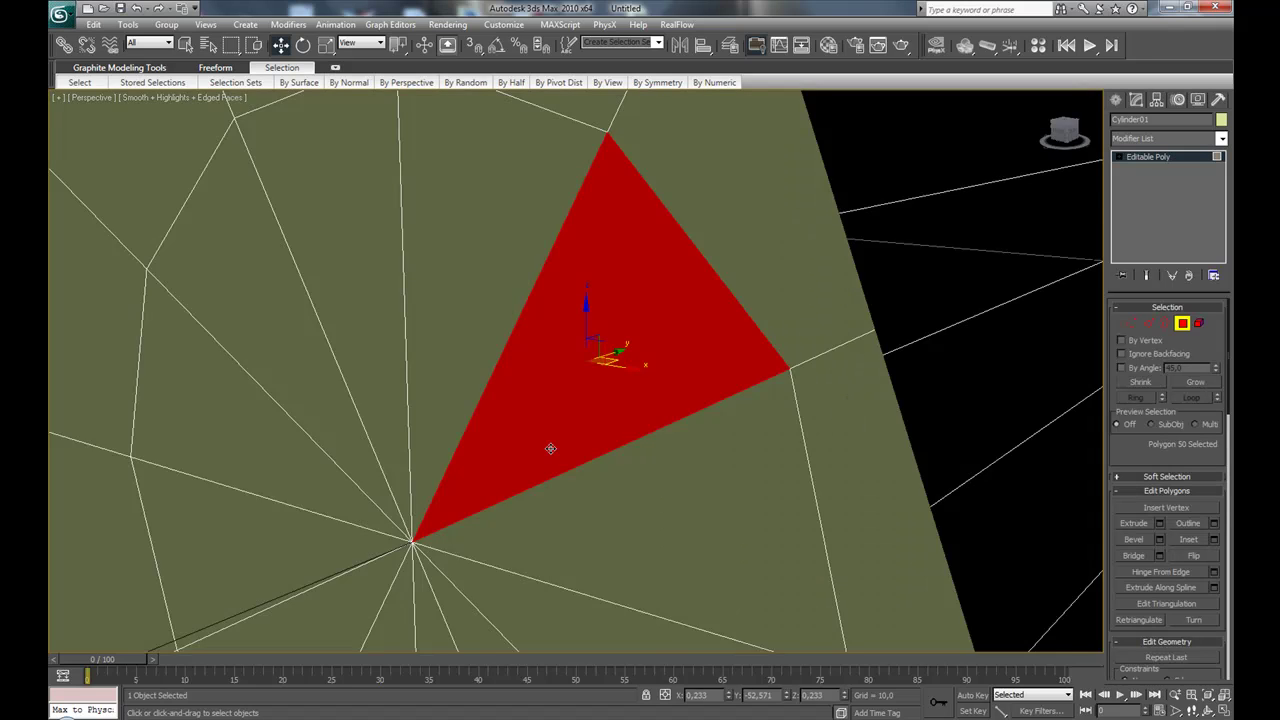
scroll(570, 448, down, 8)
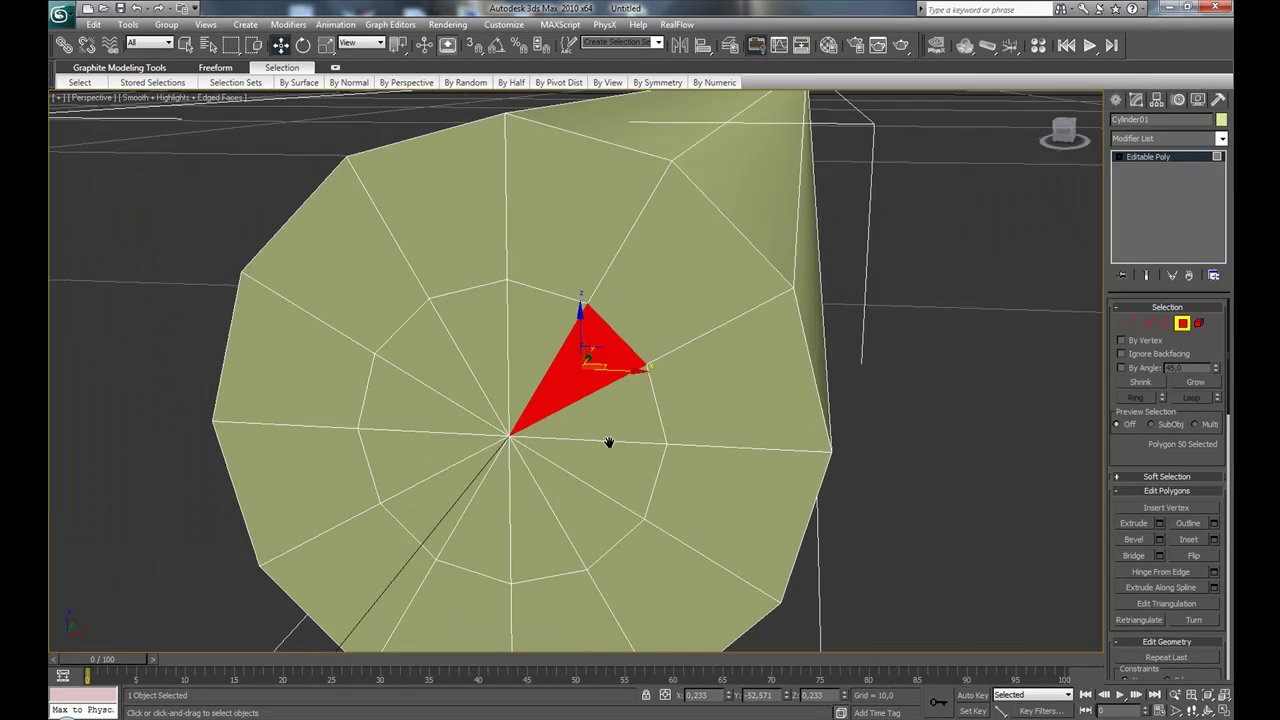
alt+middle_drag(633, 429, 650, 280)
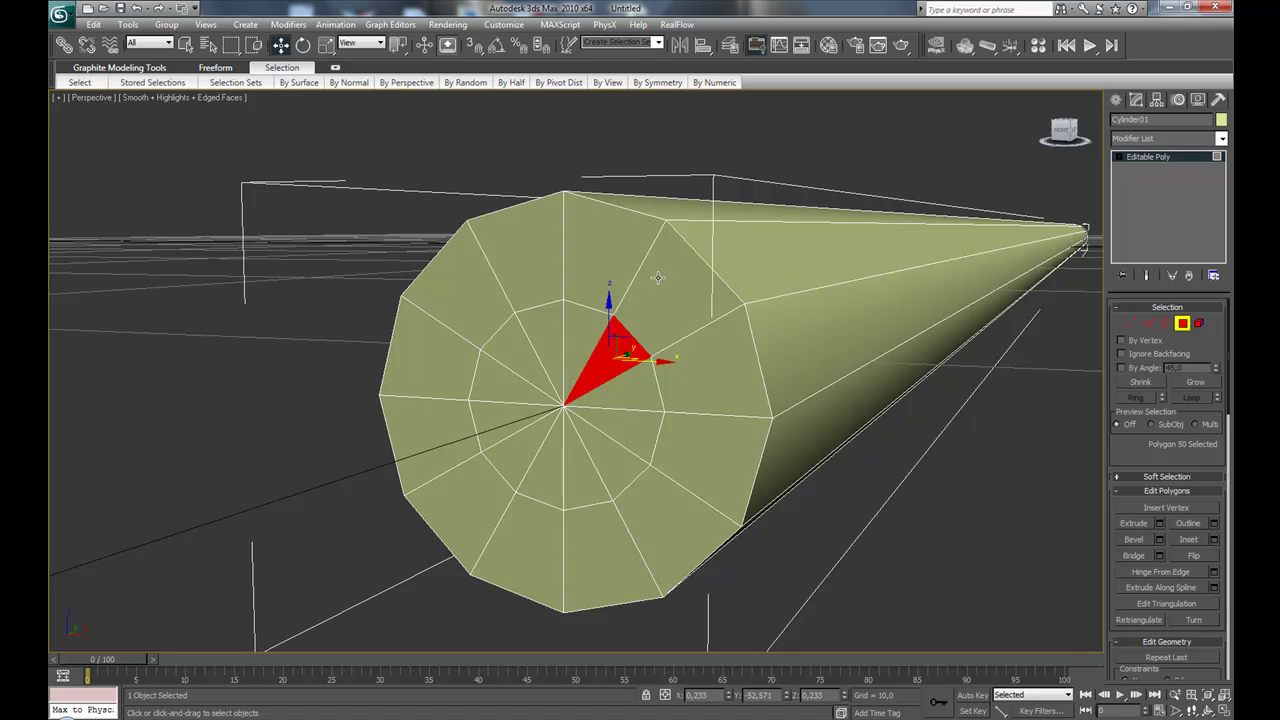
Select the 12 polygons forming the right half of the end cap.
click(627, 237)
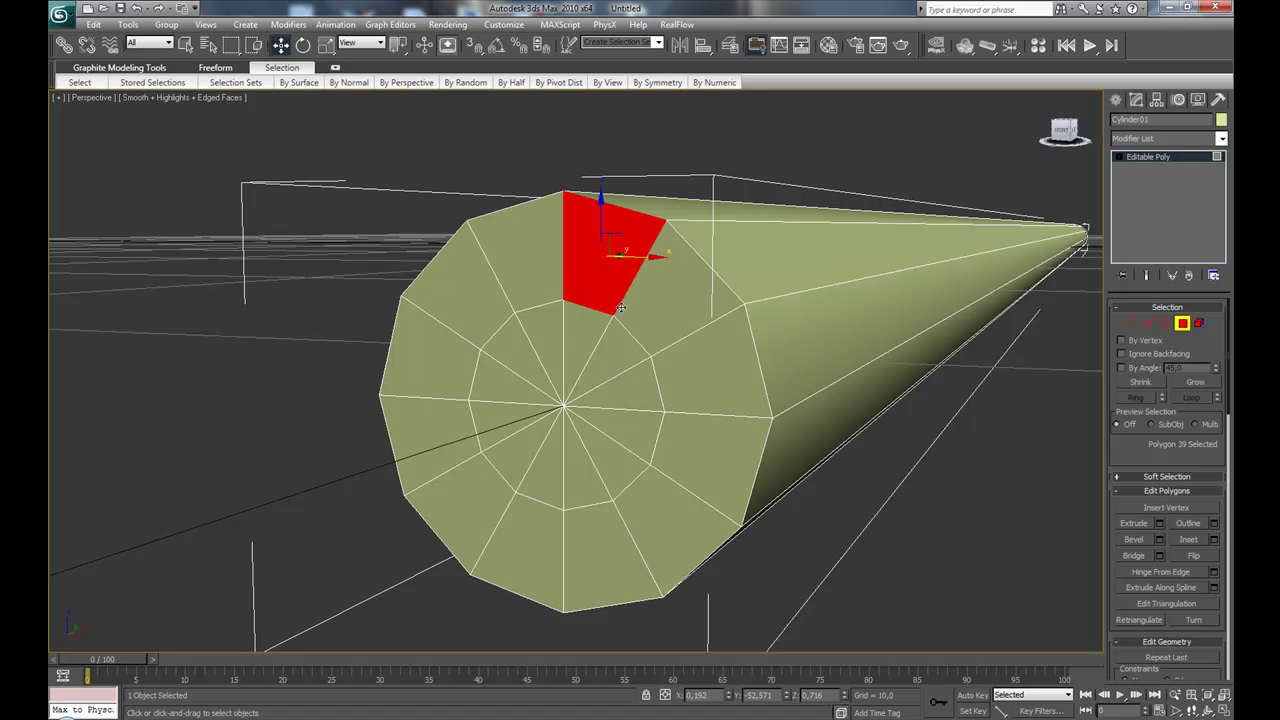
ctrl+click(588, 323)
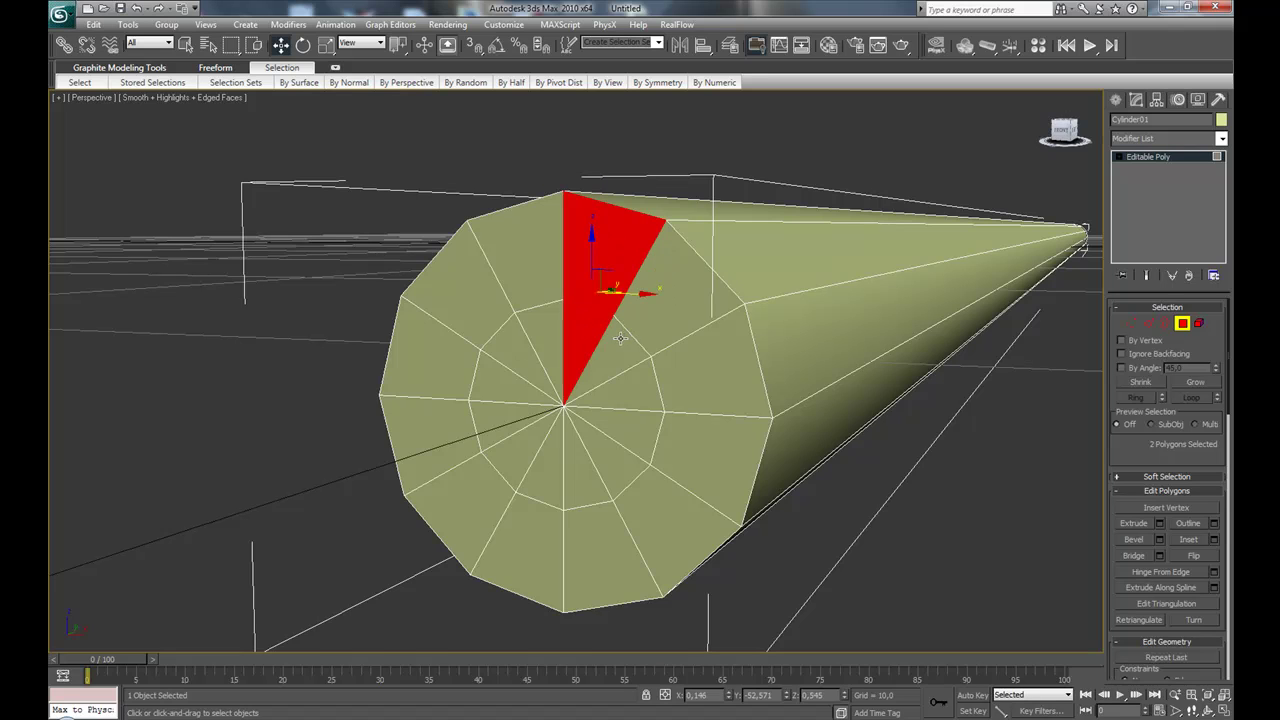
ctrl+click(618, 330)
ctrl+click(703, 275)
ctrl+click(712, 377)
ctrl+click(656, 384)
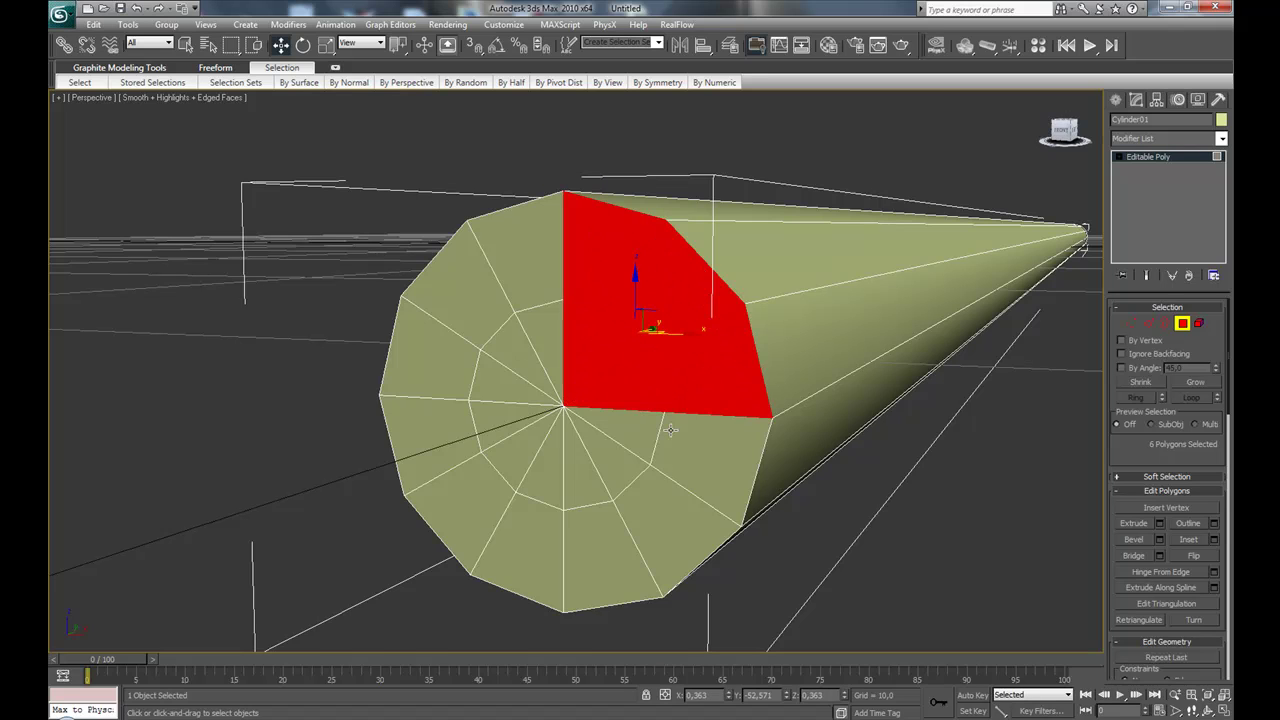
ctrl+click(676, 447)
ctrl+click(612, 430)
ctrl+click(589, 455)
ctrl+click(605, 453)
ctrl+click(600, 560)
ctrl+click(629, 510)
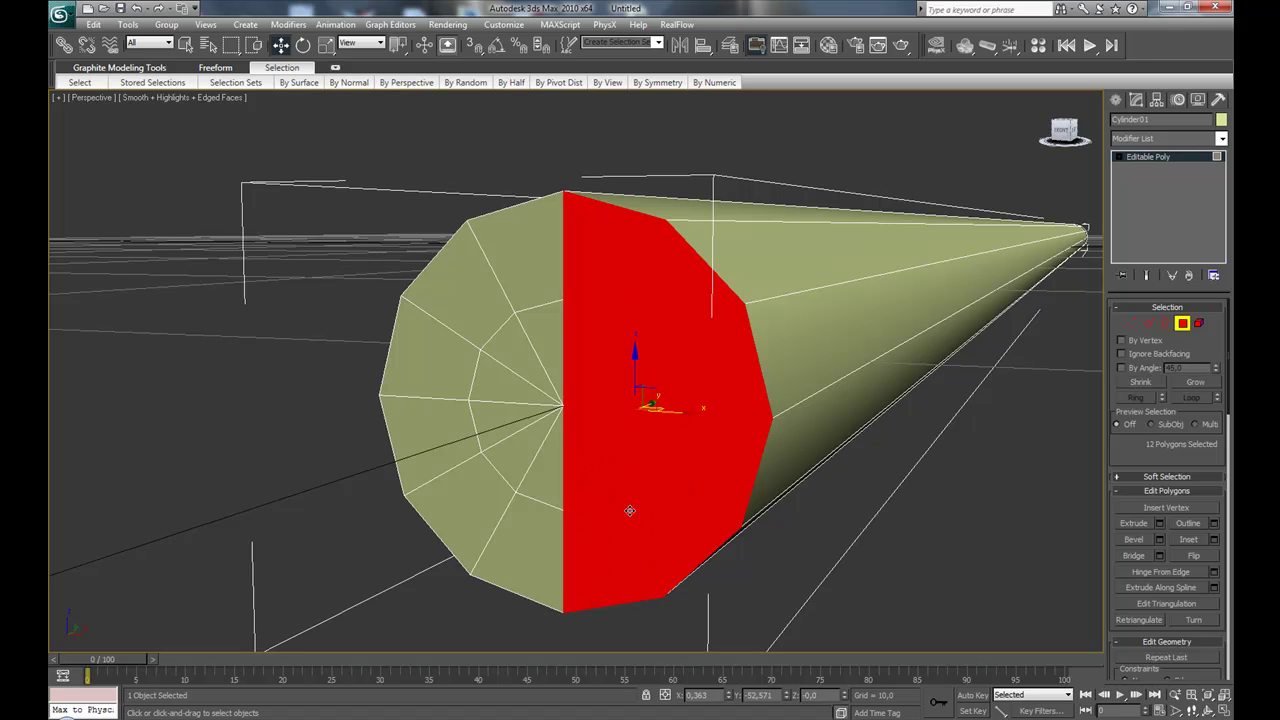
Extrude the selected cap polygons with an extrusion height of 1,2.
click(1159, 523)
scroll(800, 427, down, 4)
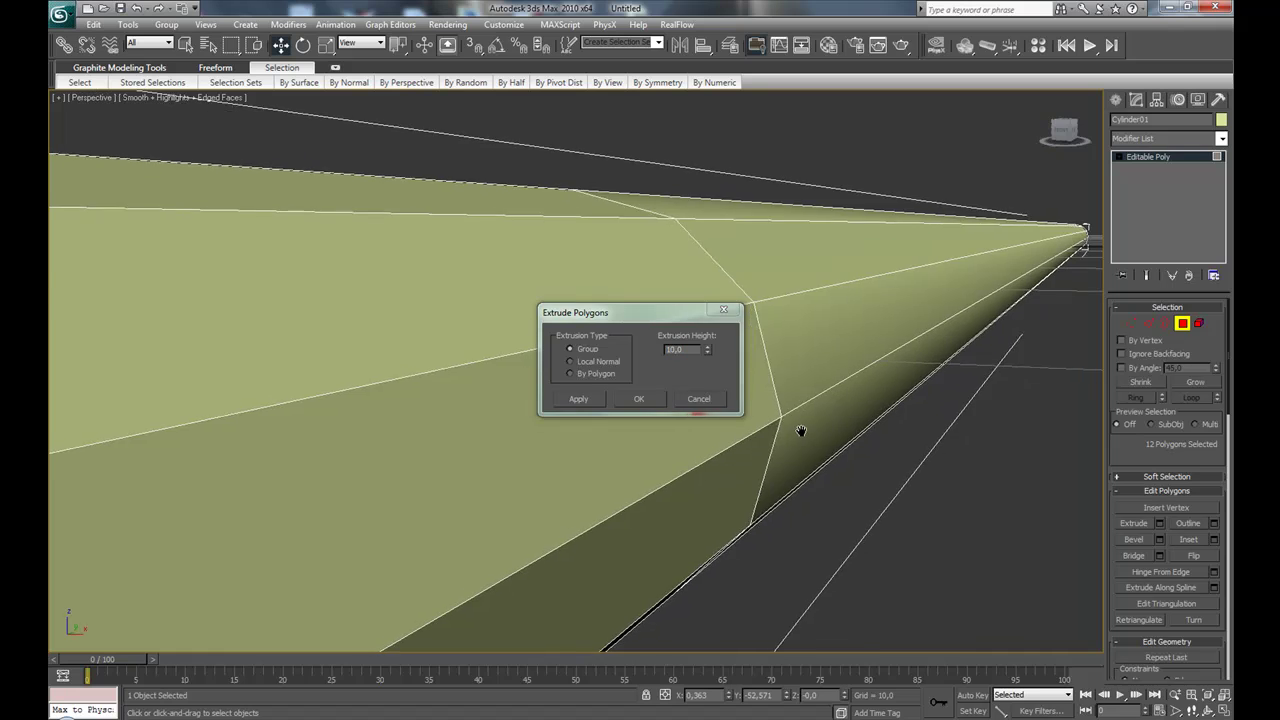
click(707, 347)
drag(705, 351, 667, 461)
key(super)
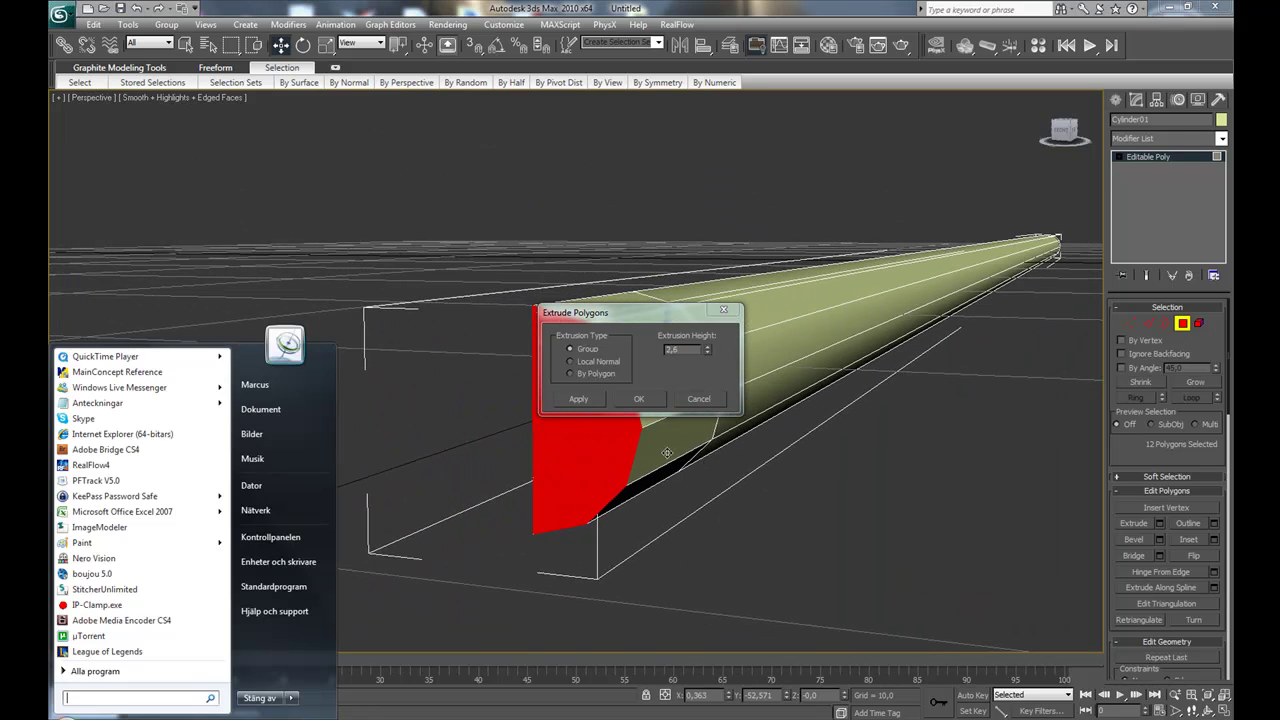
alt+middle_drag(655, 393, 697, 388)
drag(708, 349, 707, 386)
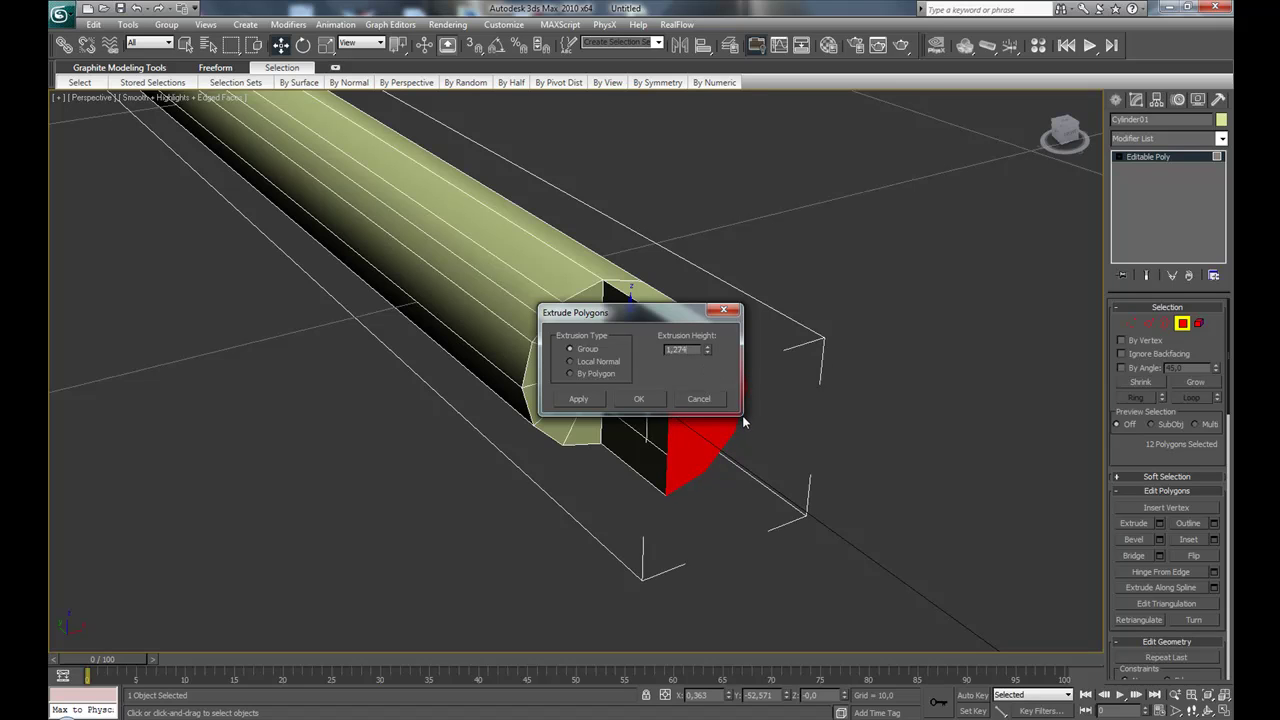
key(Return)
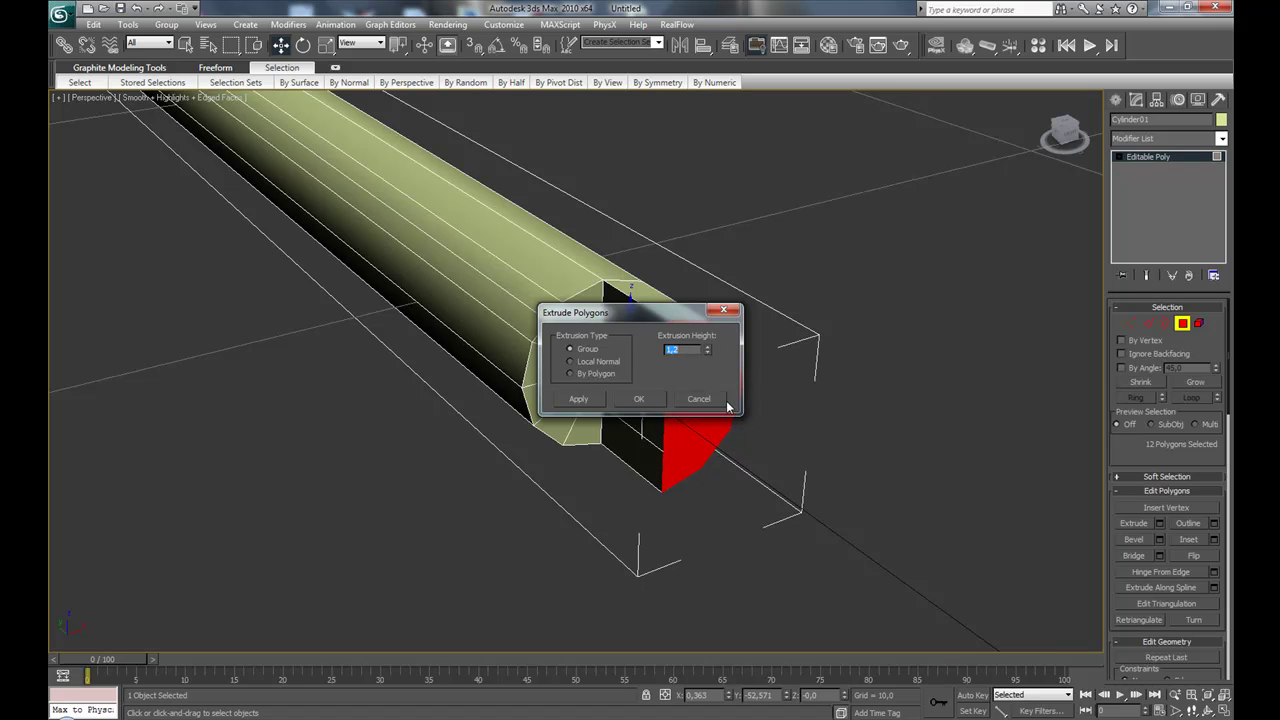
click(644, 398)
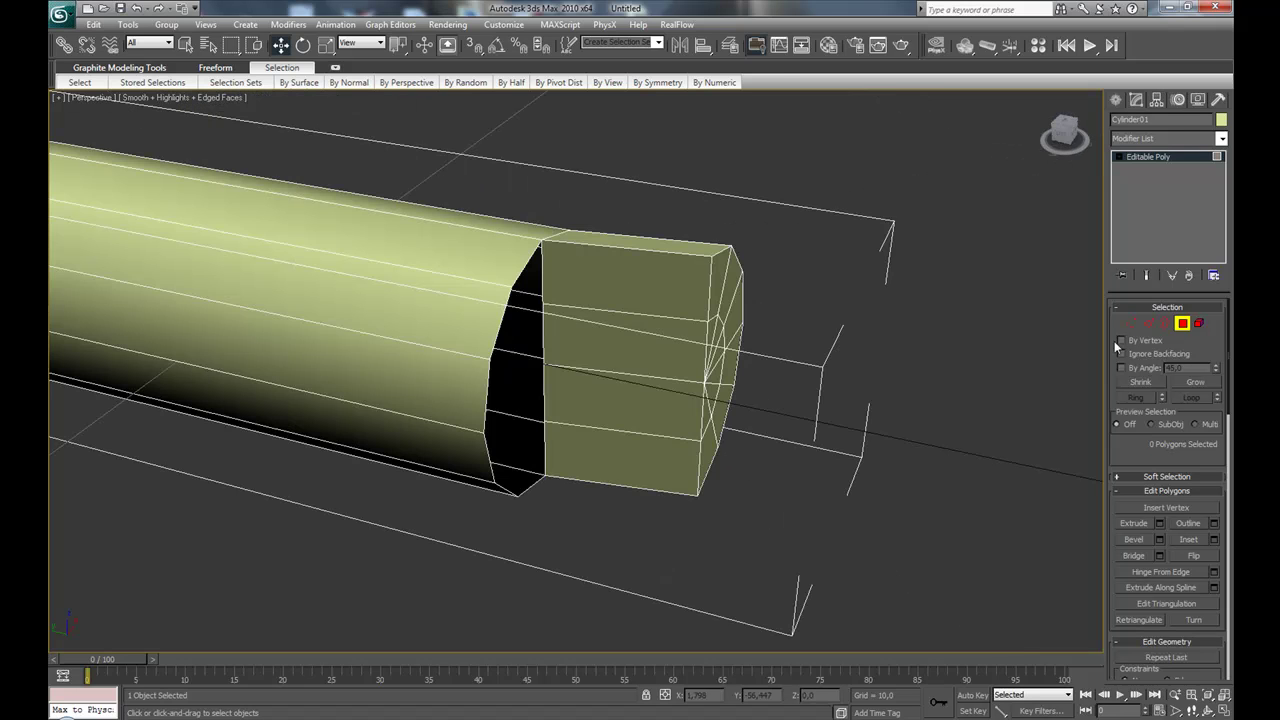
In Vertex mode, select the 15 extruded end vertices and scale them narrower along X.
key(1)
alt+middle_drag(1092, 360, 907, 378)
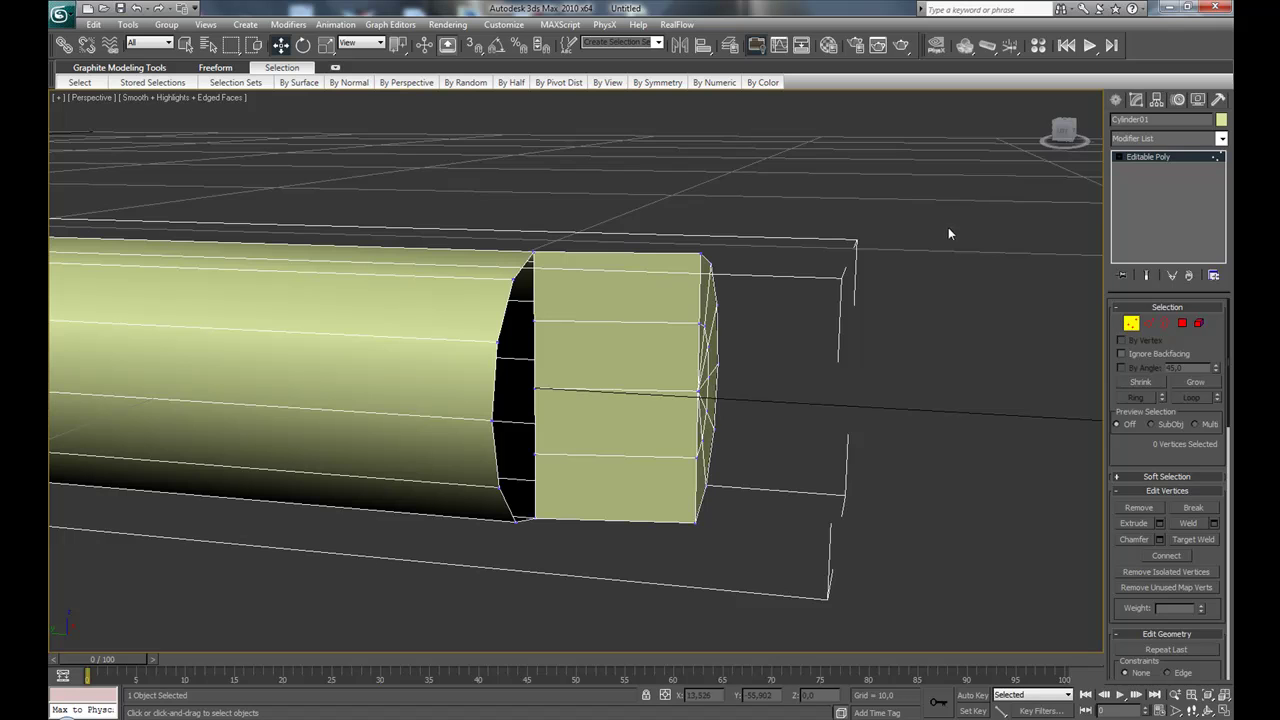
drag(948, 226, 744, 546)
alt+middle_drag(744, 546, 683, 536)
key(r)
drag(728, 420, 708, 445)
alt+middle_drag(708, 445, 693, 446)
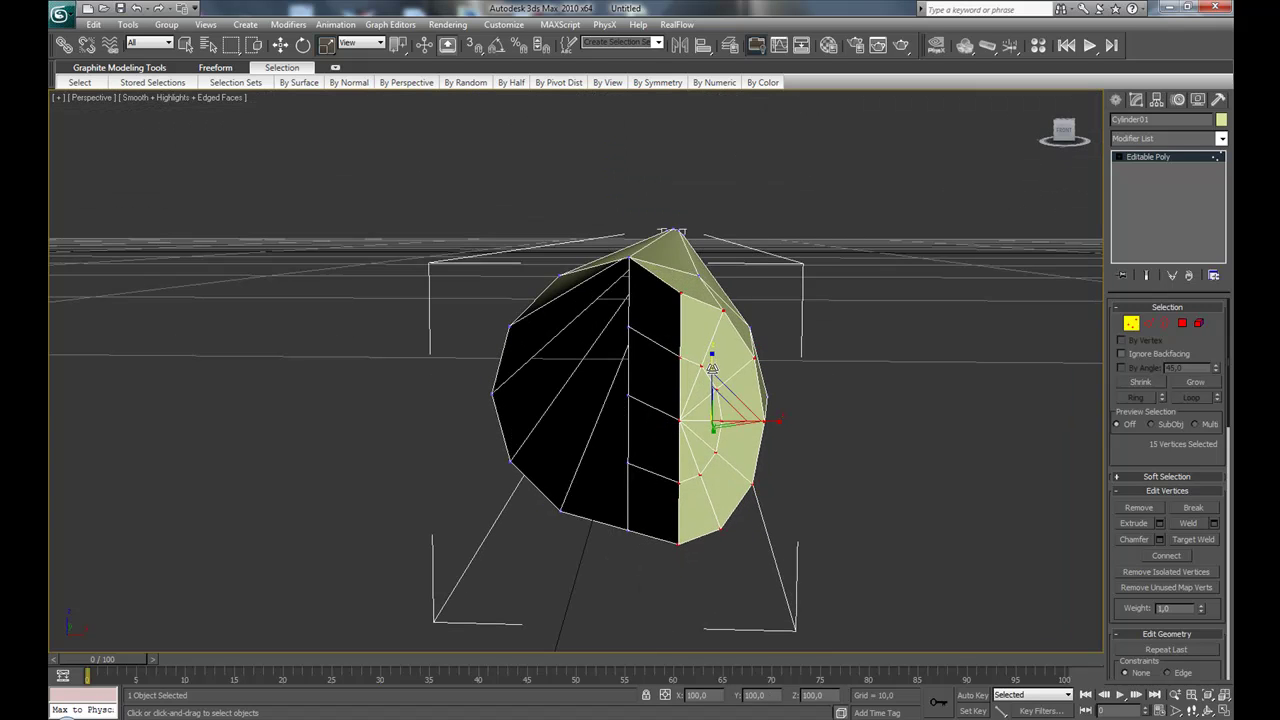
alt+middle_drag(706, 362, 703, 474)
key(w)
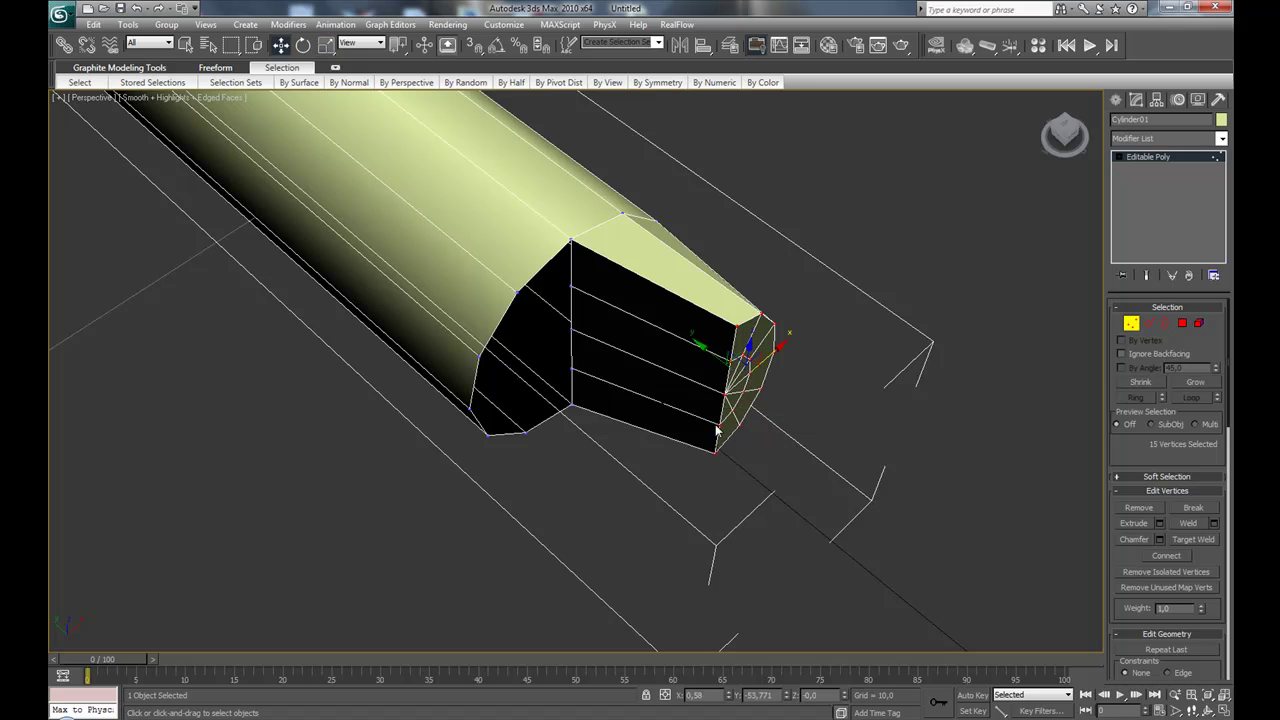
alt+middle_drag(722, 347, 677, 423)
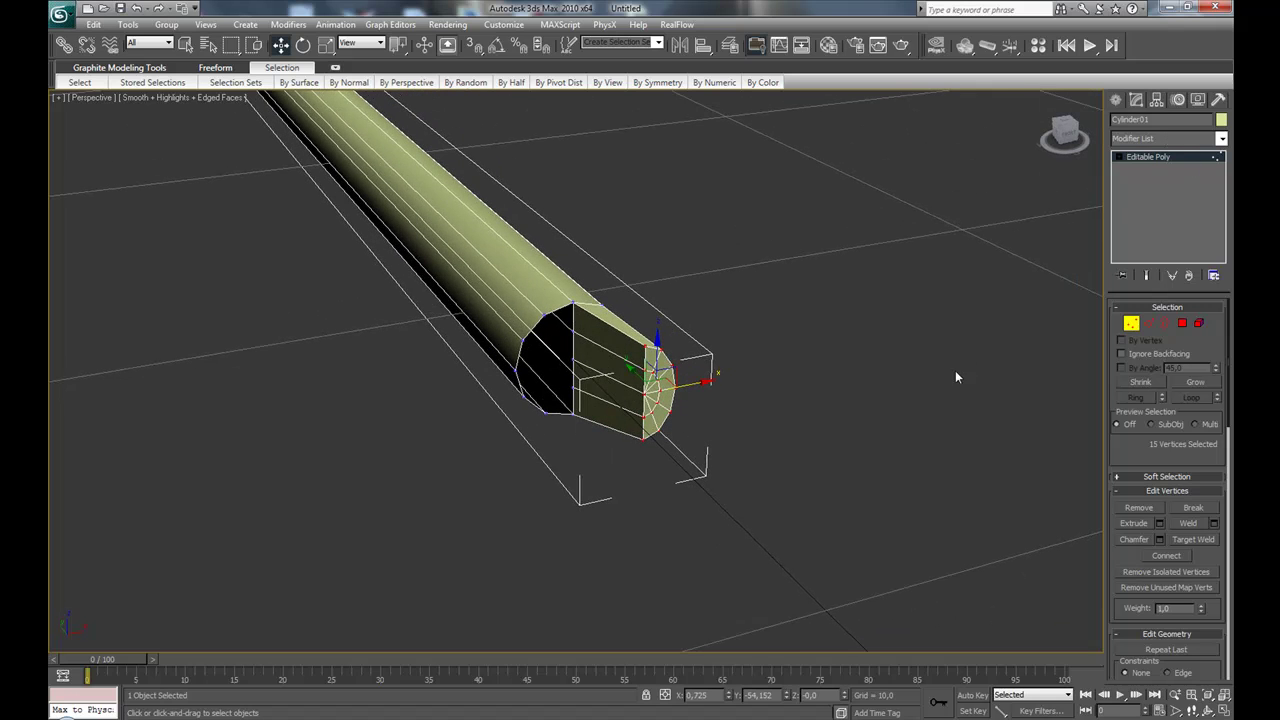
Leave Vertex mode and add a Symmetry modifier to Cylinder01.
click(1131, 322)
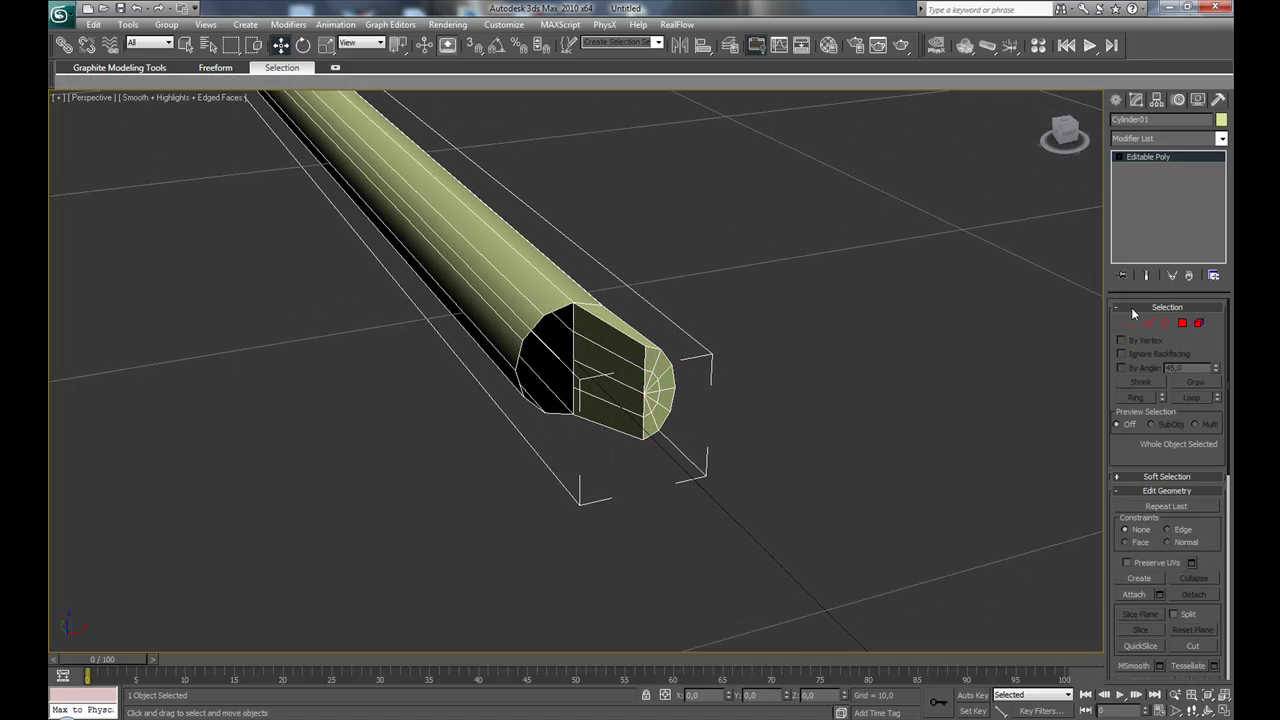
click(1162, 137)
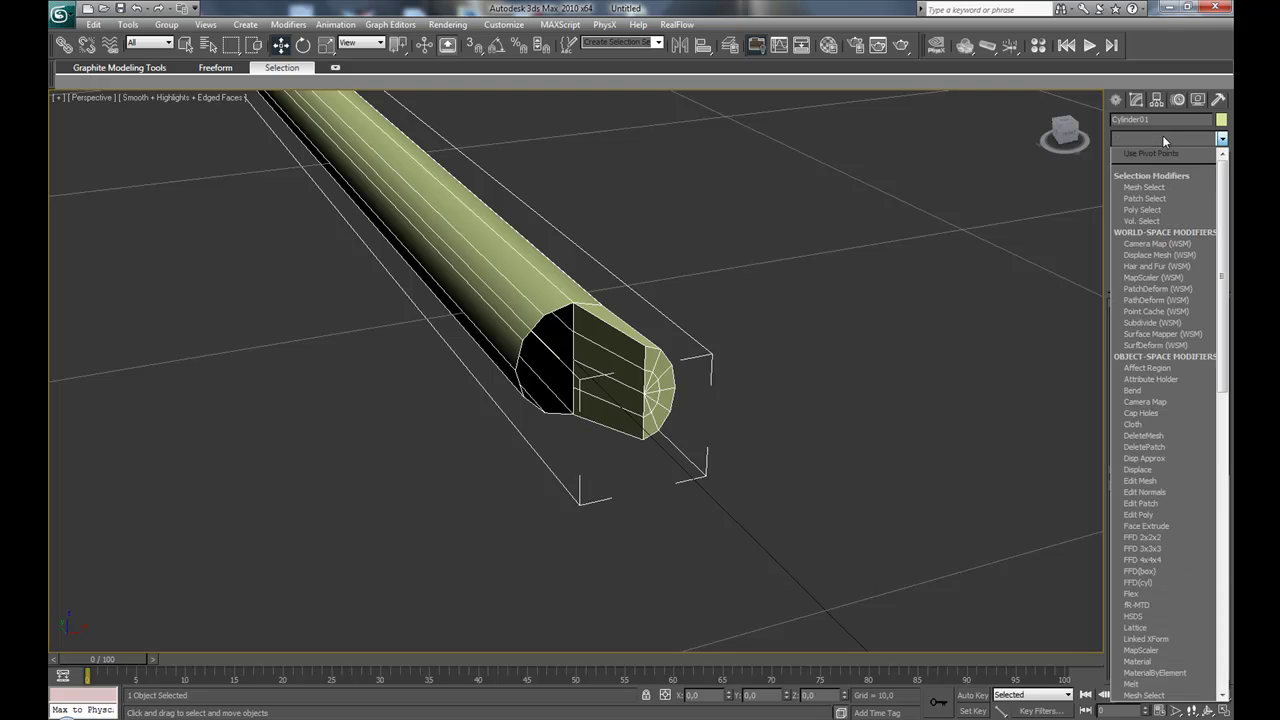
text(sym)
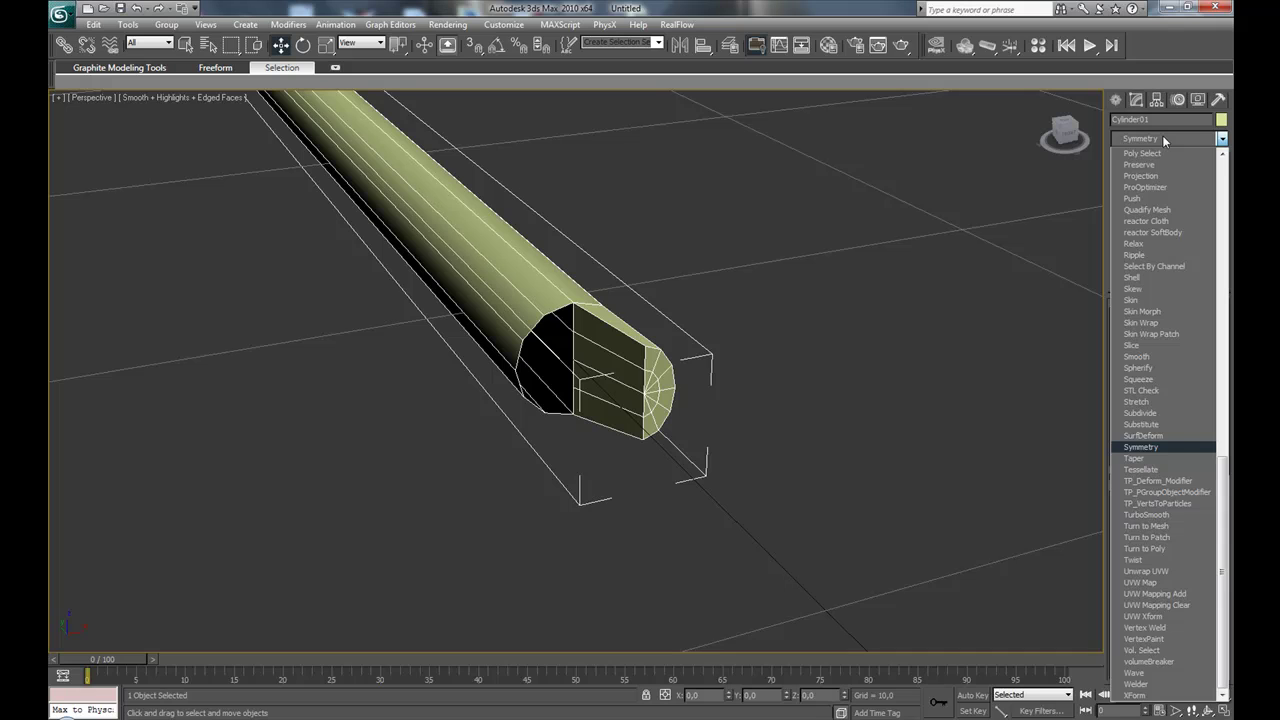
key(Return)
alt+middle_drag(783, 401, 695, 429)
scroll(751, 391, up, 3)
scroll(715, 440, down, 2)
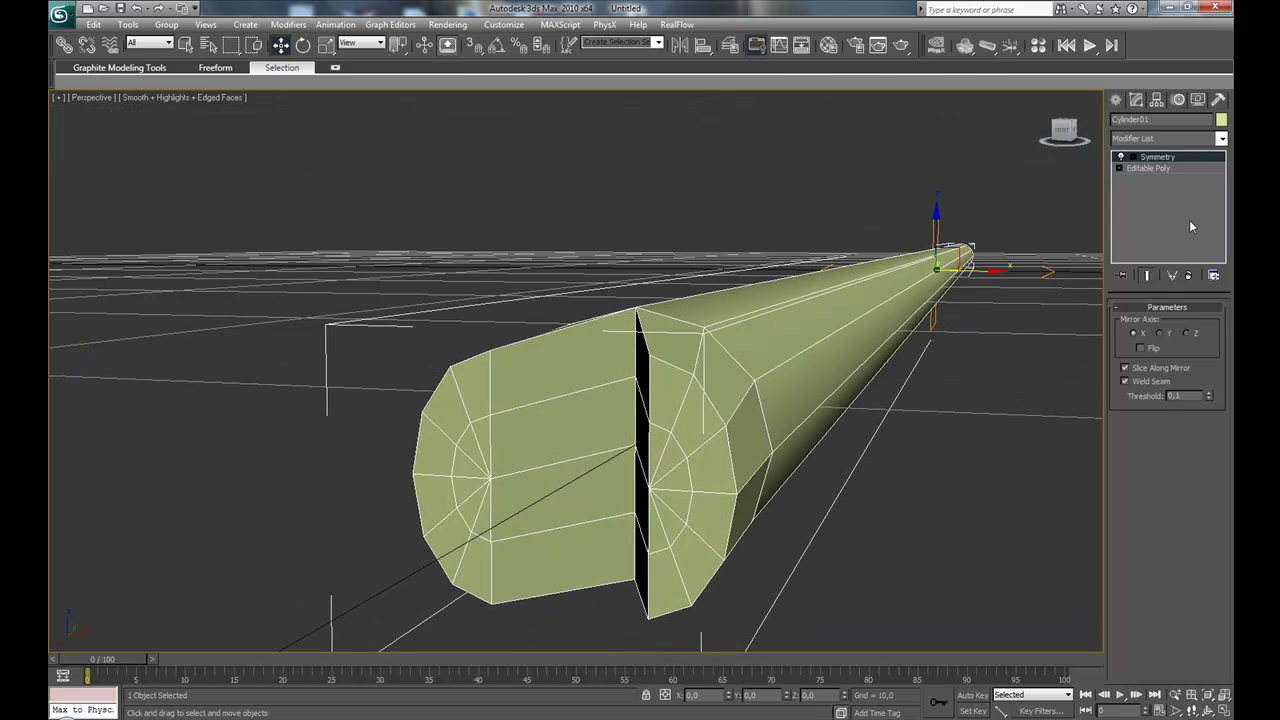
Set the Symmetry mirror axis to X, leaving Flip unchecked.
click(1130, 158)
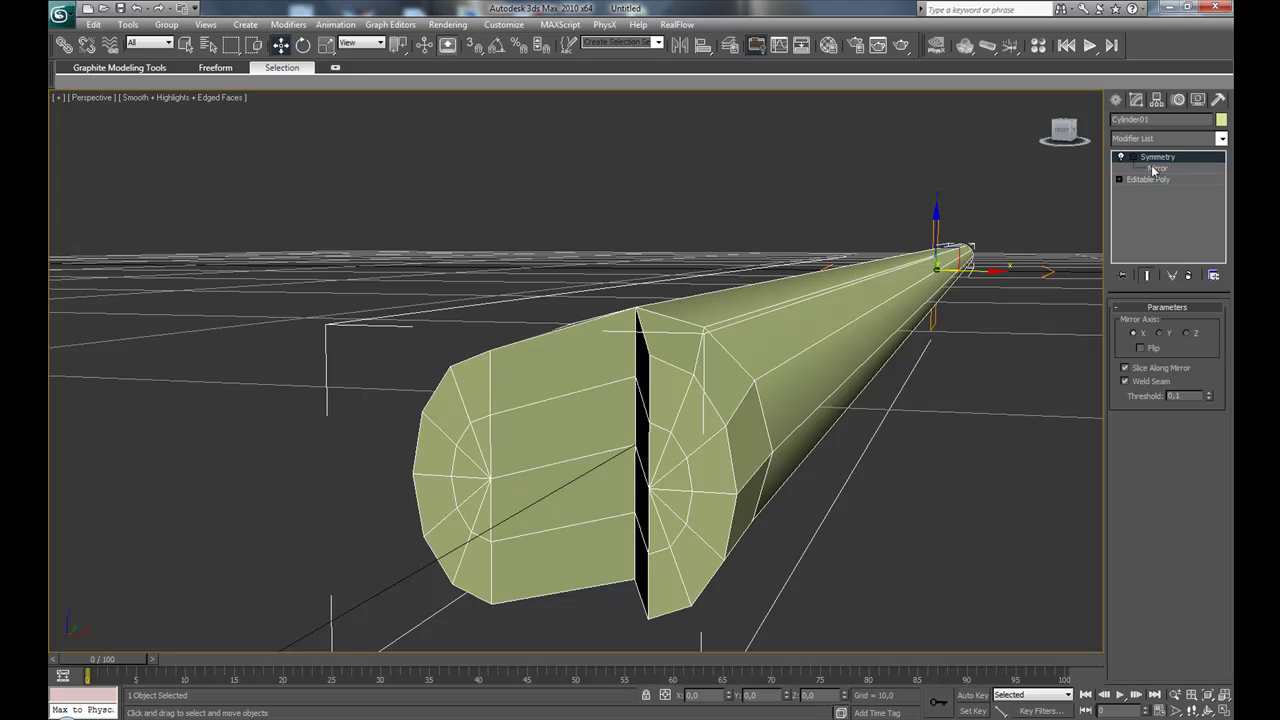
click(1160, 335)
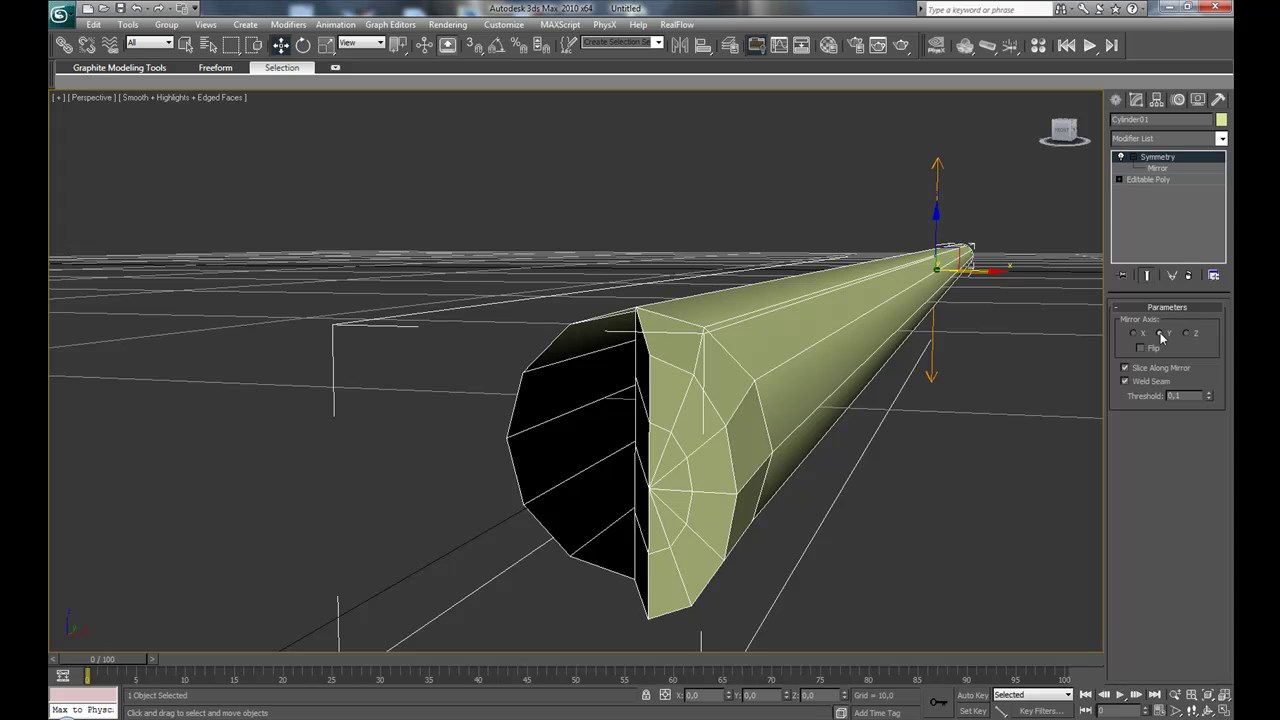
alt+middle_drag(700, 460, 780, 463)
scroll(780, 463, down, 5)
middle_drag(724, 377, 1089, 359)
click(1188, 335)
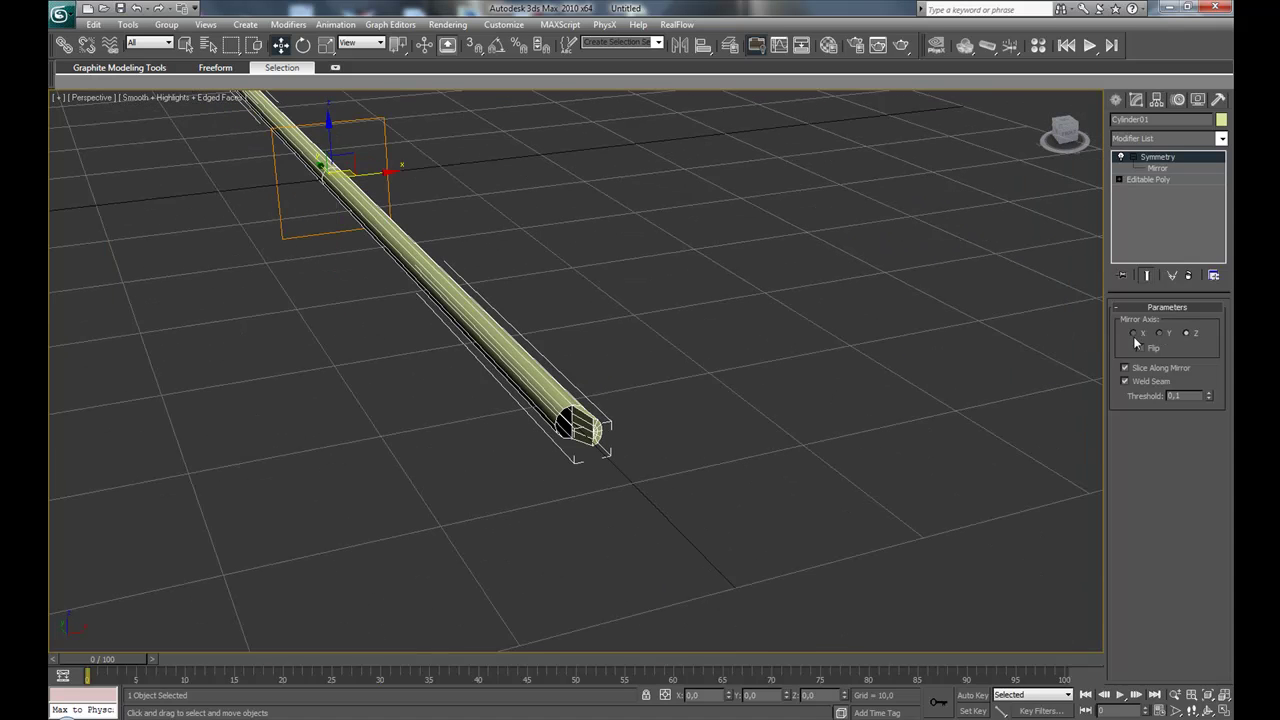
click(1134, 335)
click(1143, 349)
click(1142, 349)
Move the Symmetry mirror plane along X so two separate shafts appear.
click(1158, 168)
alt+middle_drag(674, 503, 690, 446)
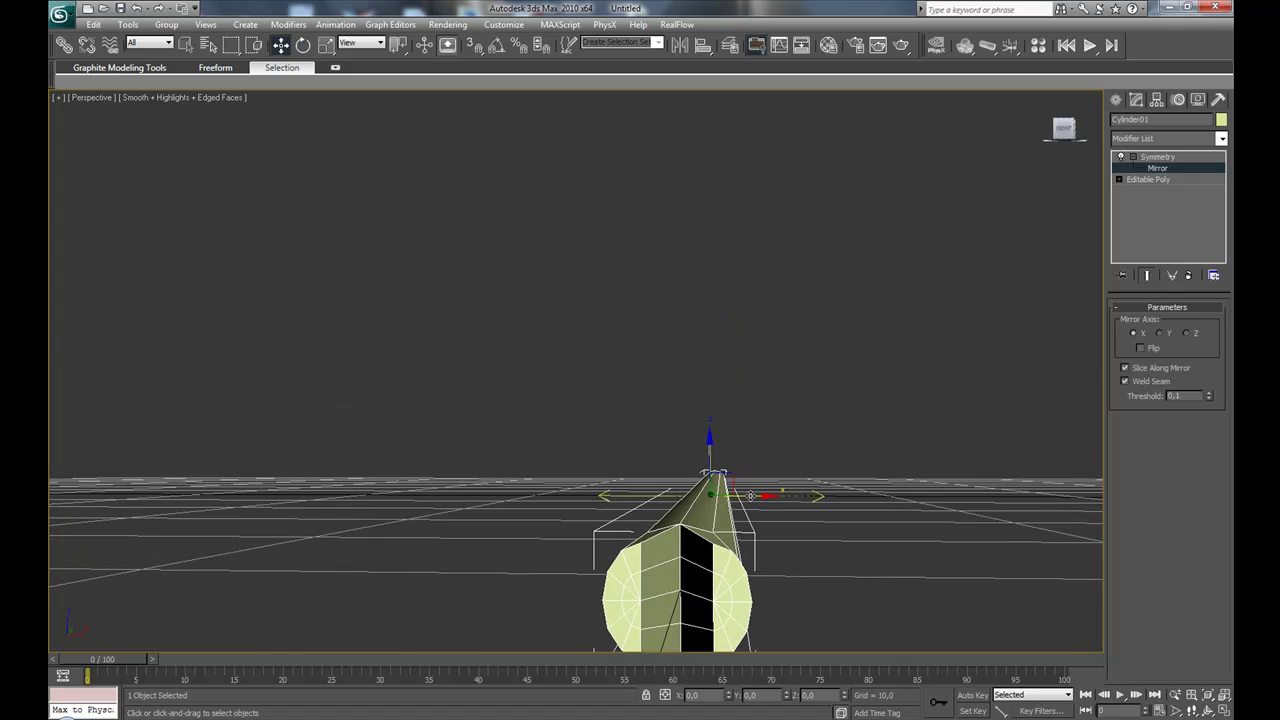
drag(690, 446, 637, 362)
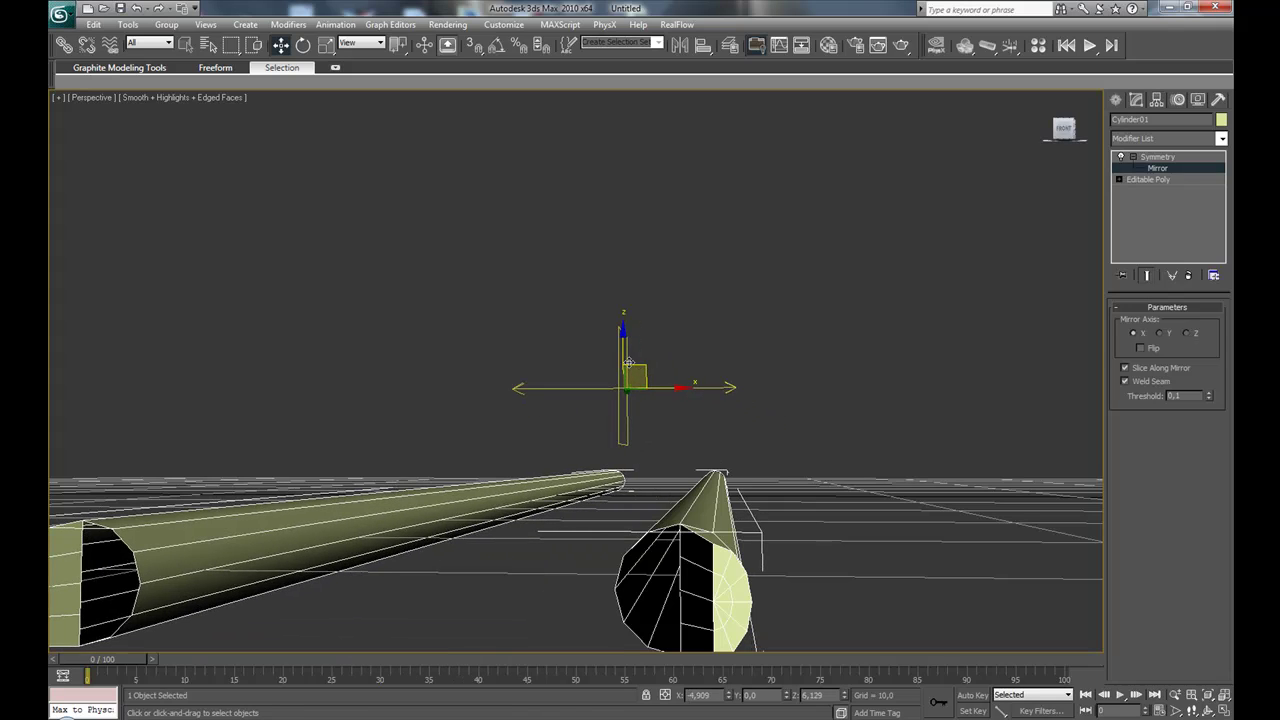
alt+middle_drag(629, 367, 733, 455)
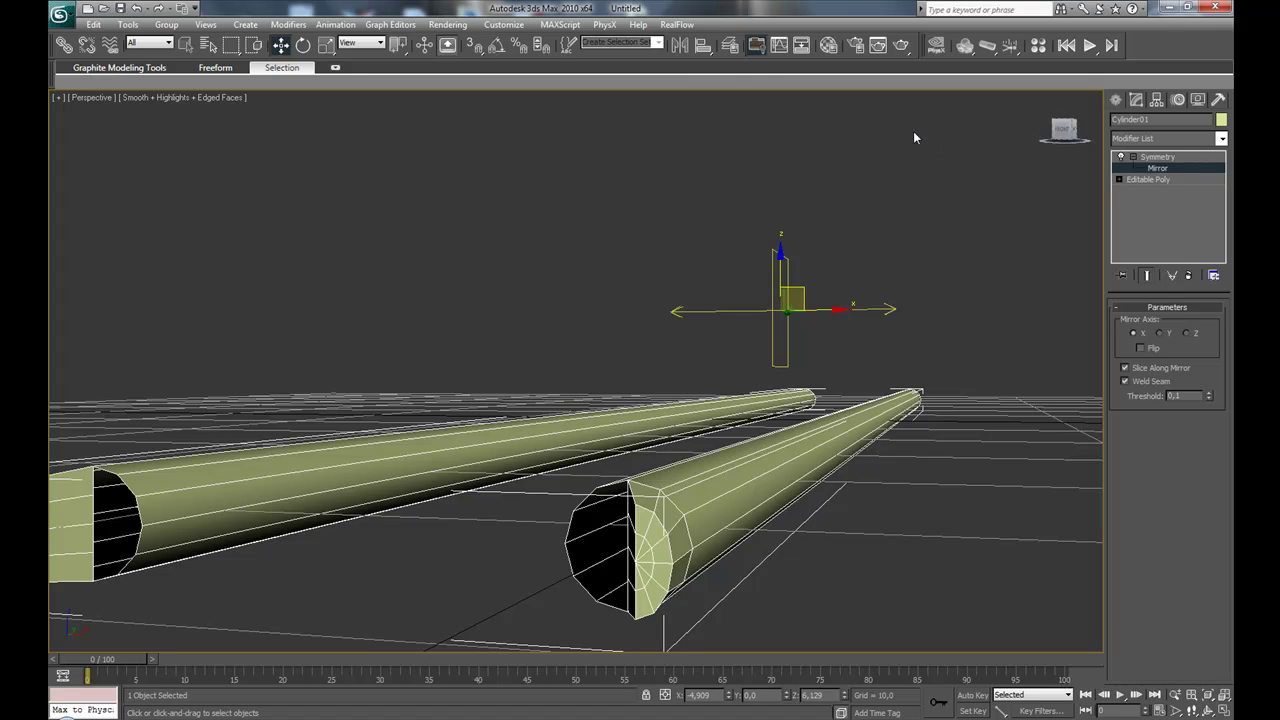
Align the mirror plane to Cylinder01's pivot point on X, Y and Z, then exit Mirror level.
click(712, 47)
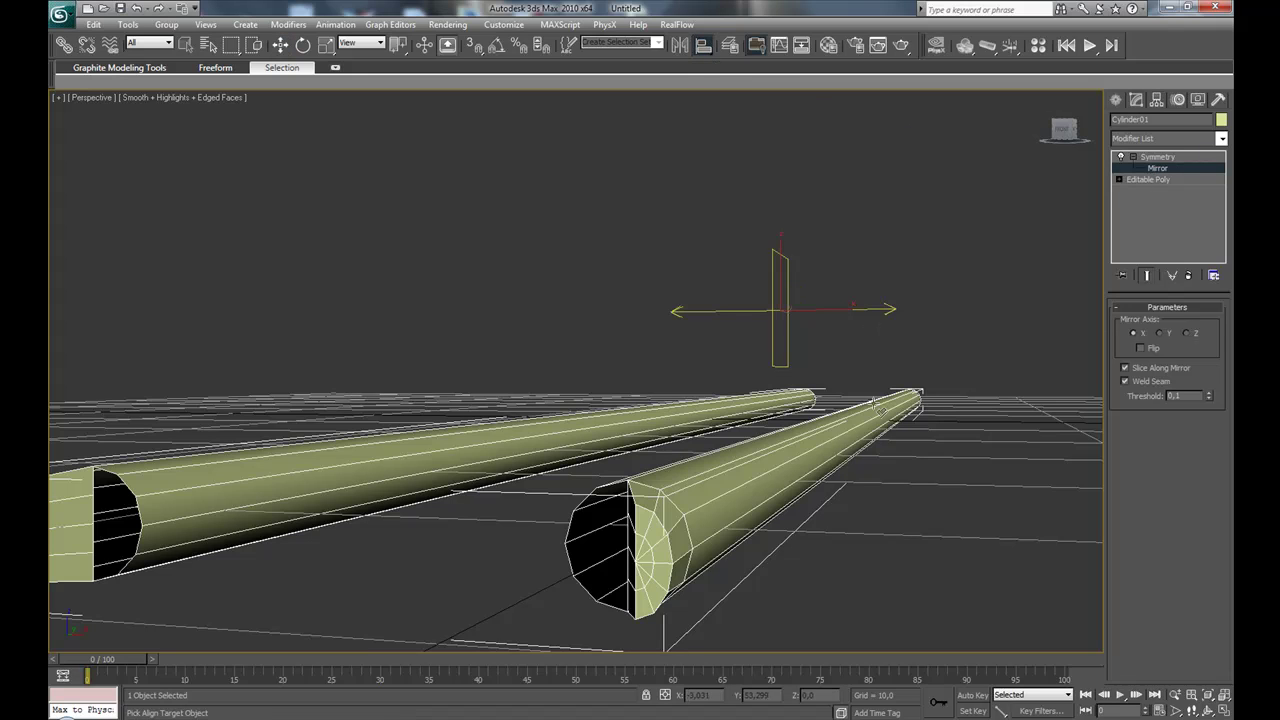
click(843, 447)
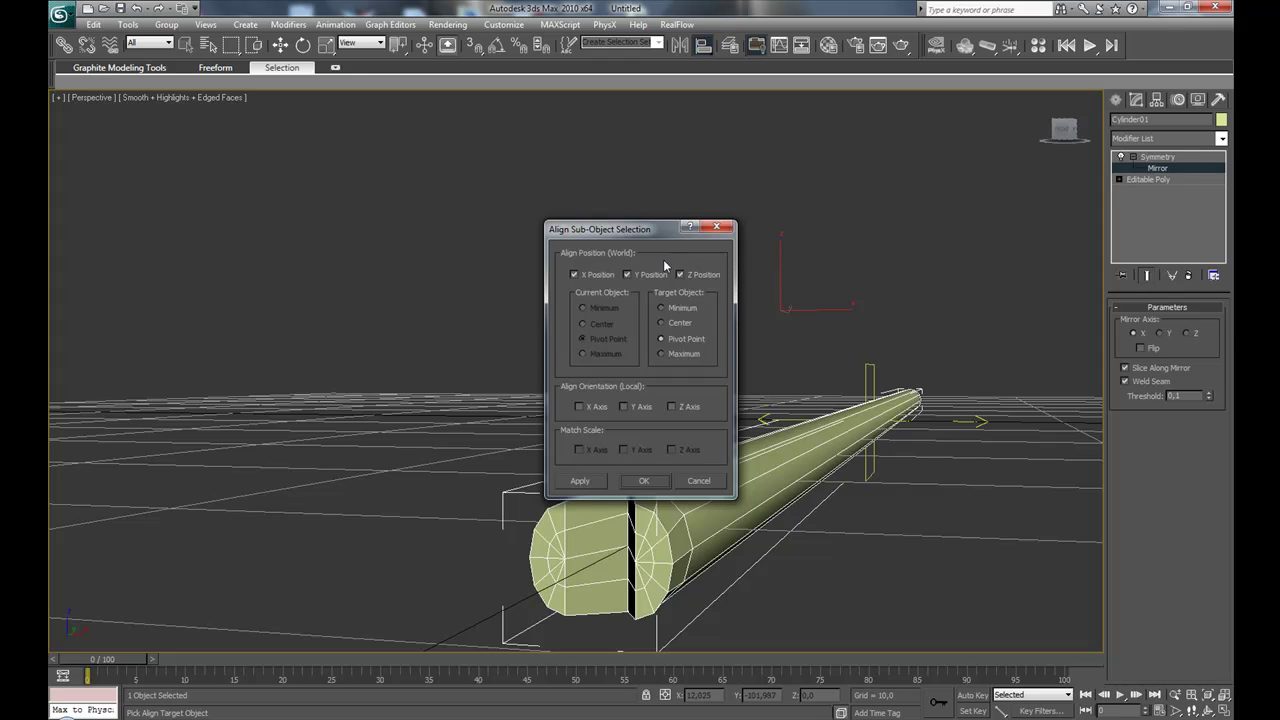
click(645, 481)
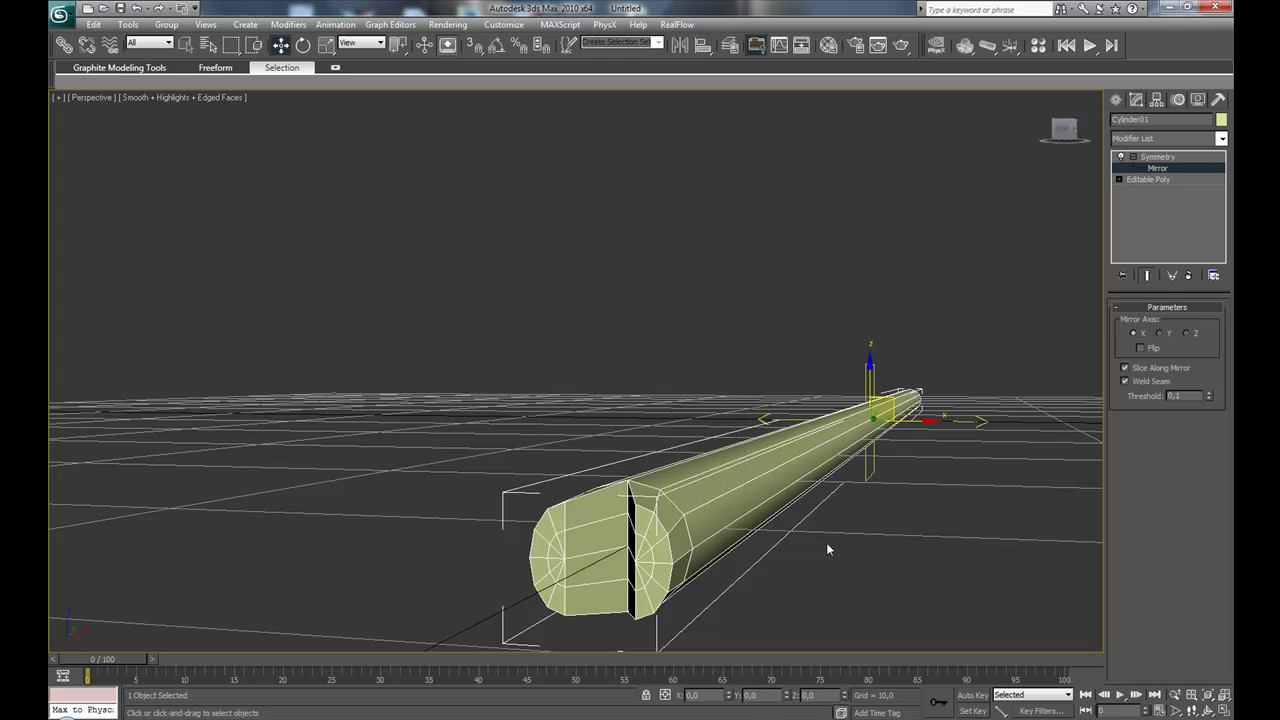
click(1157, 157)
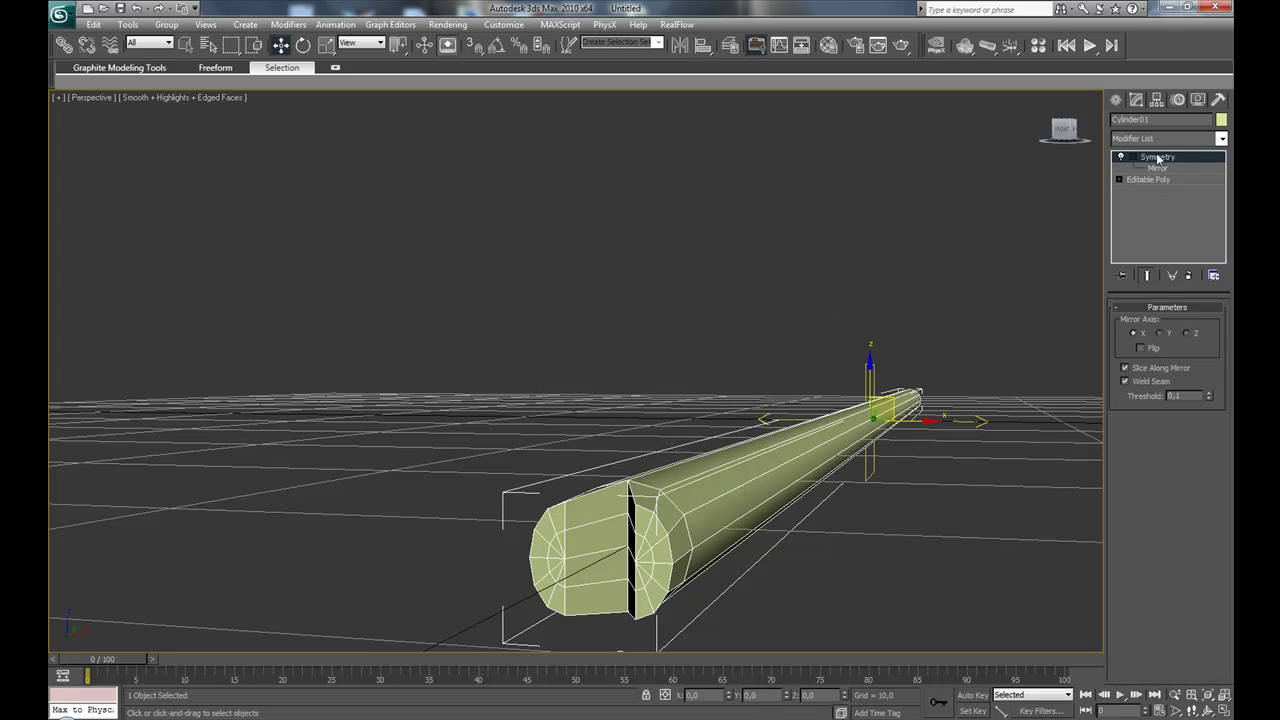
Deselect the shaft and draw a Pyramid beside it, setting base and height.
click(1000, 640)
alt+middle_drag(1000, 640, 630, 455)
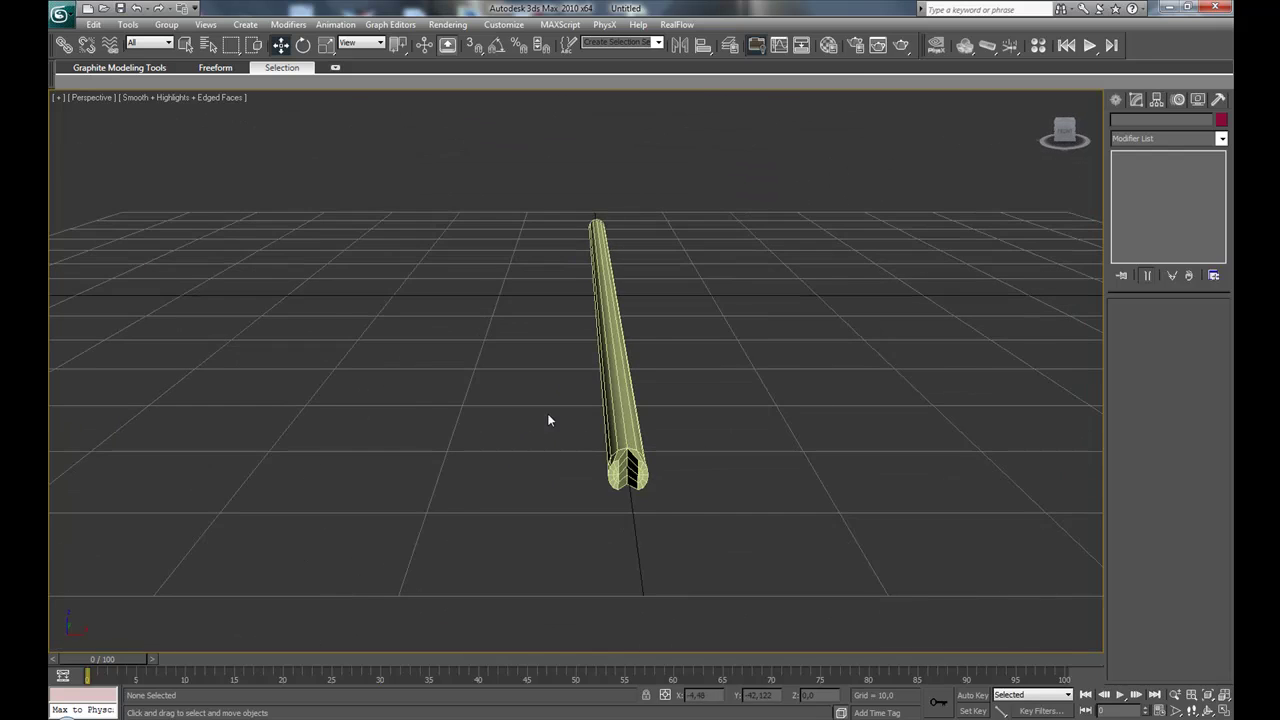
alt+middle_drag(548, 420, 660, 472)
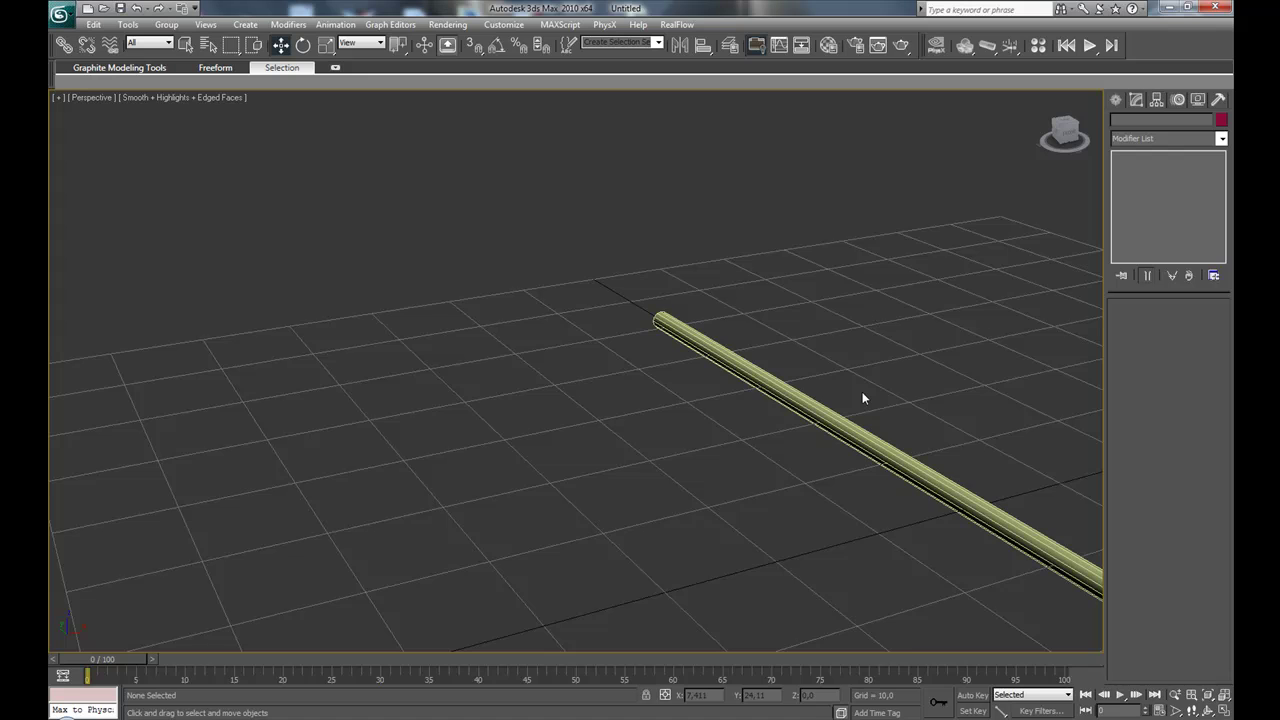
alt+middle_drag(863, 398, 733, 516)
scroll(732, 516, down, 8)
scroll(699, 456, up, 2)
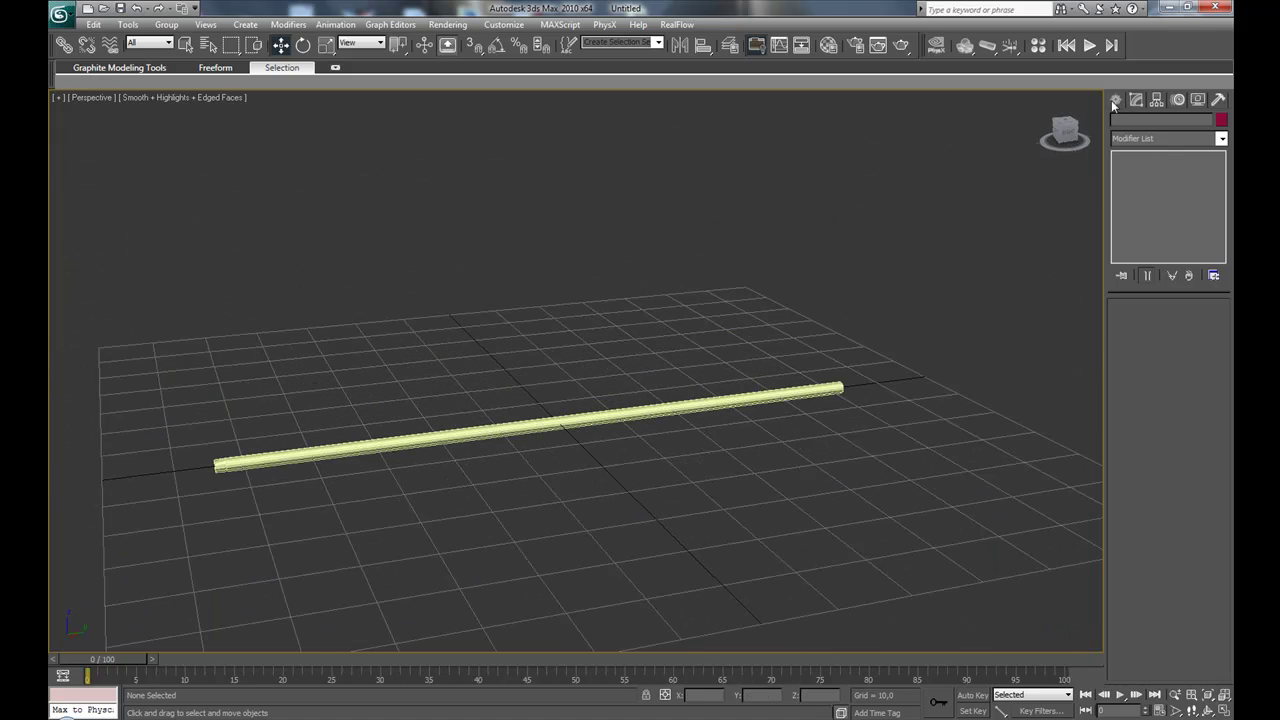
click(1115, 101)
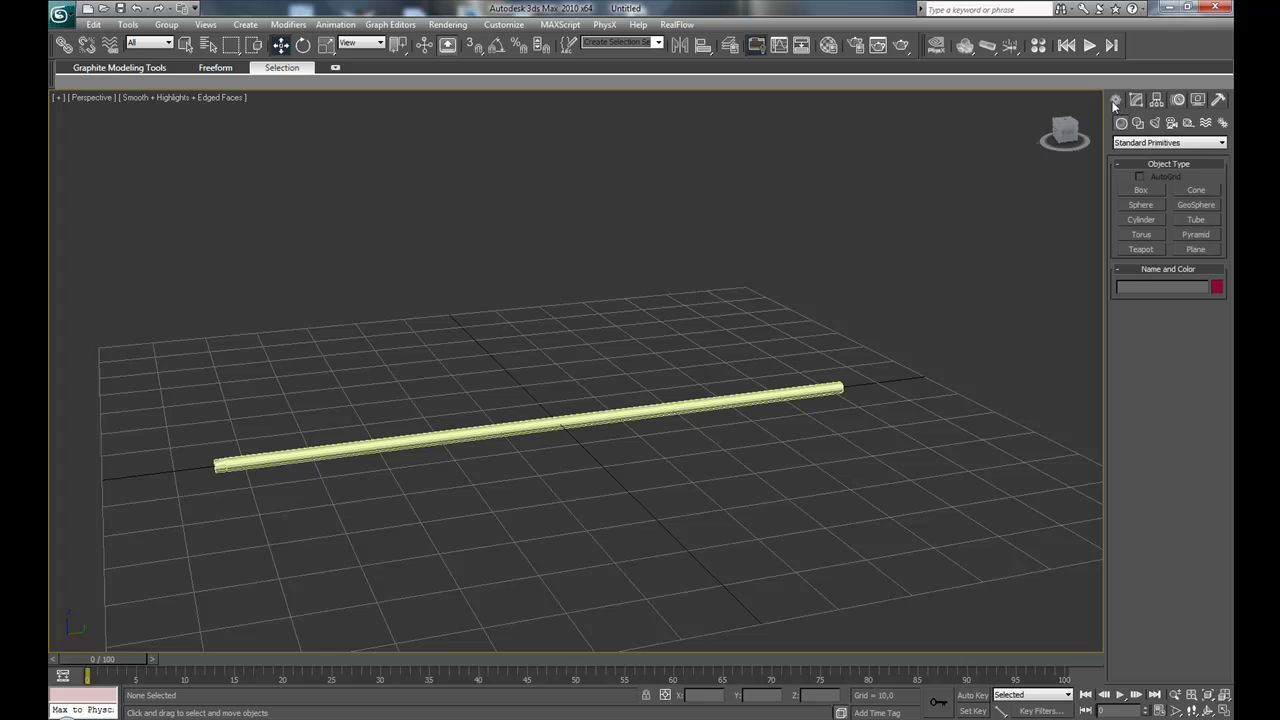
click(1197, 234)
drag(712, 443, 727, 491)
click(790, 430)
Rotate the pyramid -90 degrees about X so it lies on its side.
key(w)
alt+middle_drag(770, 435, 742, 422)
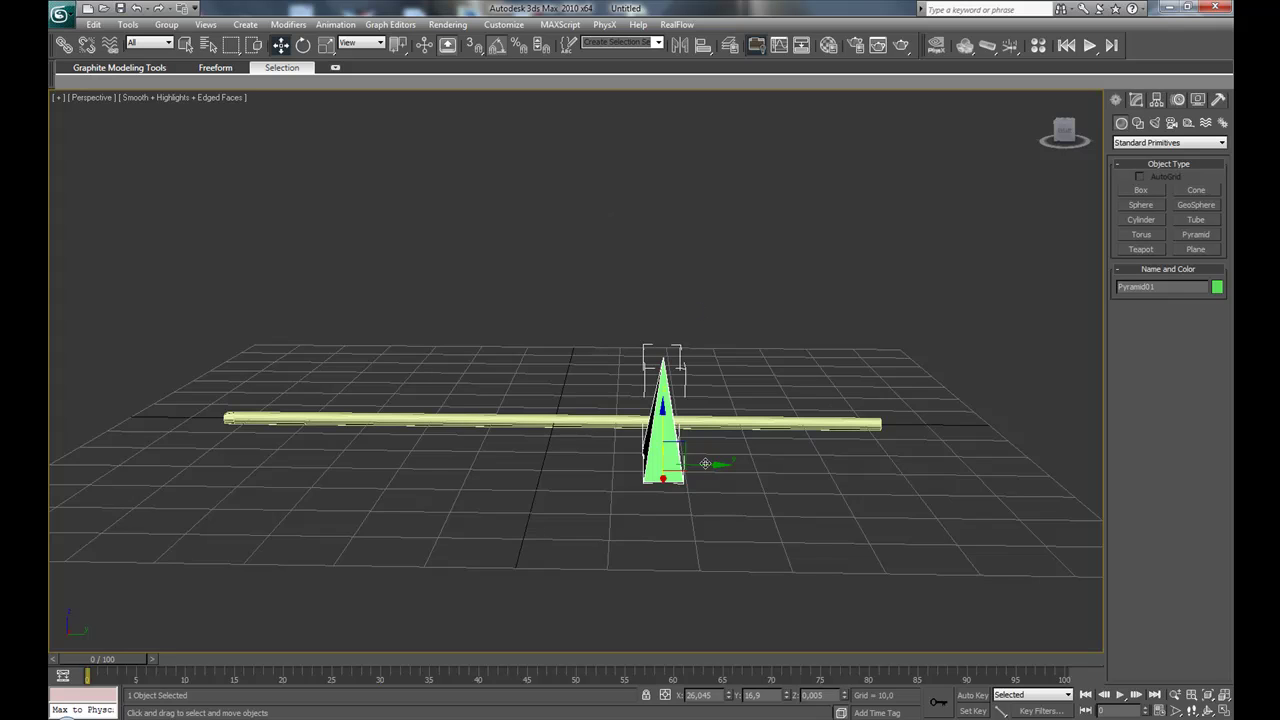
middle_drag(737, 477, 688, 470)
key(e)
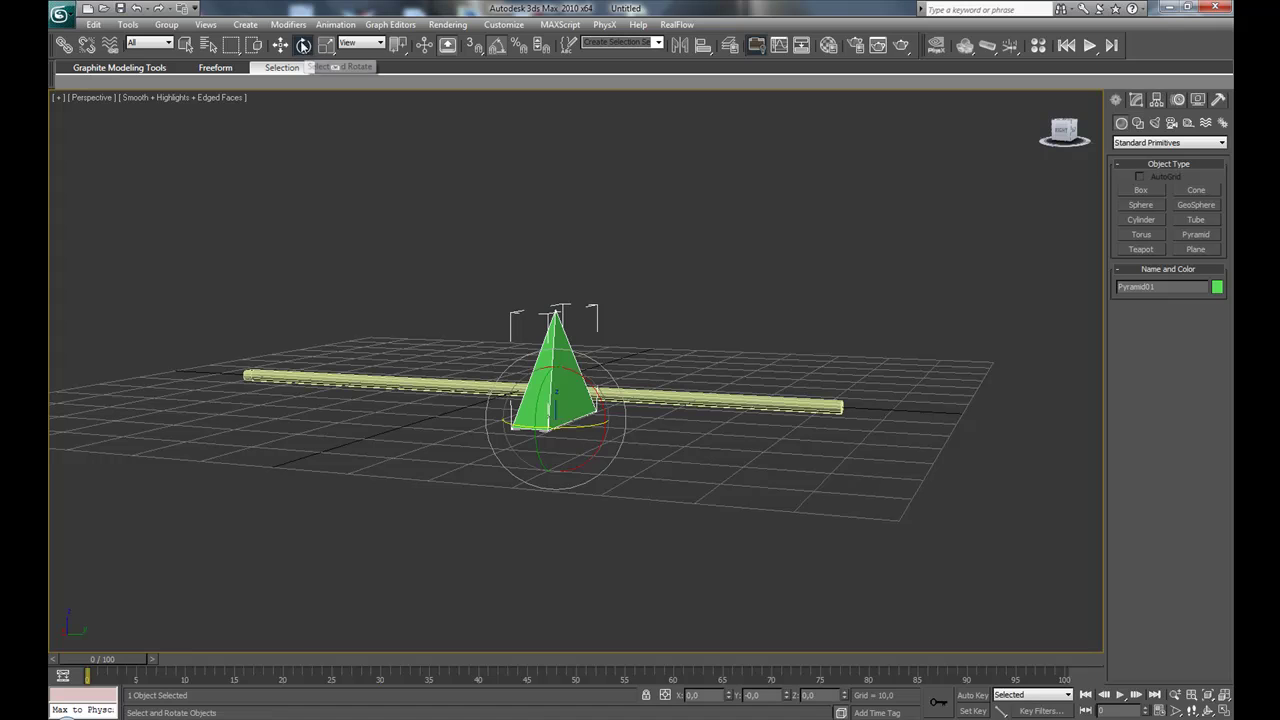
drag(584, 375, 620, 455)
alt+middle_drag(634, 457, 664, 466)
Align the pyramid to the cylinder and slide it onto the end of the shaft.
key(w)
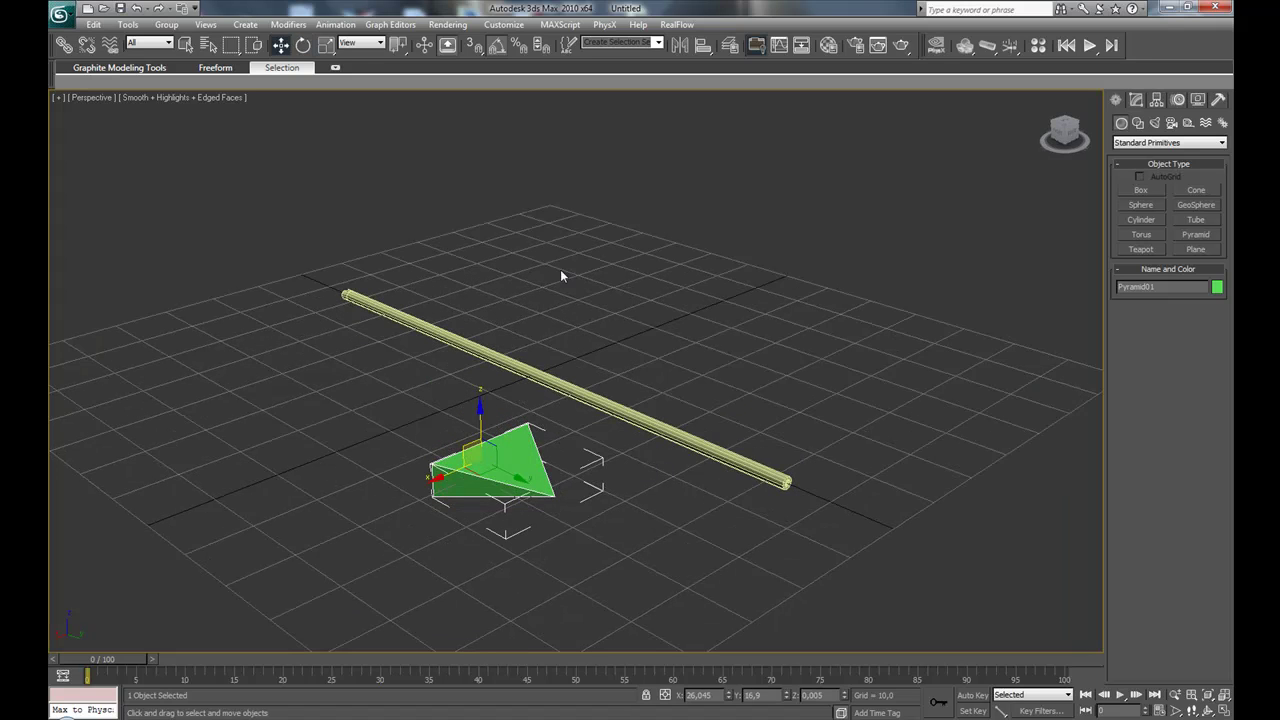
click(703, 45)
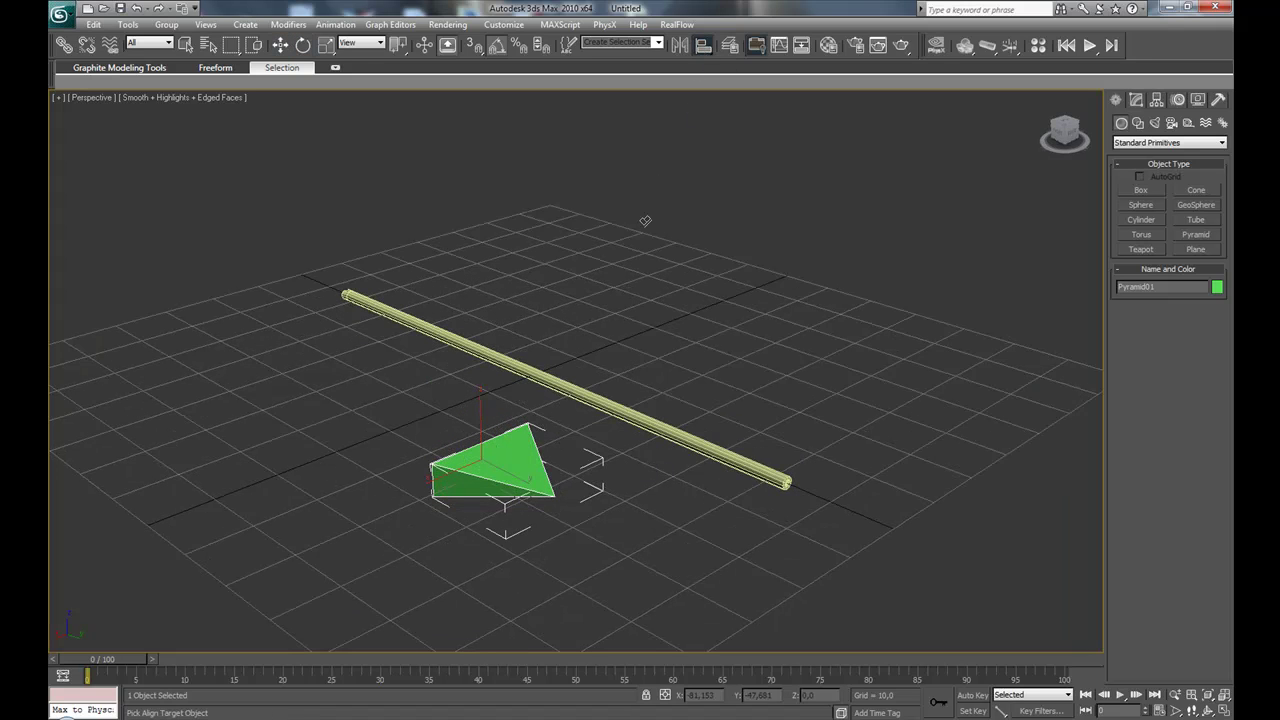
click(576, 395)
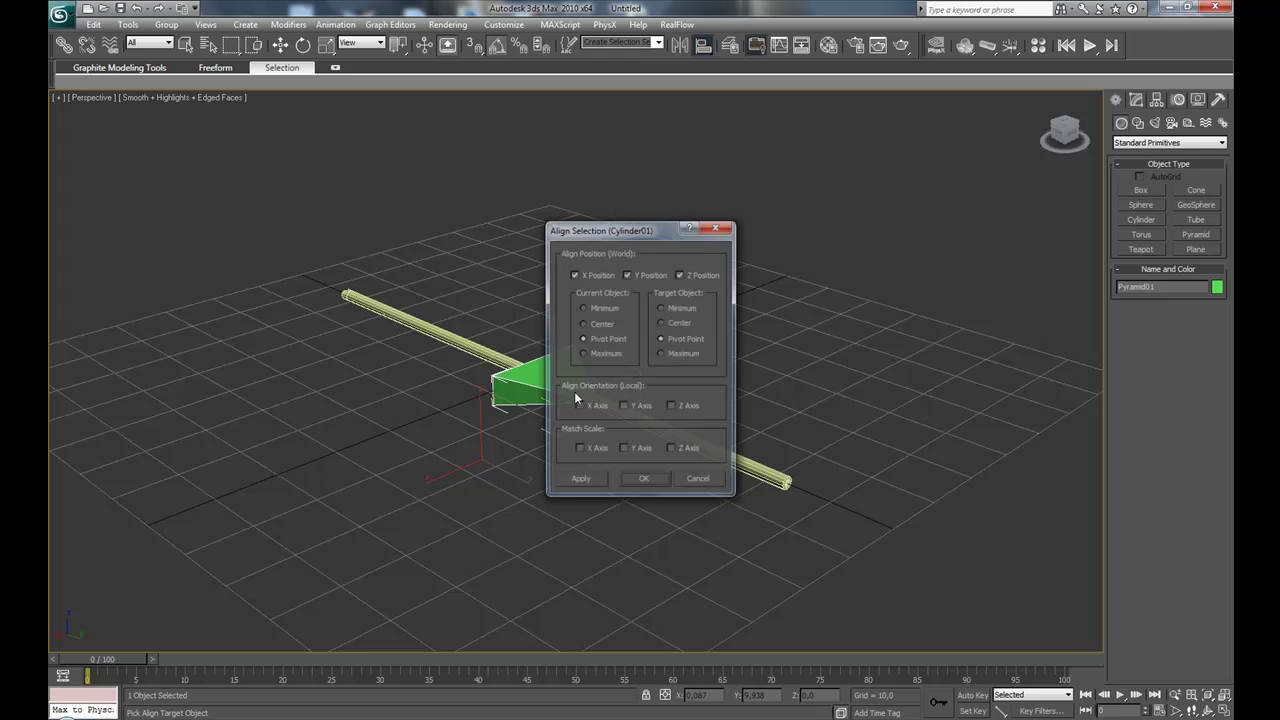
click(646, 484)
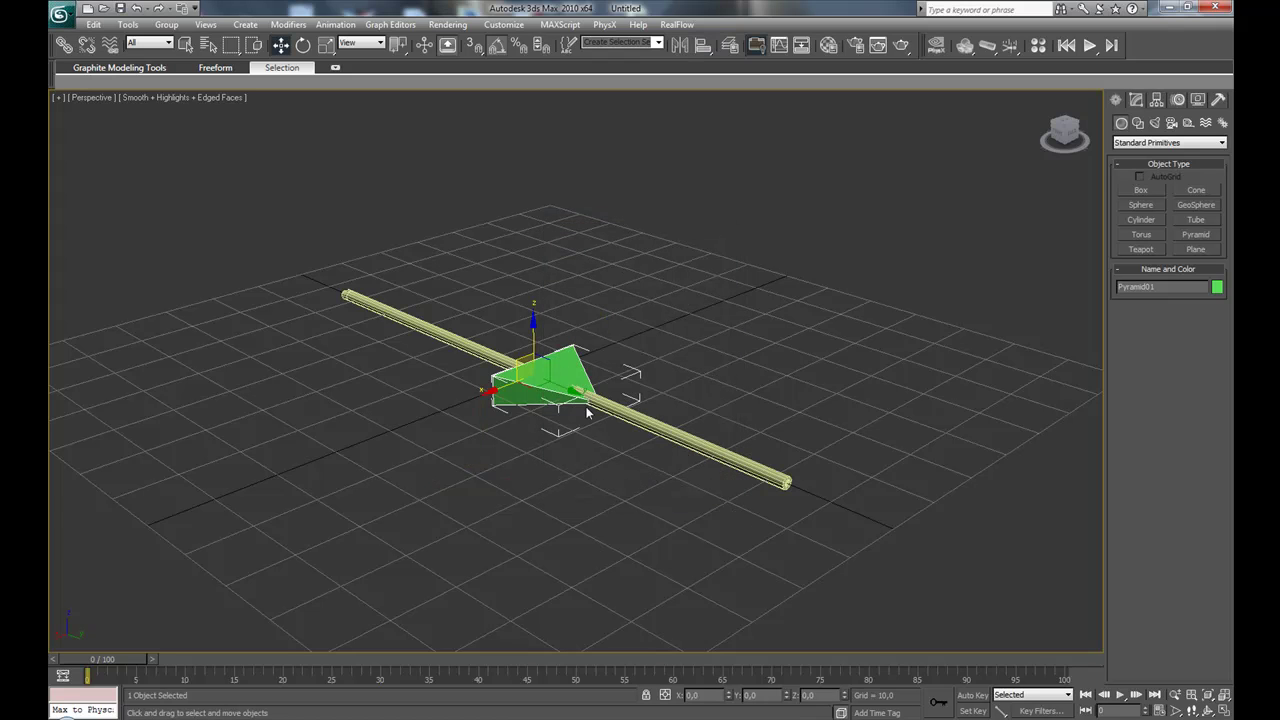
mouse_move(587, 403)
alt+middle_down()
mouse_move(635, 431)
mouse_move(585, 392)
alt+middle_up()
drag(560, 410, 885, 470)
alt+middle_drag(774, 503, 662, 491)
scroll(574, 494, up, 5)
alt+middle_drag(574, 494, 571, 571)
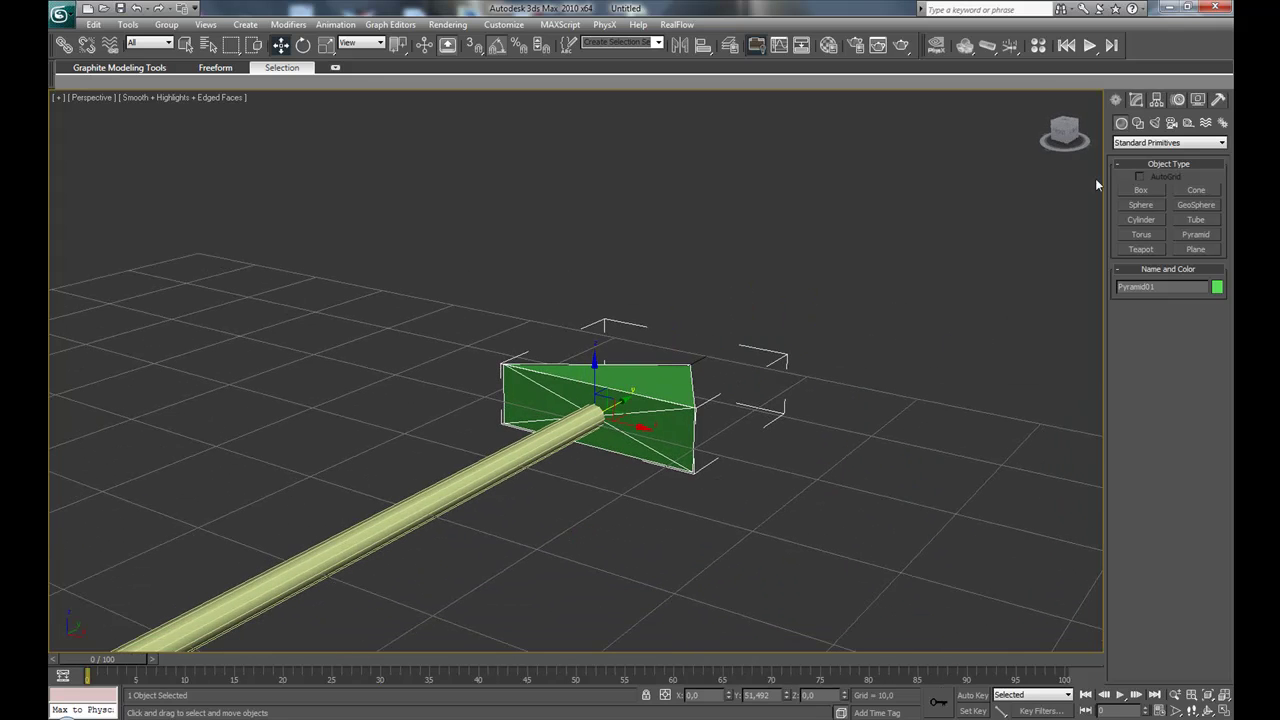
Resize the pyramid to height 16,595, depth 2,989 and width 9,068 as a slim arrowhead.
click(1136, 100)
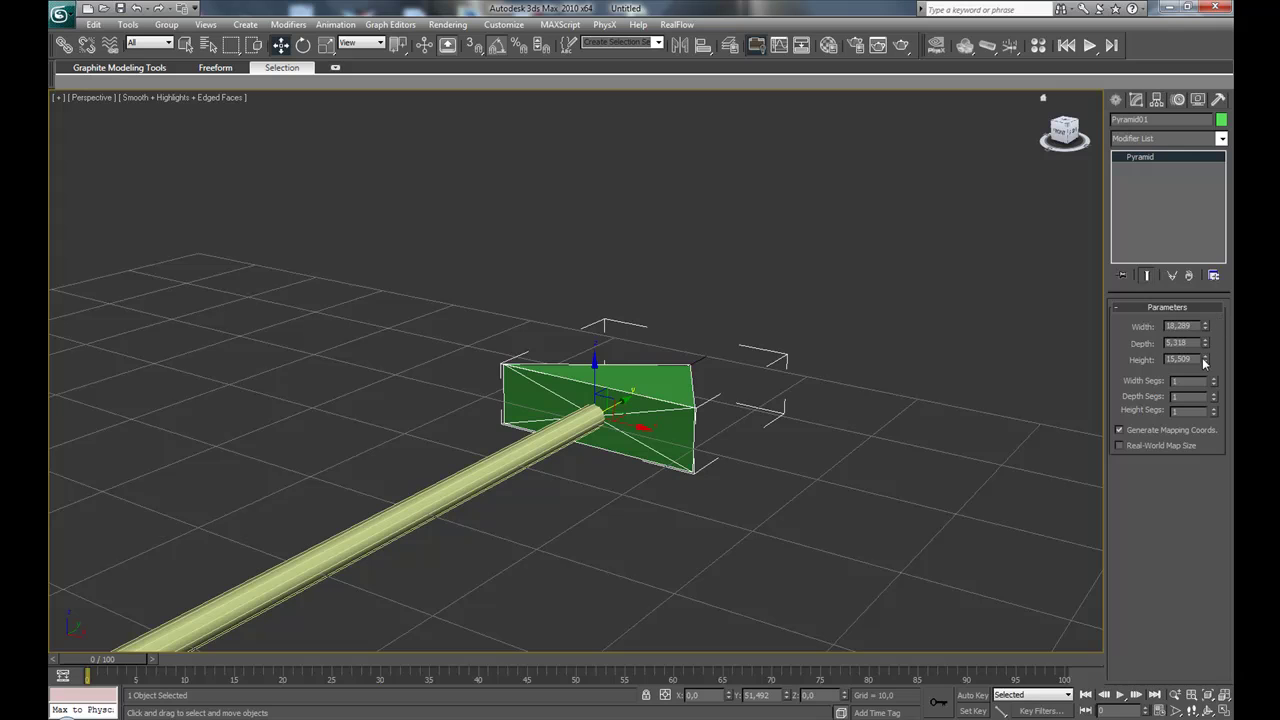
mouse_move(1205, 360)
mouse_down()
mouse_move(1206, 330)
mouse_move(1208, 358)
mouse_up()
middle_drag(480, 410, 656, 437)
scroll(740, 398, up, 3)
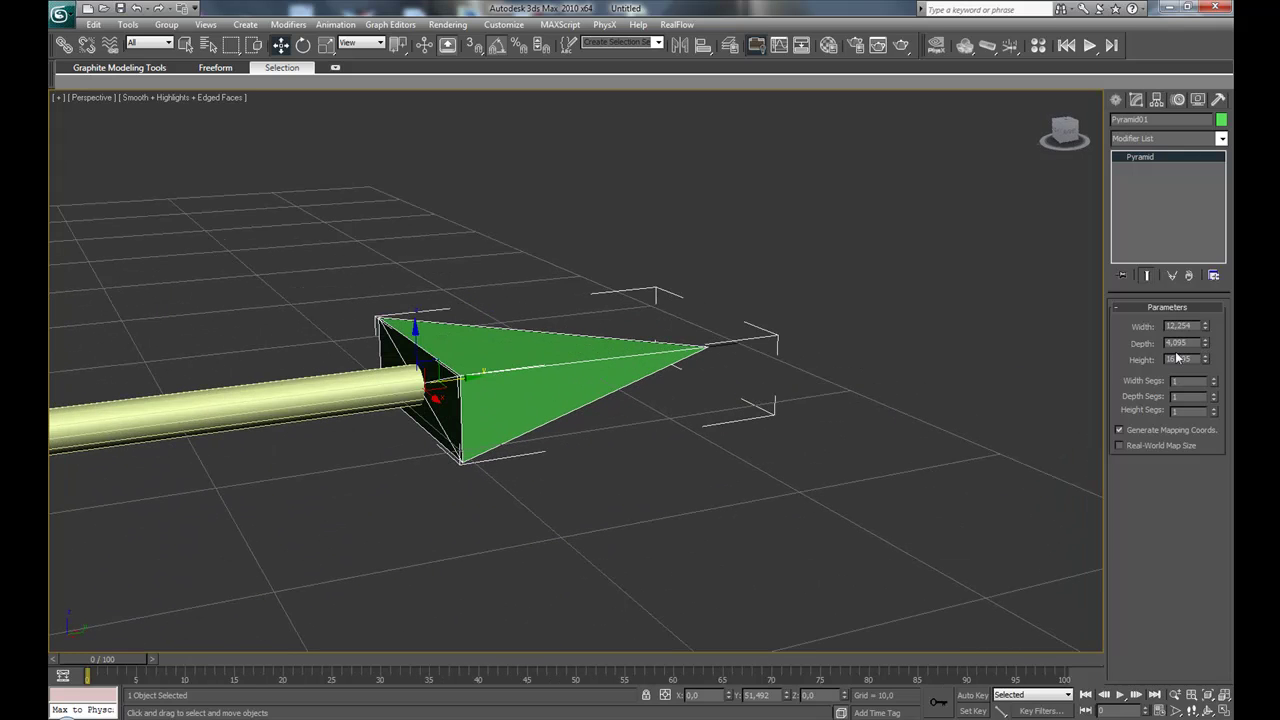
drag(1206, 326, 1207, 364)
scroll(853, 397, up, 4)
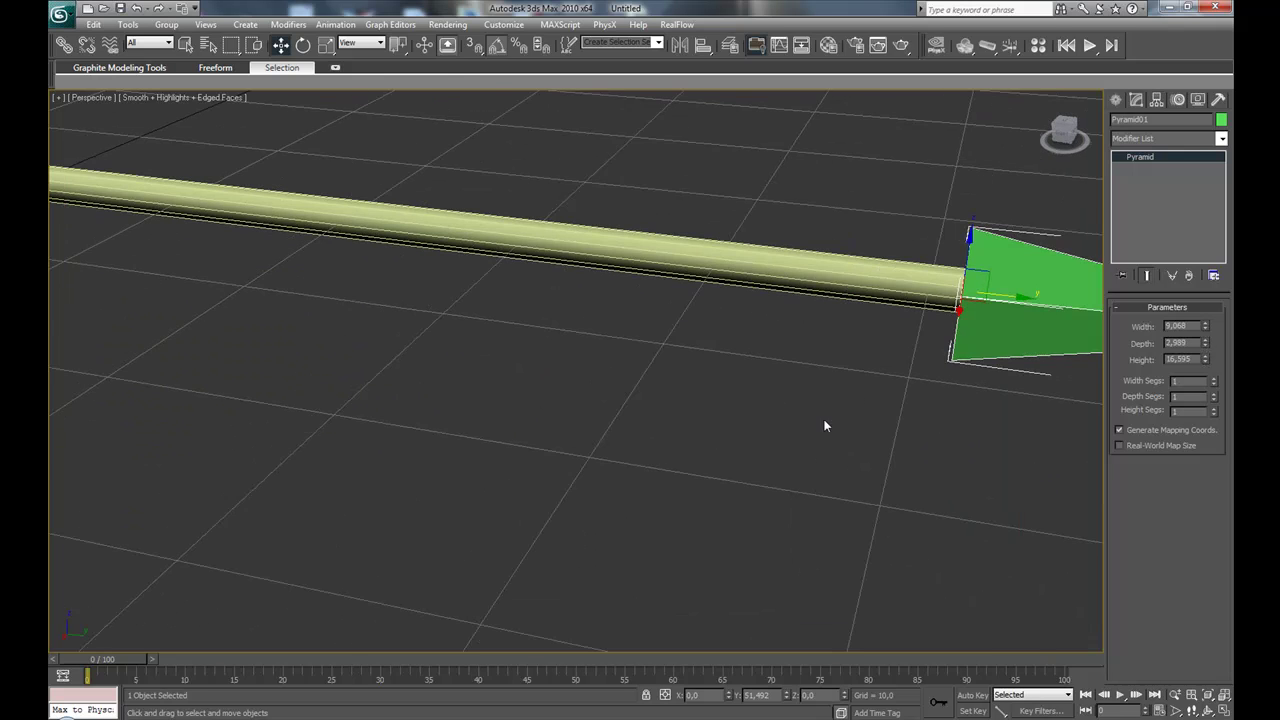
scroll(853, 397, down, 3)
alt+middle_drag(694, 417, 617, 437)
click(751, 460)
alt+middle_drag(751, 460, 737, 444)
scroll(737, 444, down, 4)
middle_drag(426, 326, 700, 511)
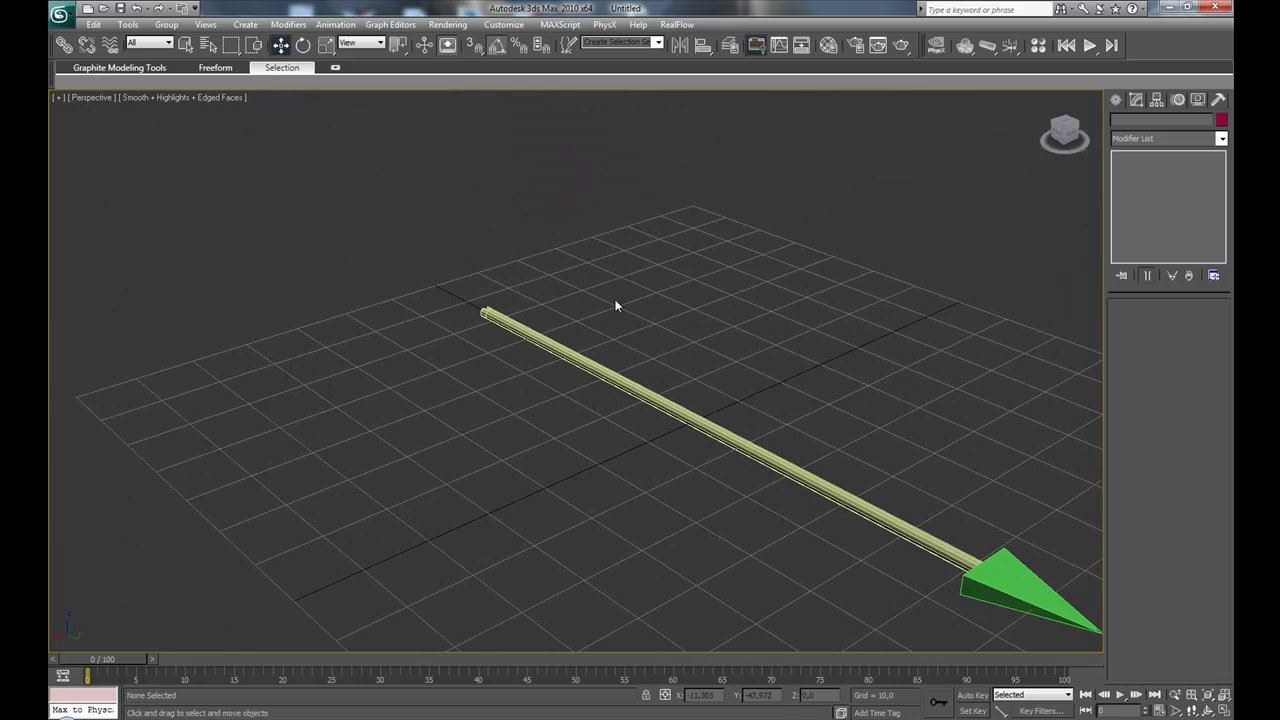
Draw a plane on the grid beside the arrow and set its length and width segments to 1.
click(1116, 99)
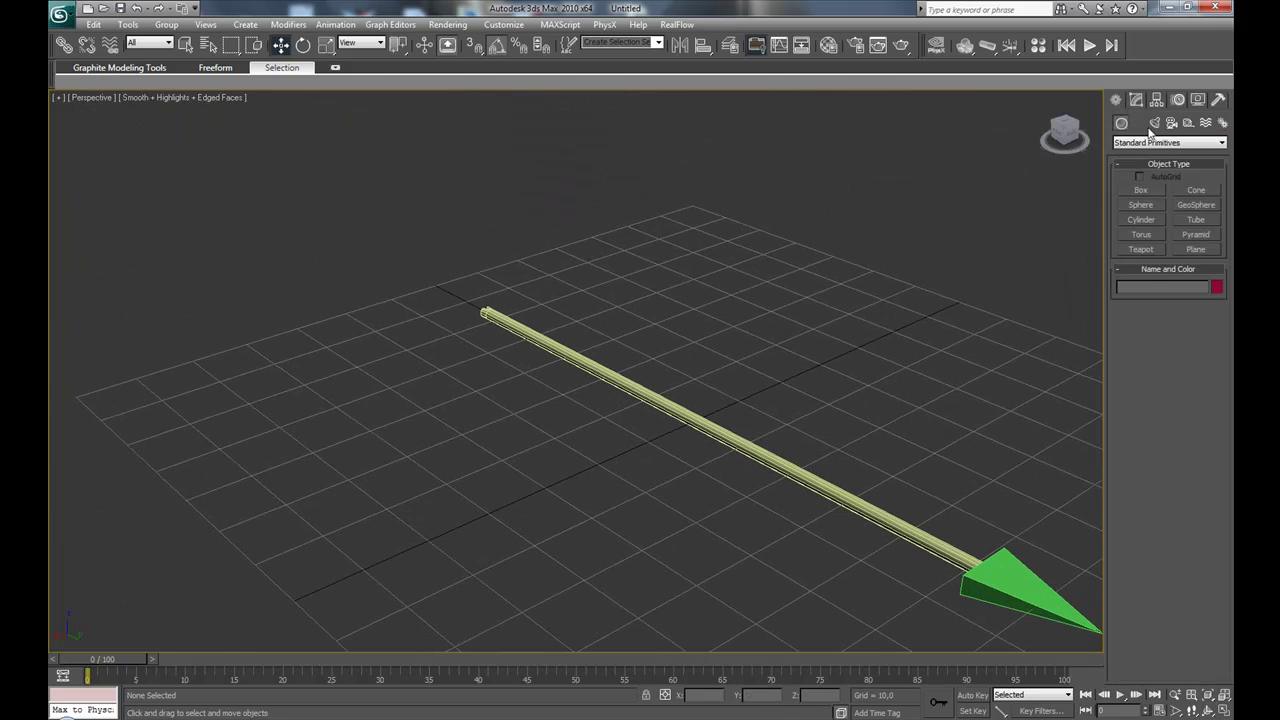
click(1194, 250)
drag(527, 413, 573, 467)
key(w)
alt+middle_drag(555, 466, 573, 466)
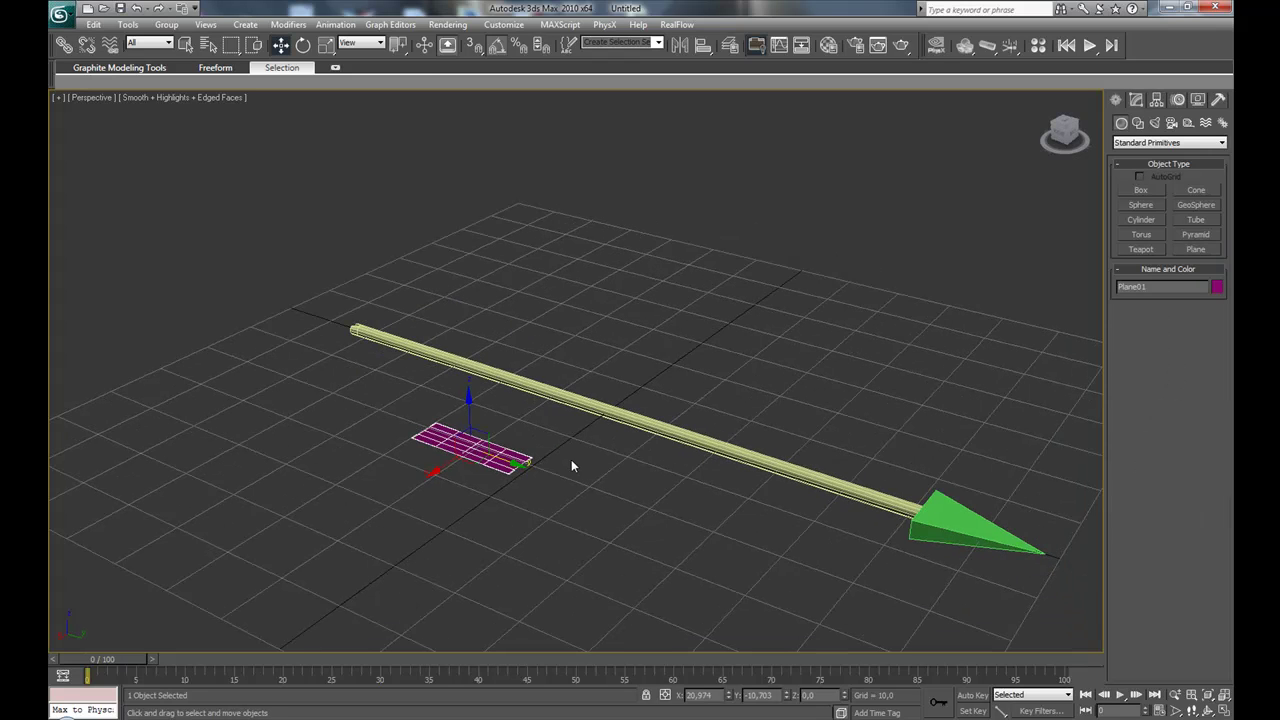
click(1136, 100)
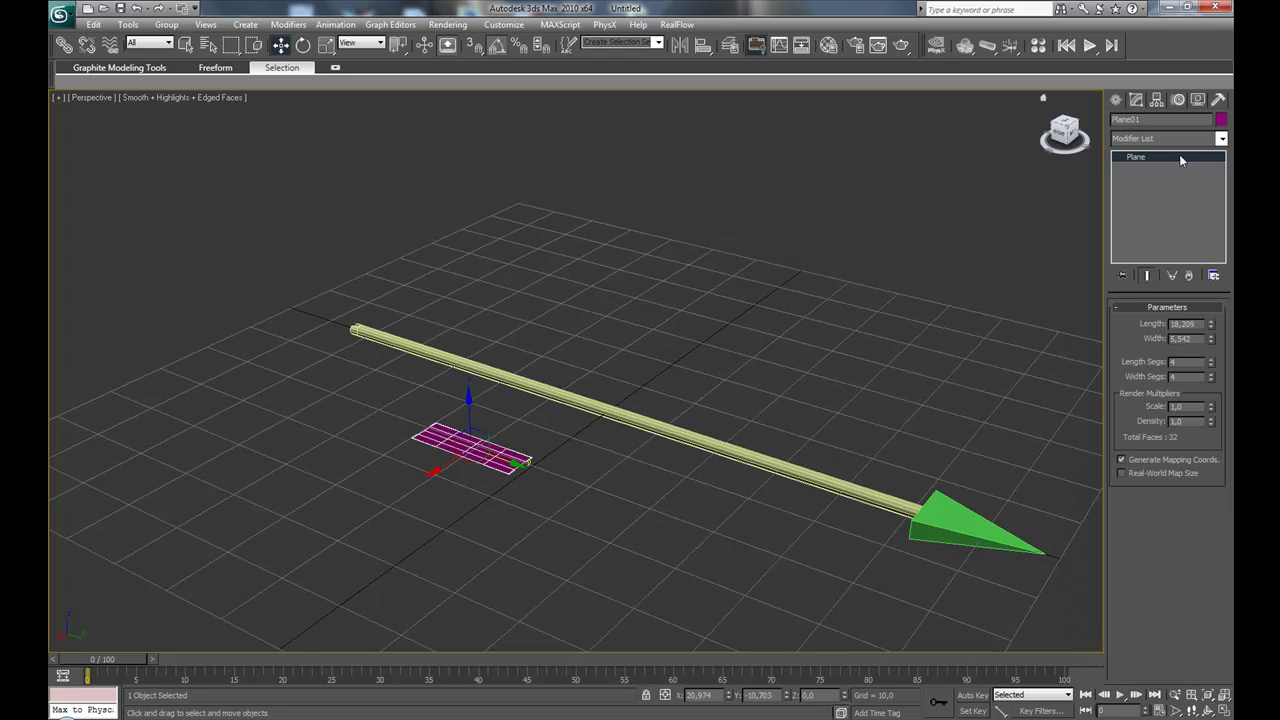
right_click(1211, 365)
right_click(1211, 379)
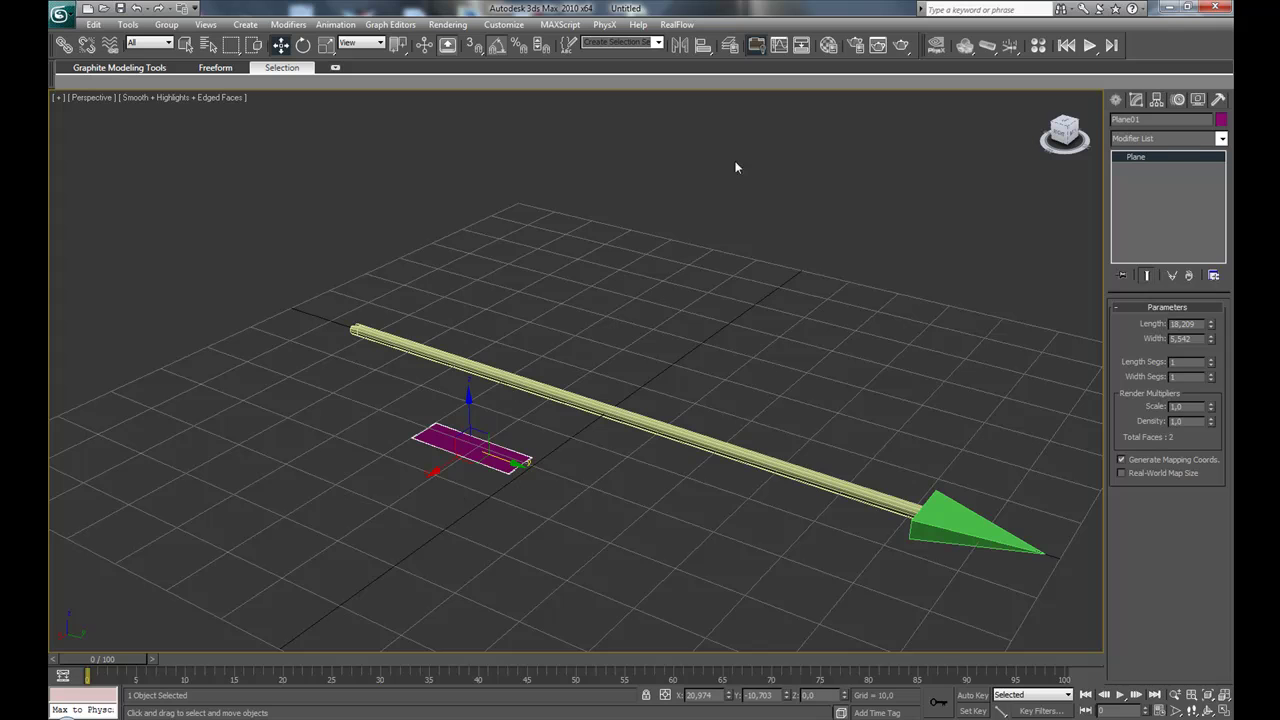
Centre the plane on the cylinder and slide it to the shaft's rear end.
click(703, 45)
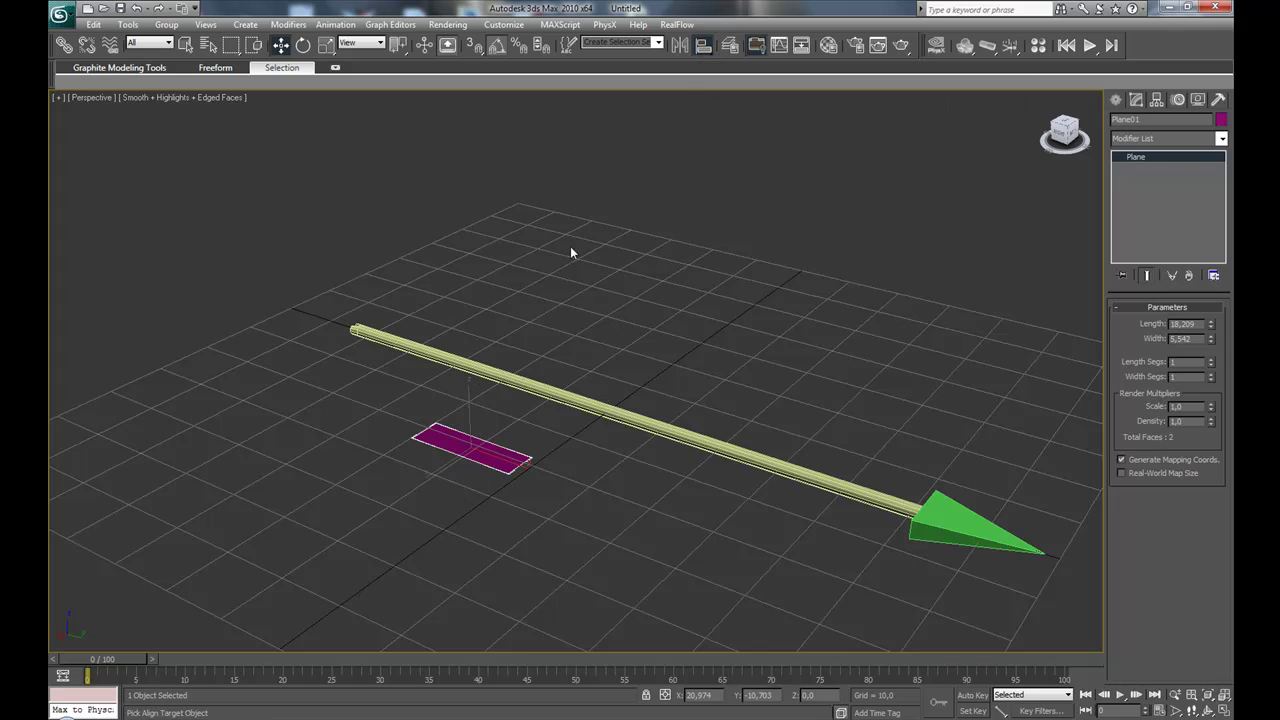
click(449, 363)
click(648, 480)
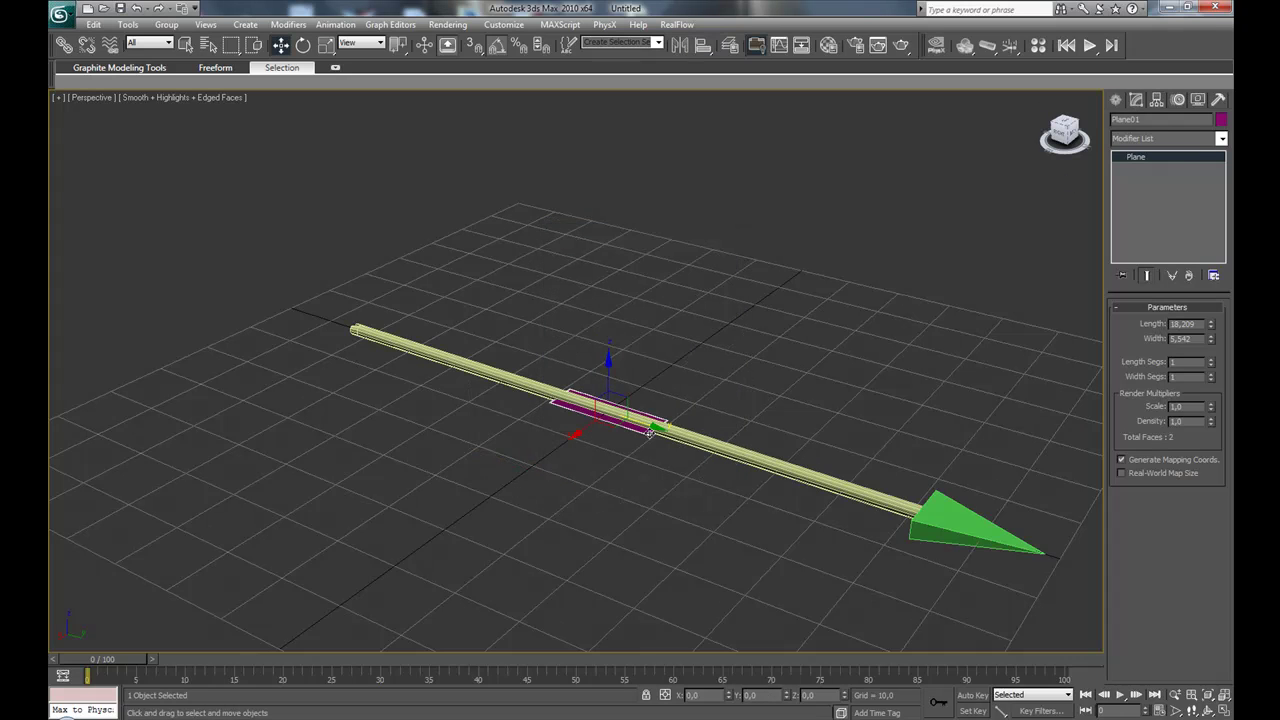
drag(648, 428, 449, 414)
Widen the plane to 9,589.
key(z)
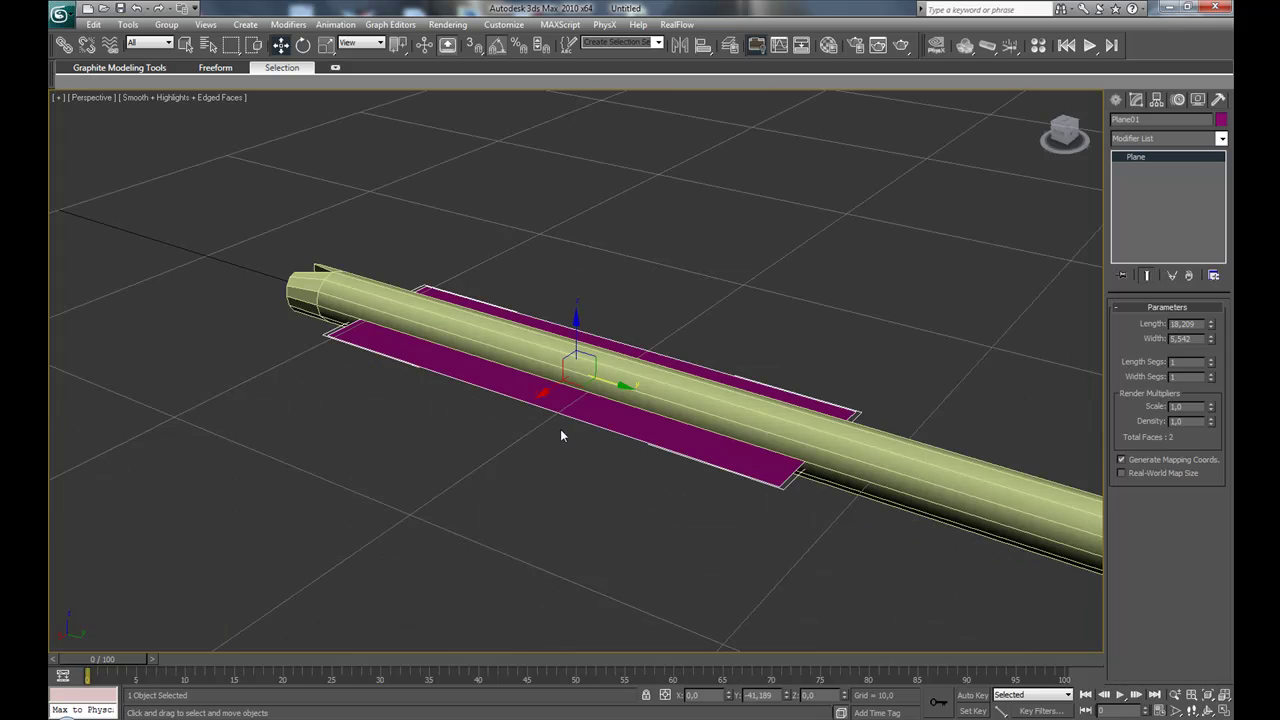
alt+middle_drag(674, 474, 1048, 390)
drag(1211, 342, 1213, 300)
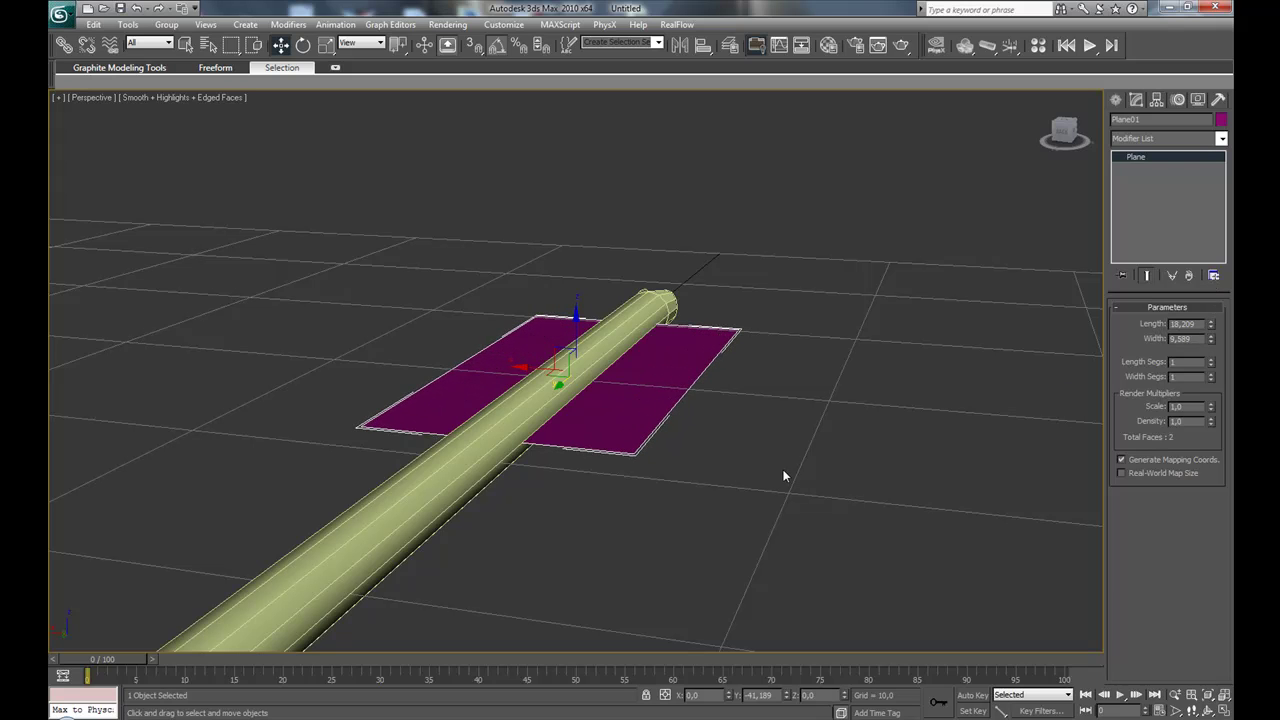
alt+middle_drag(609, 441, 584, 480)
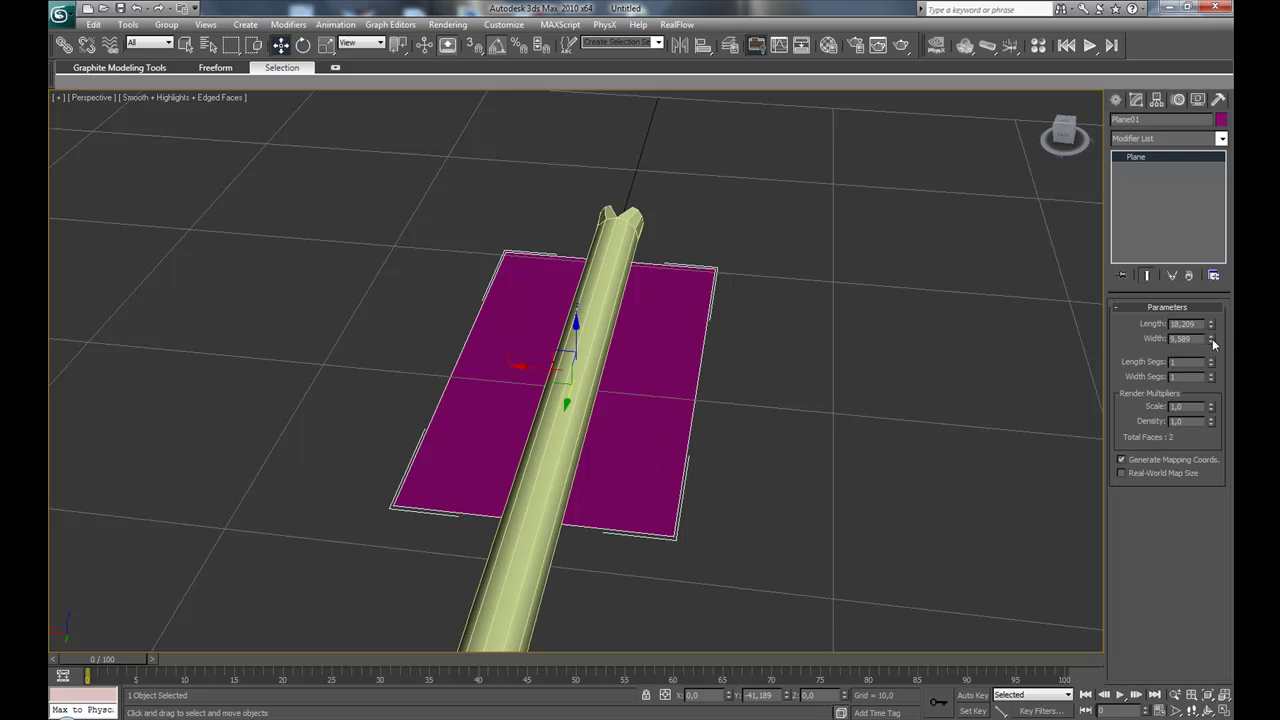
Widen the plane to 9,78 and add an instanced copy rotated 90° upright to cross it.
drag(1212, 338, 1211, 337)
alt+middle_drag(706, 412, 689, 404)
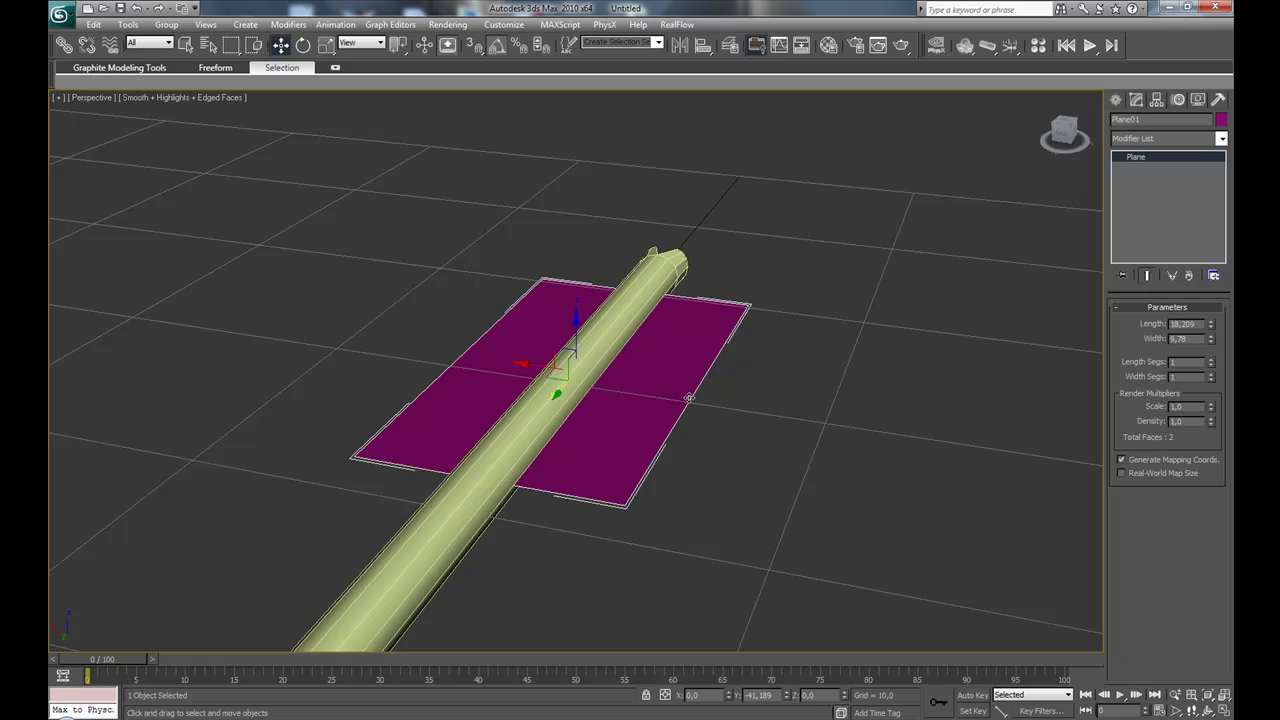
key(e)
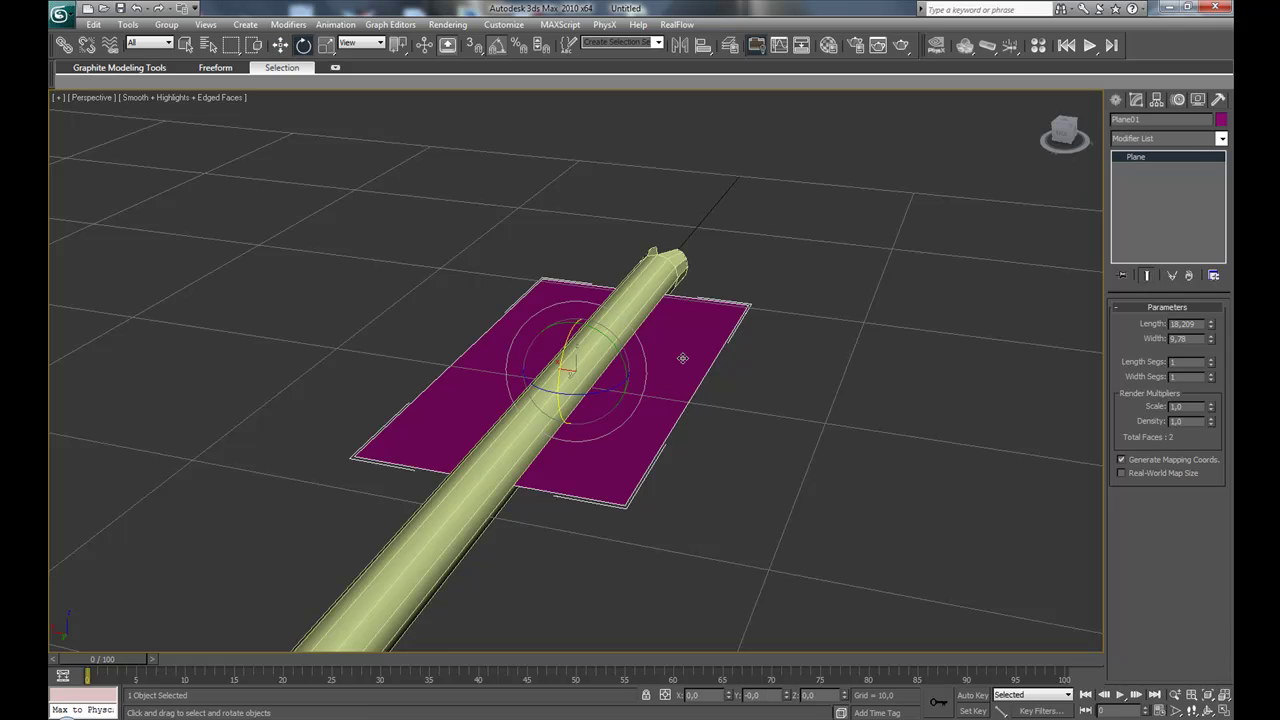
shift+drag(598, 328, 638, 393)
click(589, 339)
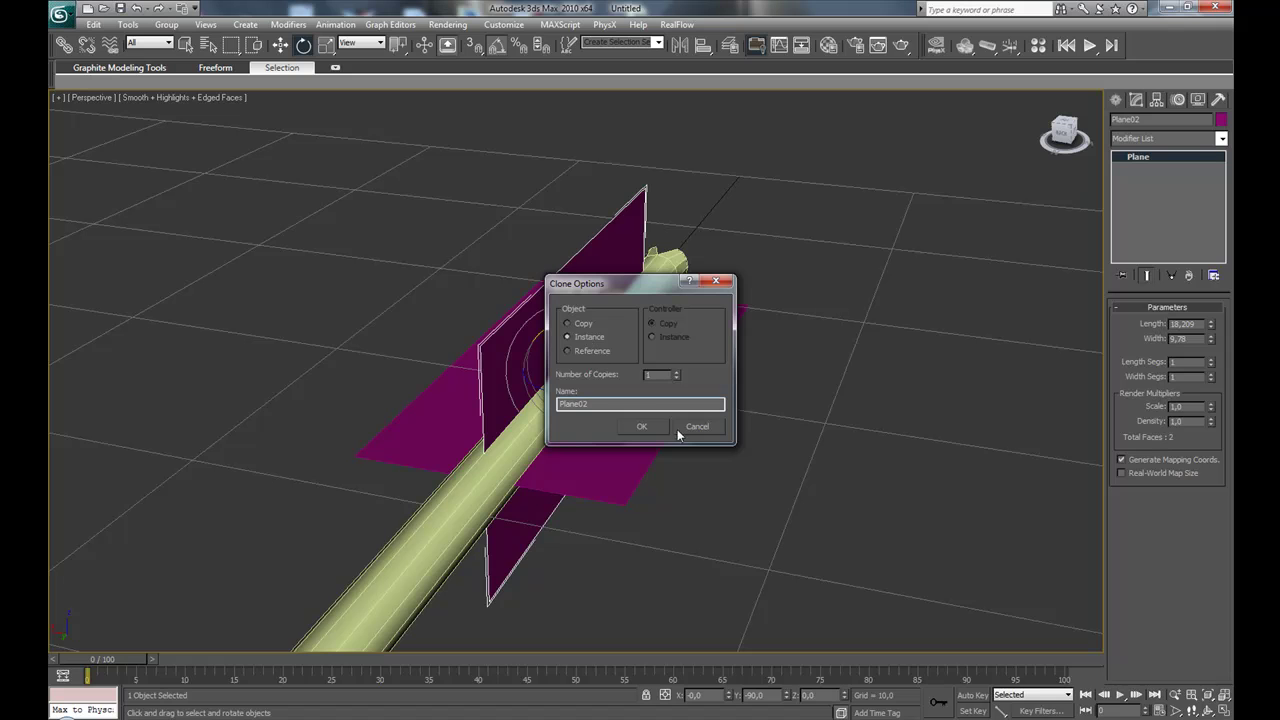
click(648, 429)
mouse_move(717, 474)
alt+middle_down()
mouse_move(637, 491)
mouse_move(569, 449)
mouse_move(730, 408)
alt+middle_up()
click(553, 430)
Isolate the fletching plane and give it 1 length segment and 2 width segments.
right_click(648, 437)
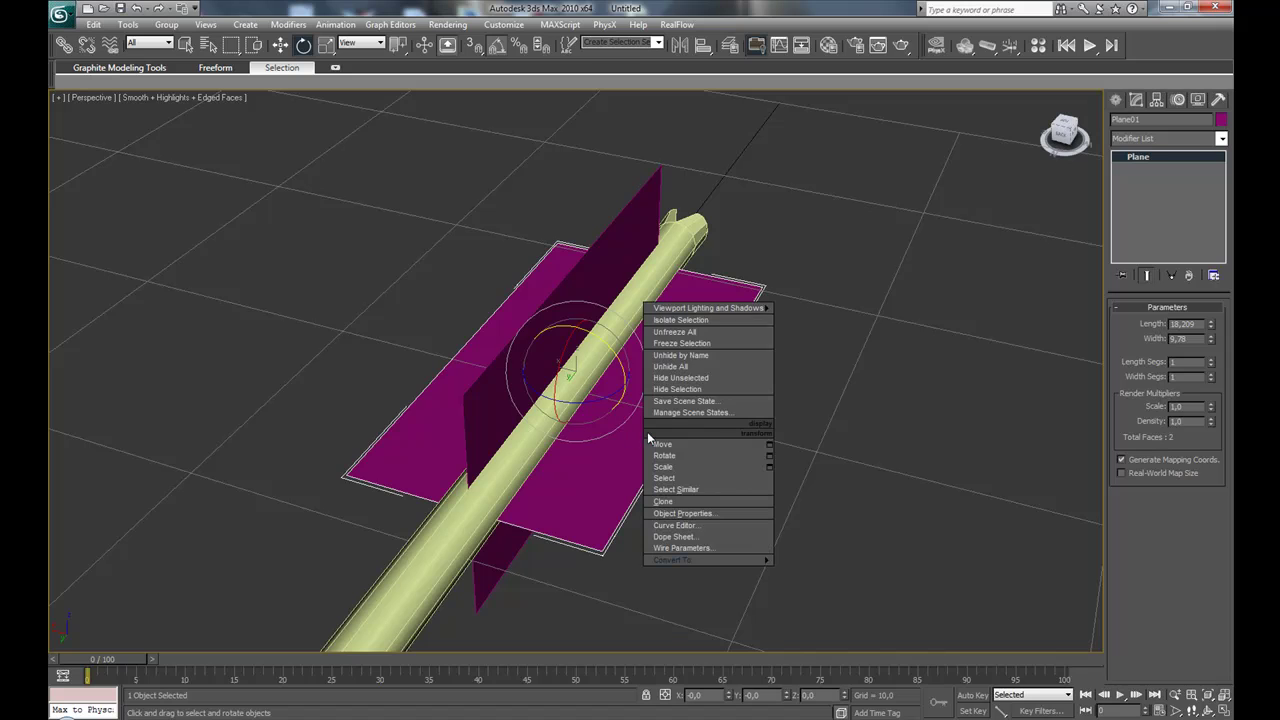
click(710, 319)
alt+middle_drag(585, 429, 620, 451)
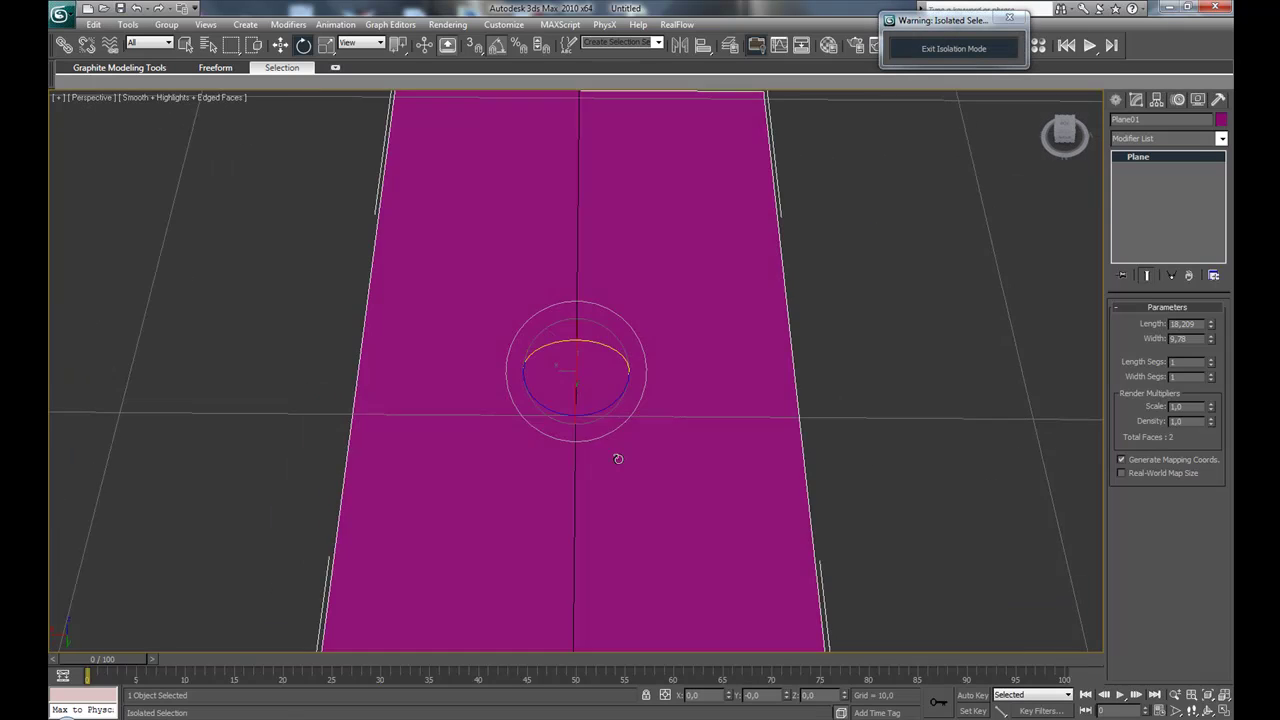
scroll(614, 374, down, 5)
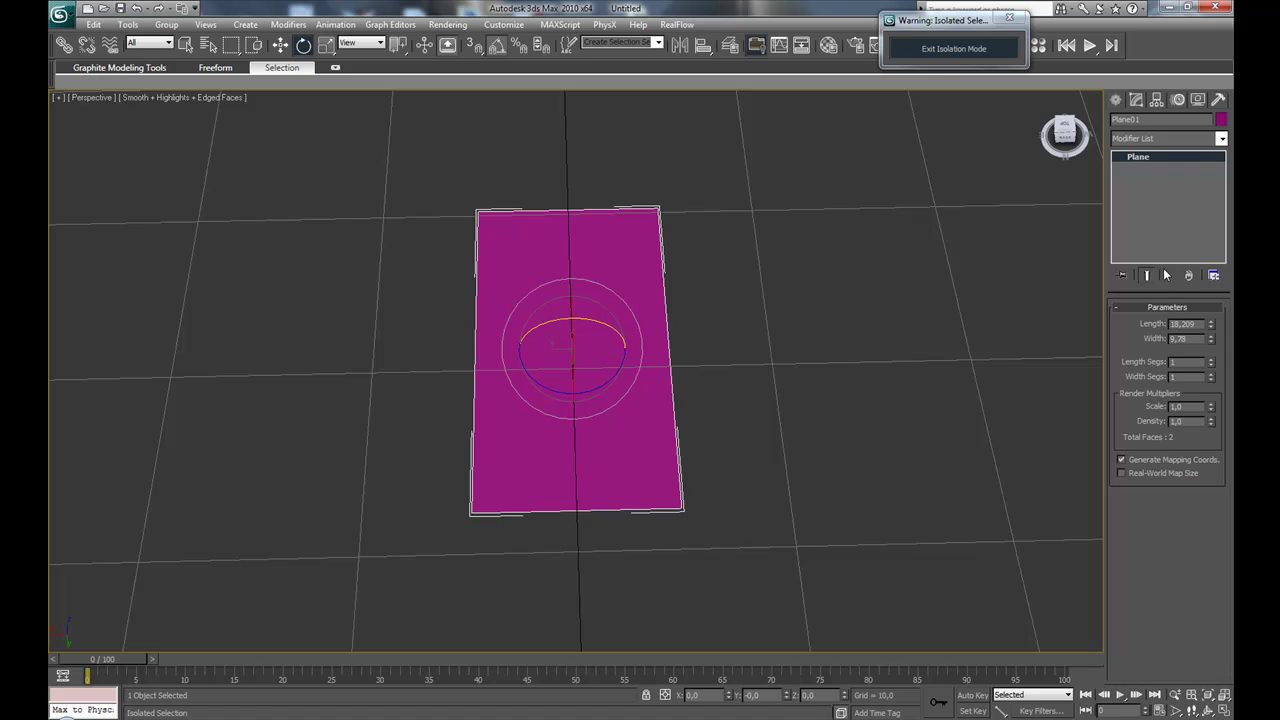
click(1211, 364)
click(1211, 374)
alt+middle_drag(1002, 434, 753, 383)
Add an Edit Poly modifier to the plane.
click(1179, 139)
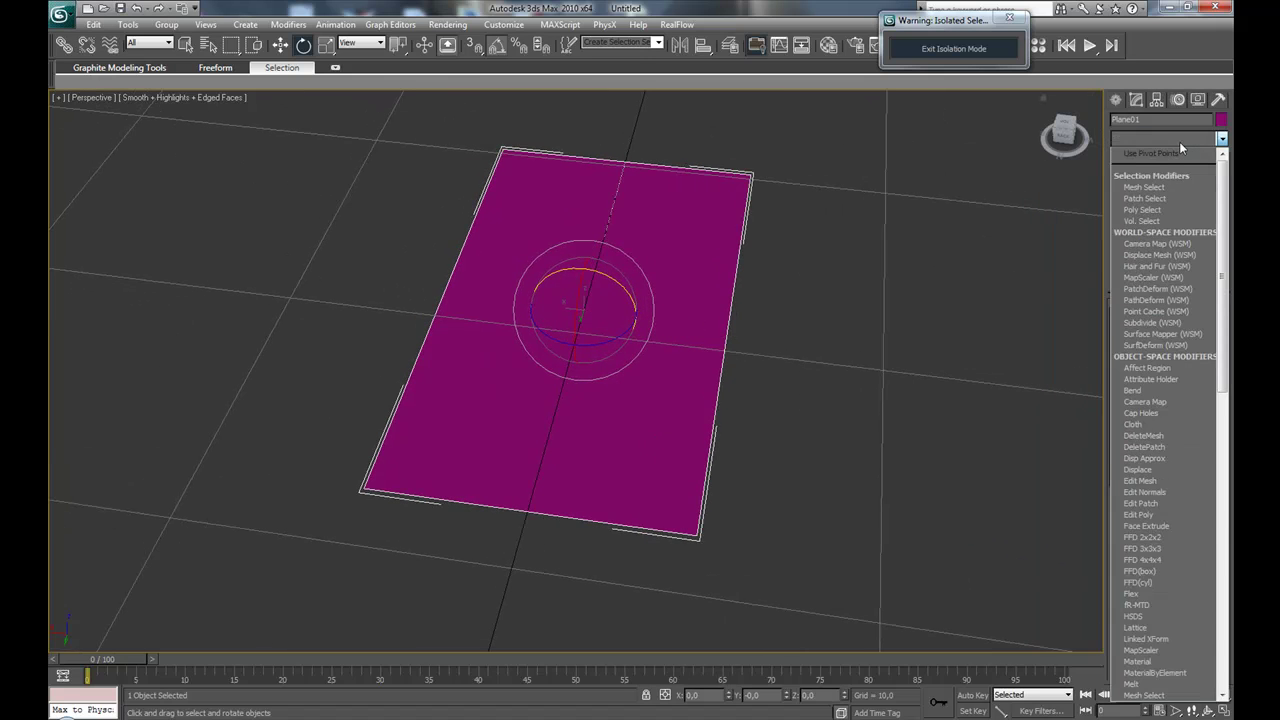
key(e)
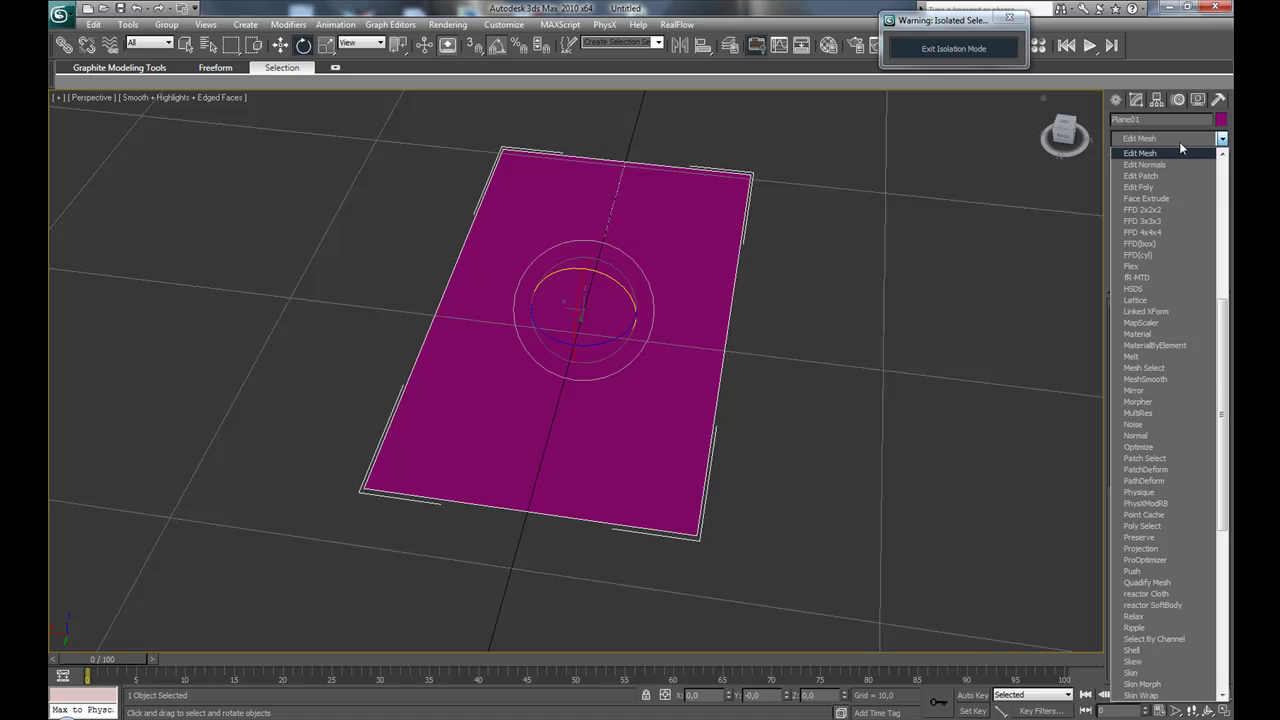
key(e)
key(e)
key(e)
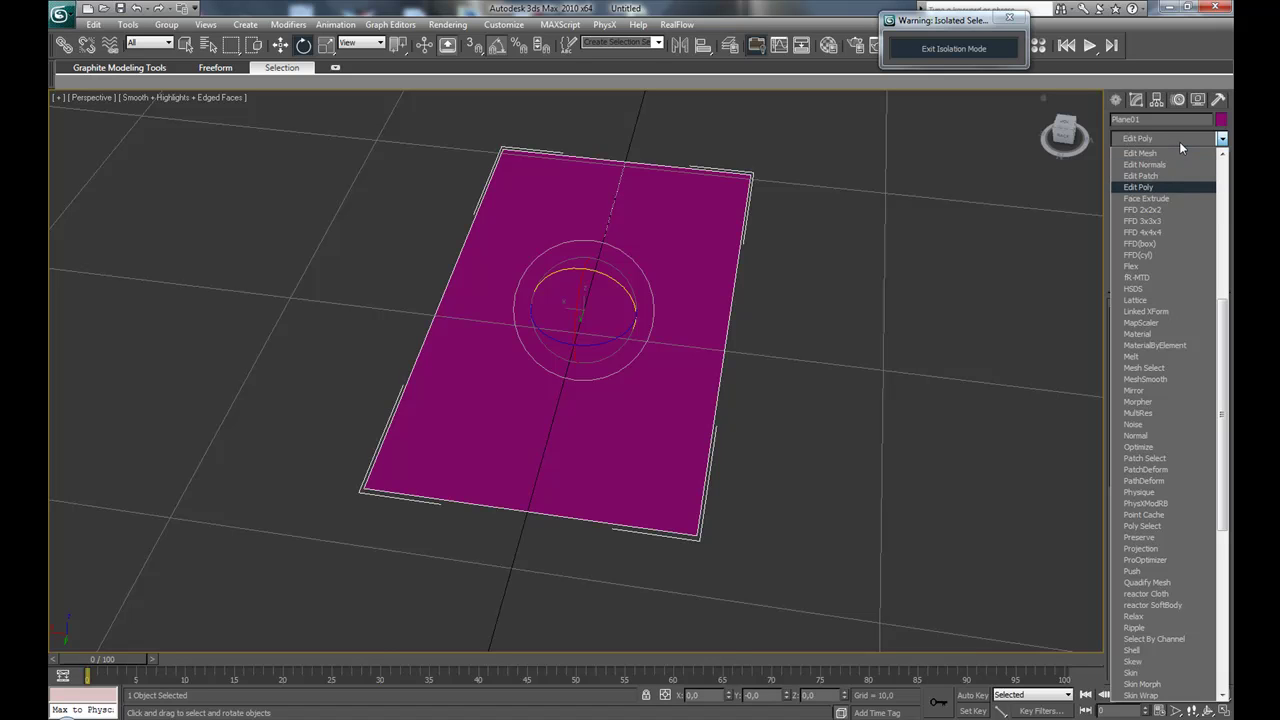
key(Return)
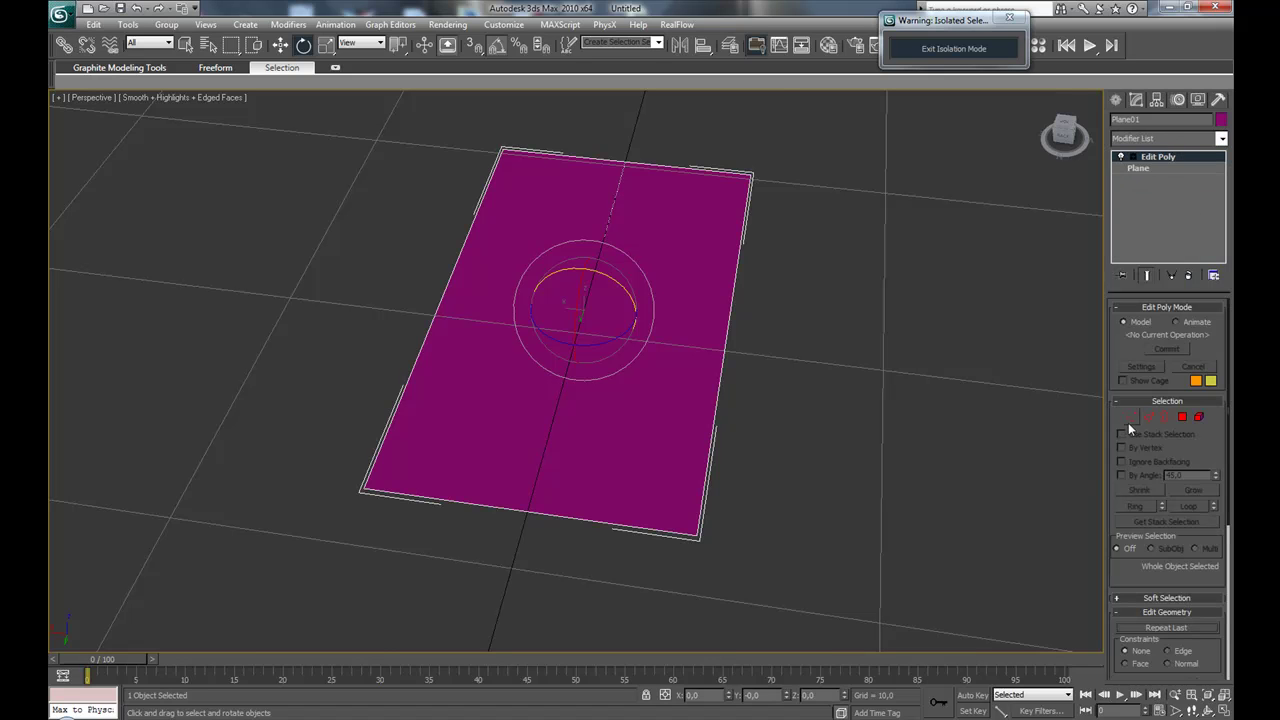
Move the plane's corner and end vertices to form a notched chevron fletching.
click(1130, 420)
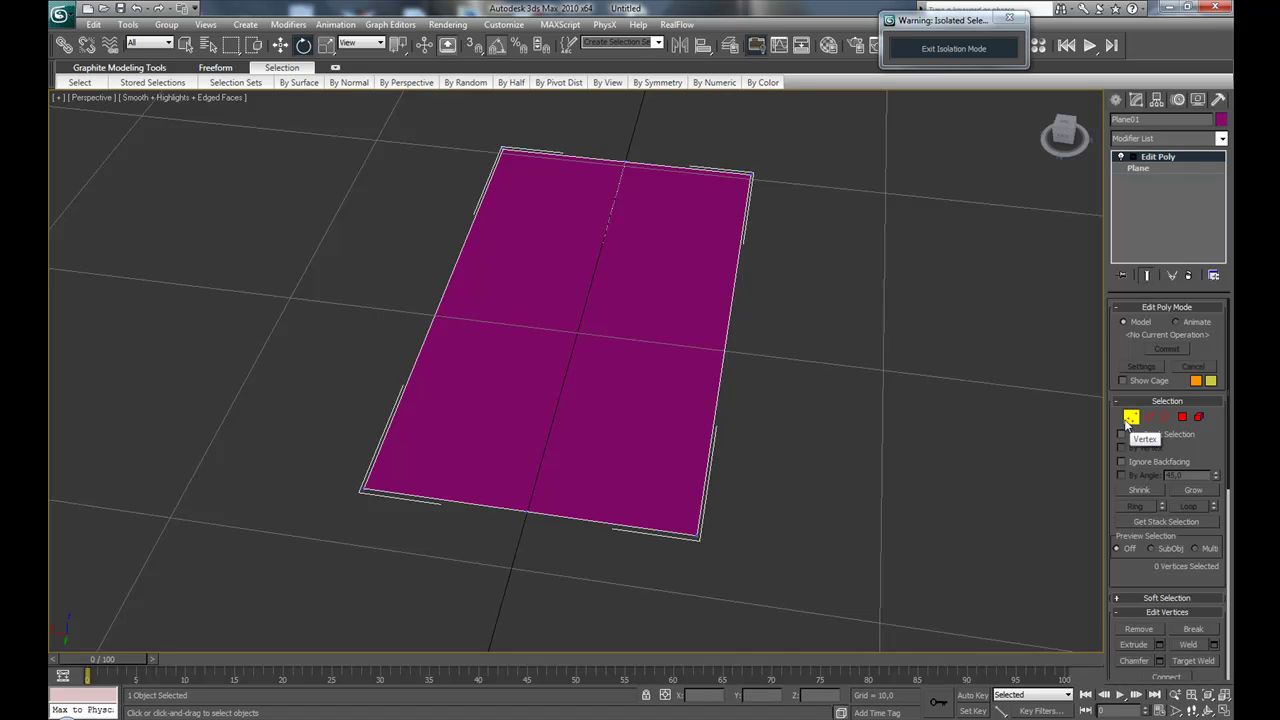
drag(681, 520, 680, 518)
ctrl+drag(303, 451, 370, 506)
key(w)
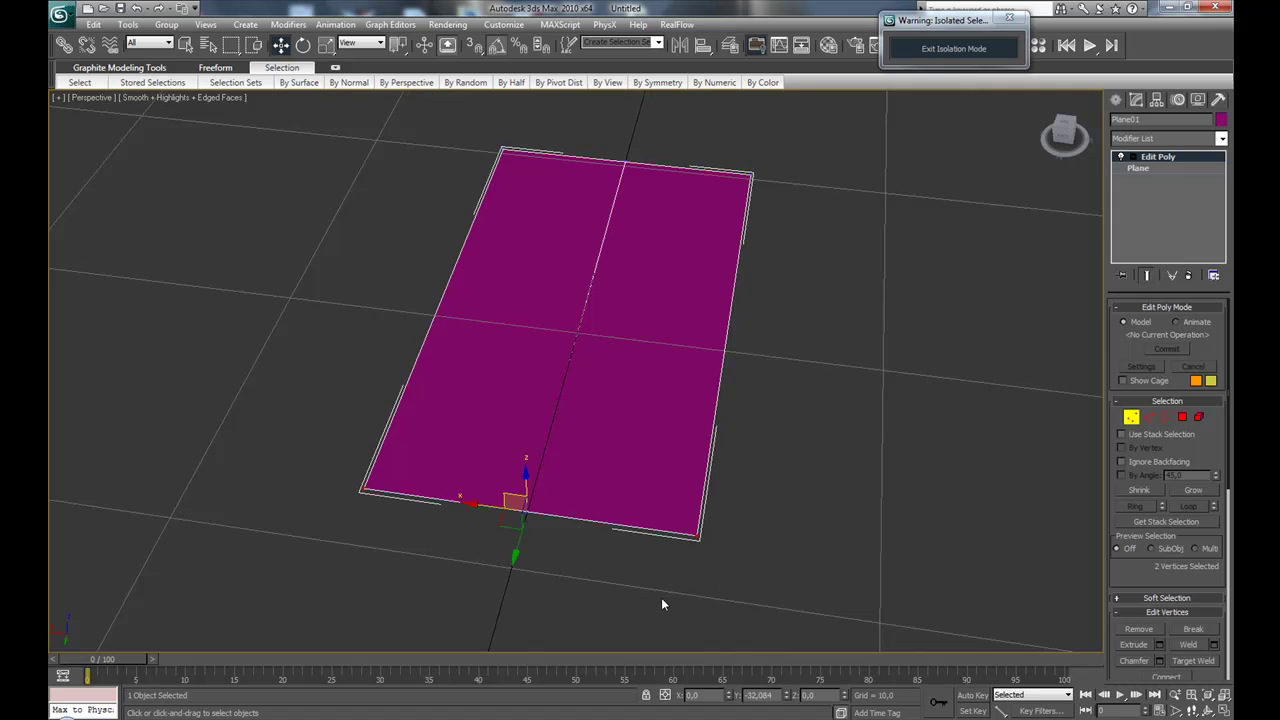
alt+middle_drag(654, 605, 489, 528)
drag(345, 467, 434, 418)
alt+middle_drag(434, 418, 916, 342)
drag(889, 376, 780, 355)
click(1170, 157)
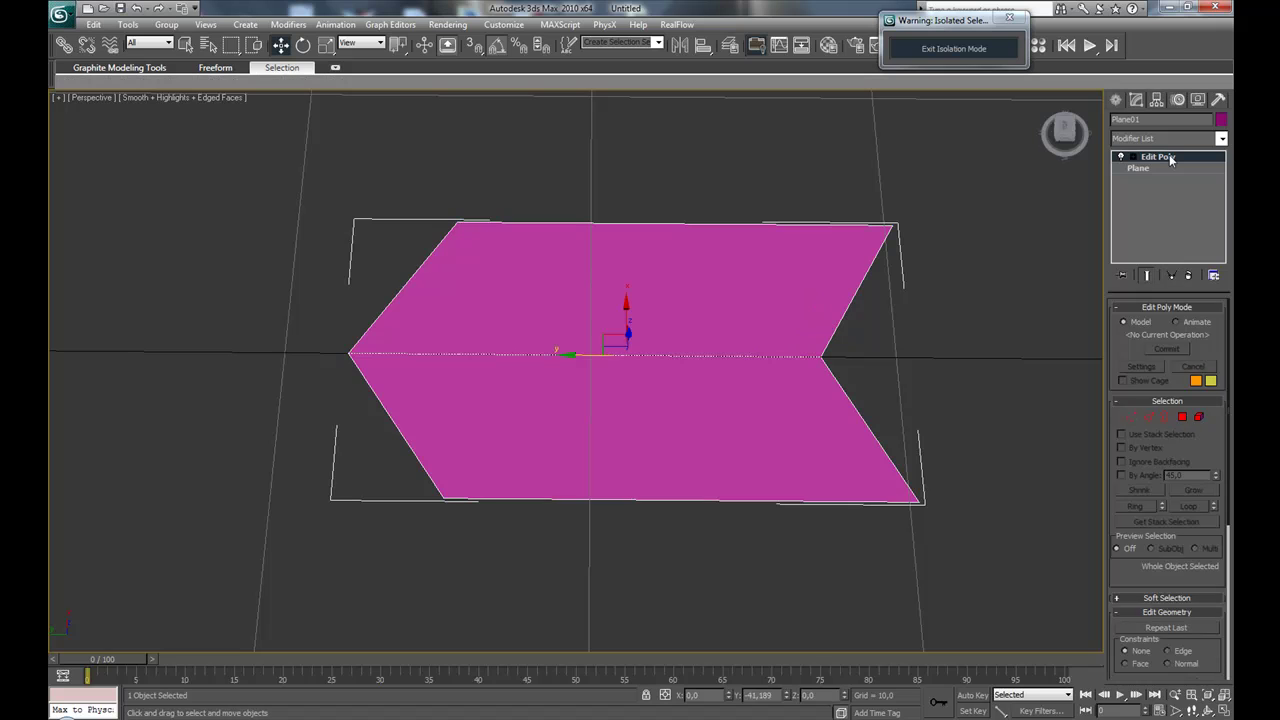
click(1037, 317)
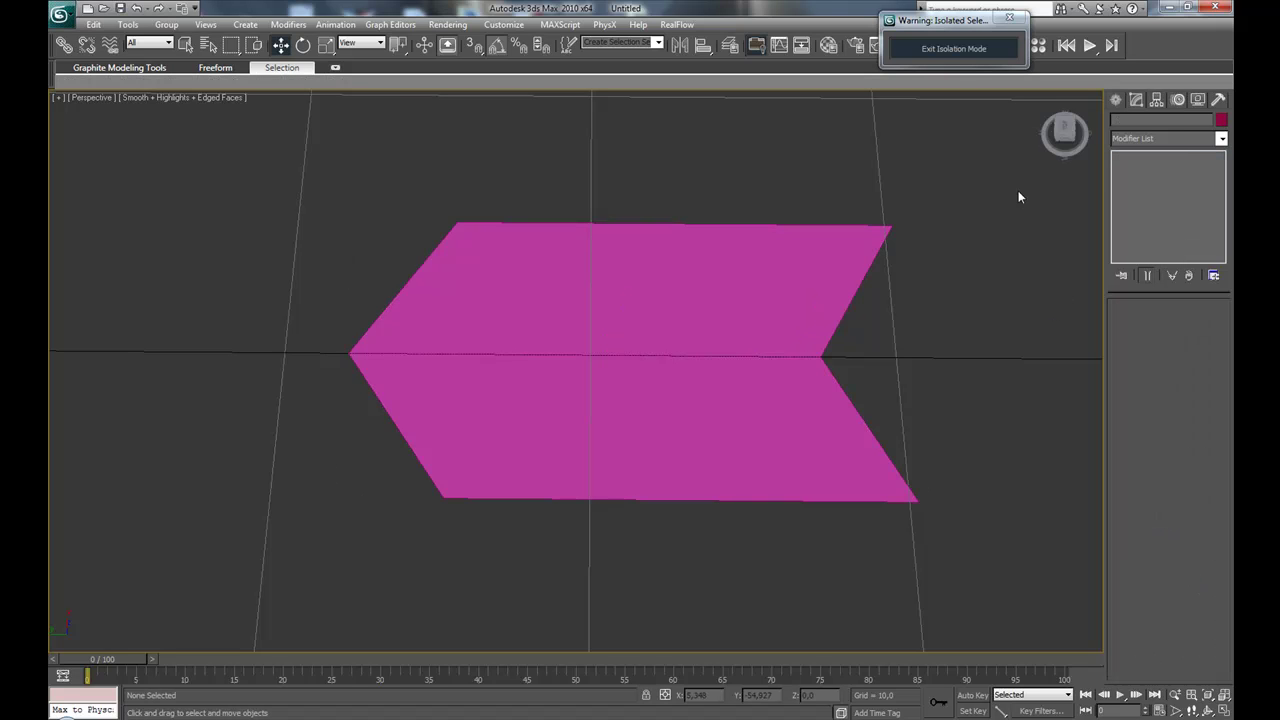
Exit isolation mode and orbit until the whole arrow lies in view.
click(958, 49)
scroll(657, 423, up, 5)
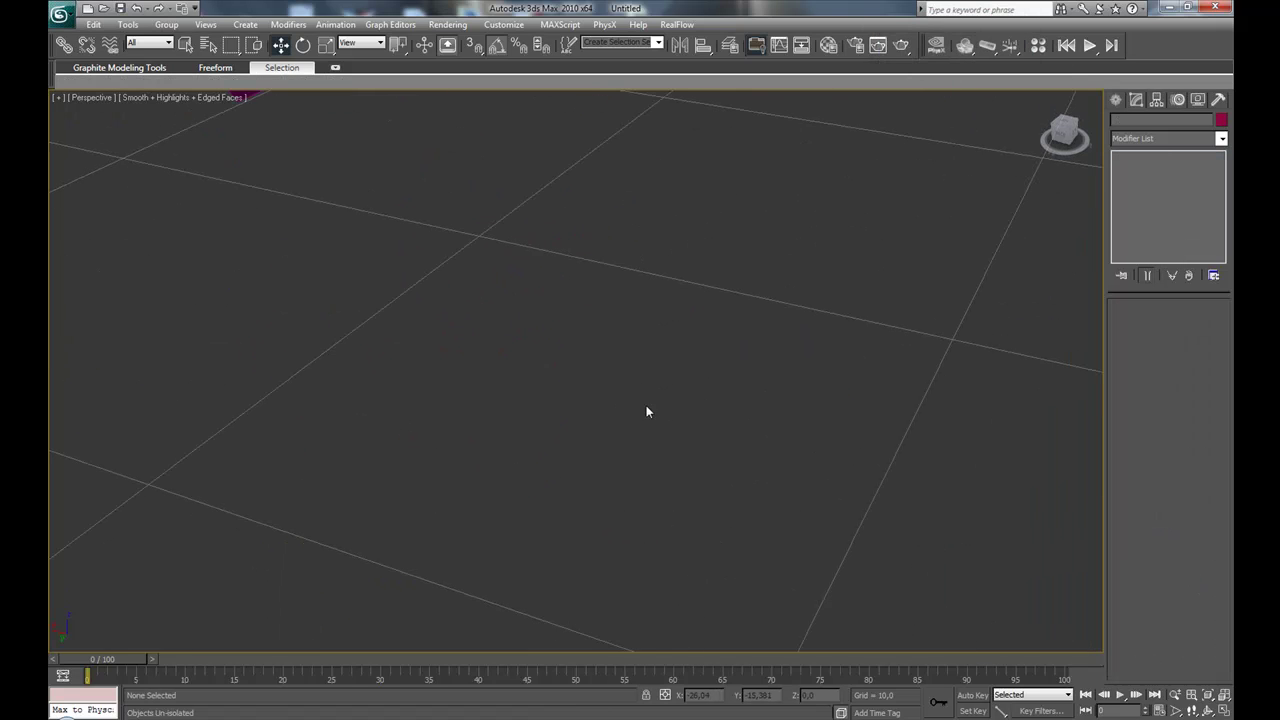
scroll(611, 376, down, 5)
alt+middle_drag(699, 425, 660, 453)
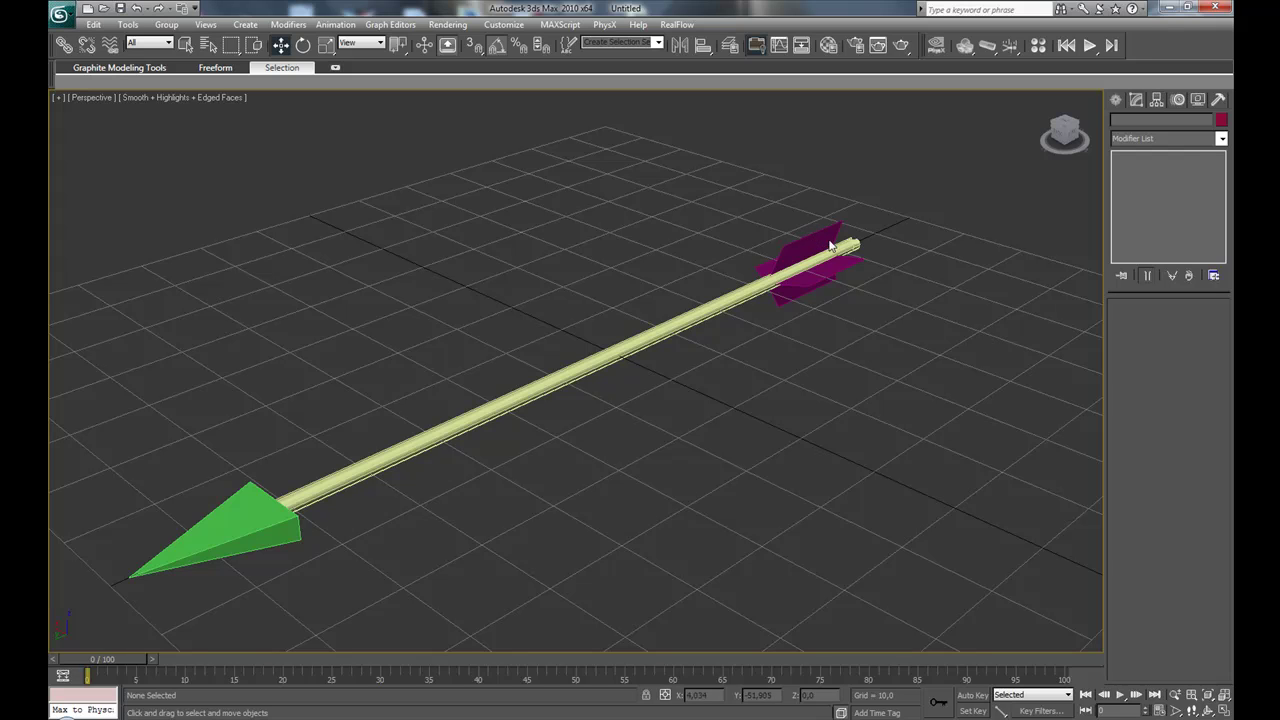
click(795, 240)
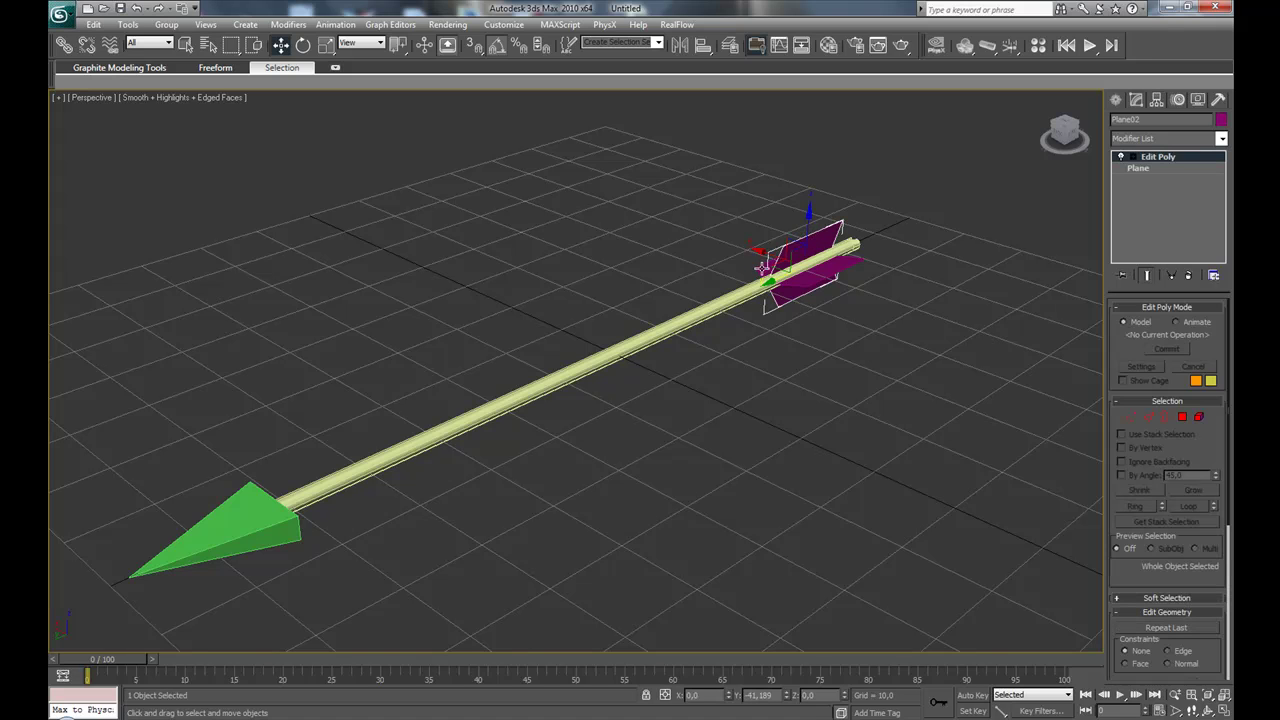
click(778, 371)
alt+middle_drag(828, 468, 640, 497)
scroll(631, 480, down, 3)
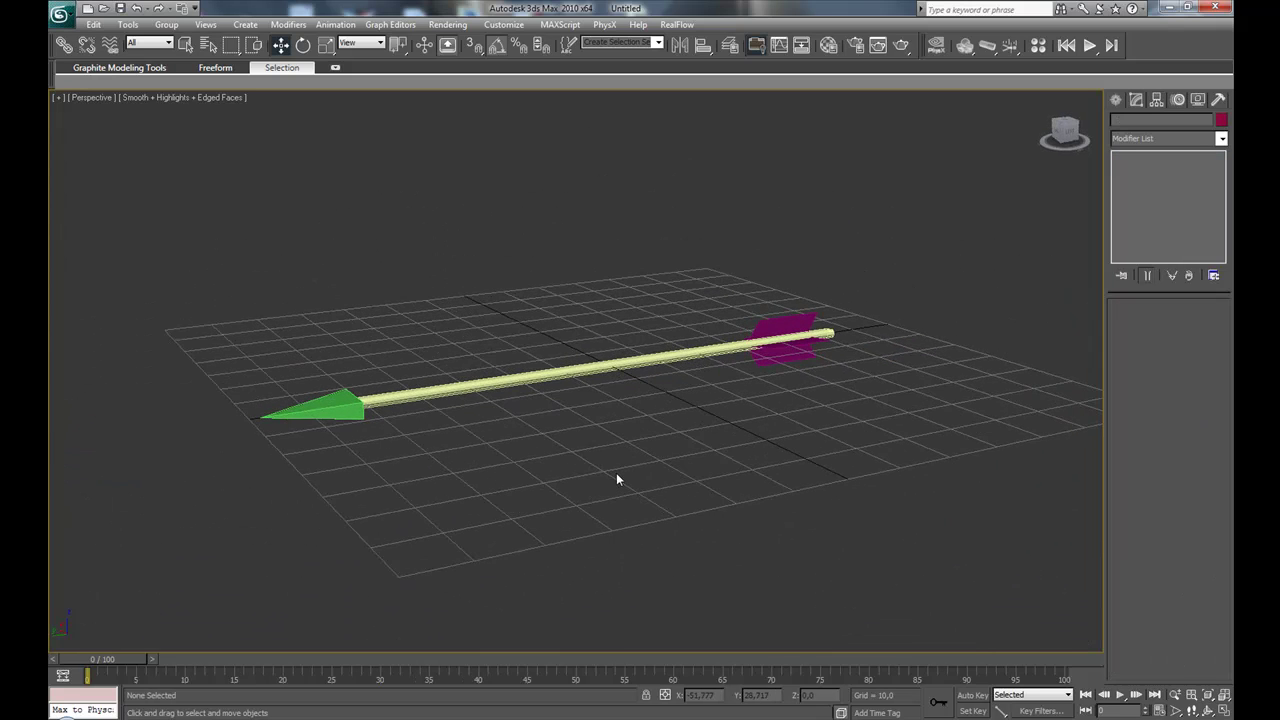
Hide the grid and edged faces, then marquee-select all four arrow parts.
key(g)
key(g)
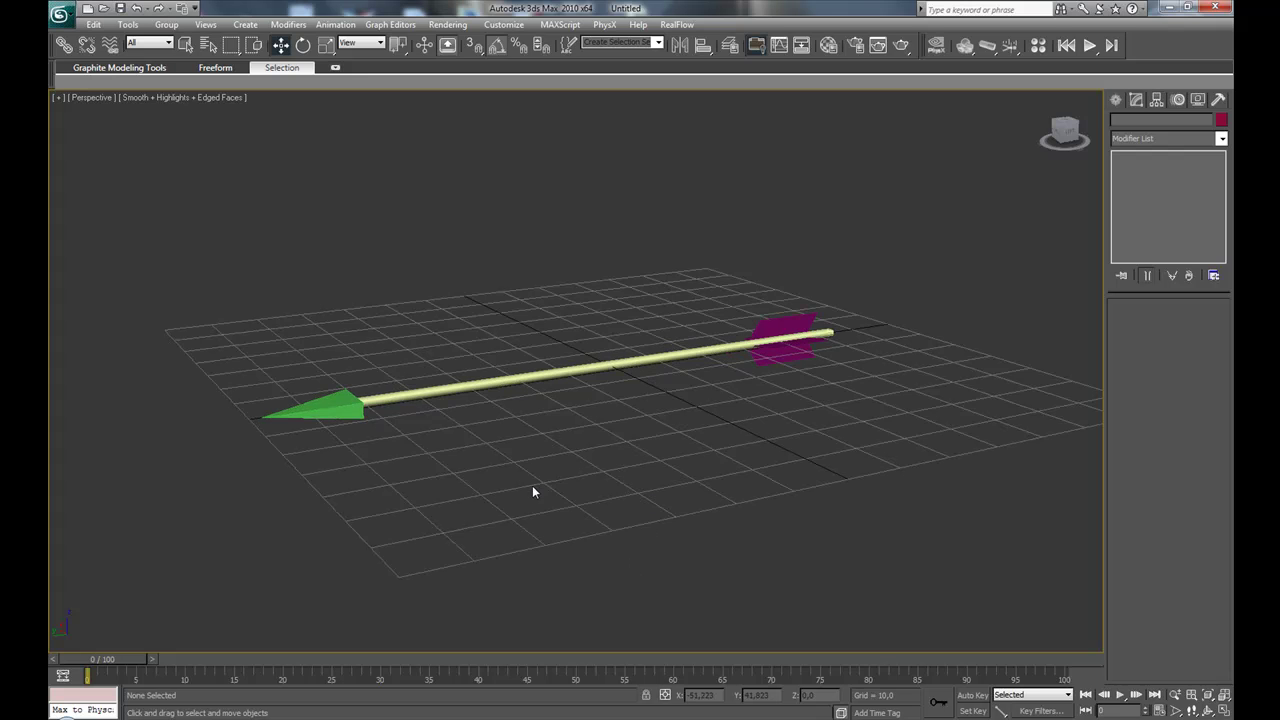
key(F4)
alt+middle_drag(532, 492, 576, 493)
drag(892, 185, 327, 502)
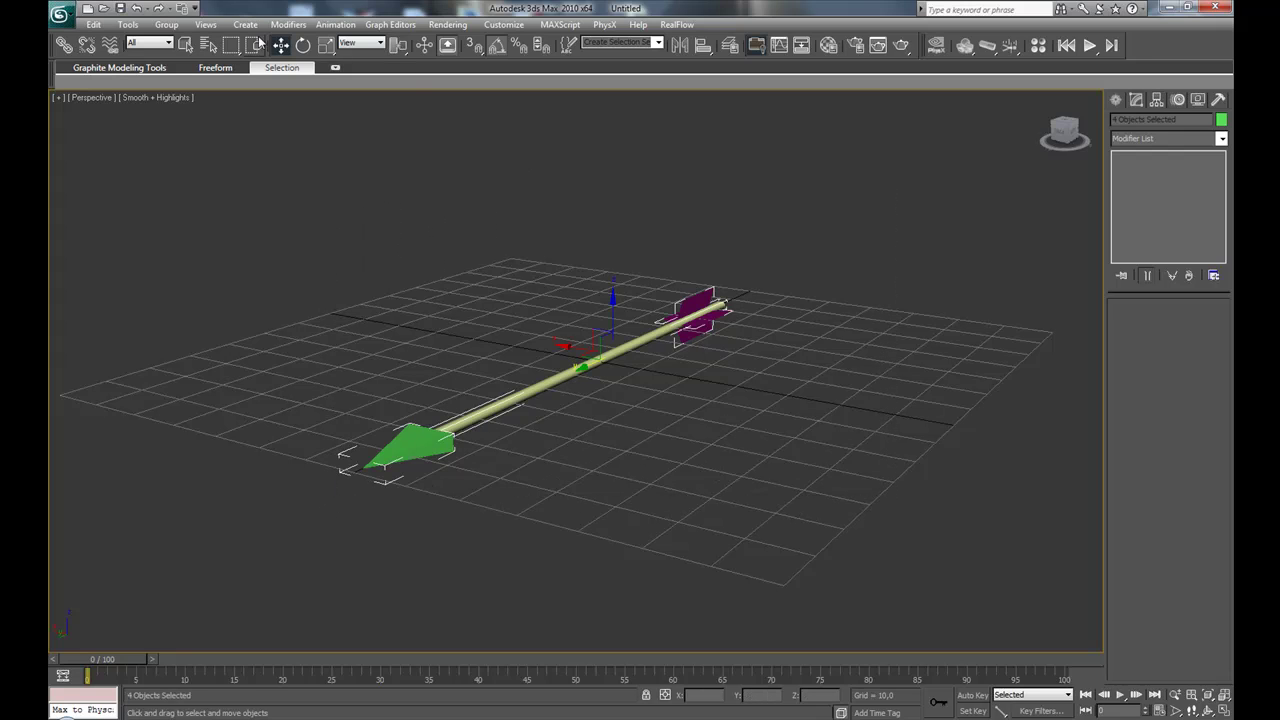
Group the arrowhead, shaft and both fletching planes under the name 'Arrow'.
click(170, 25)
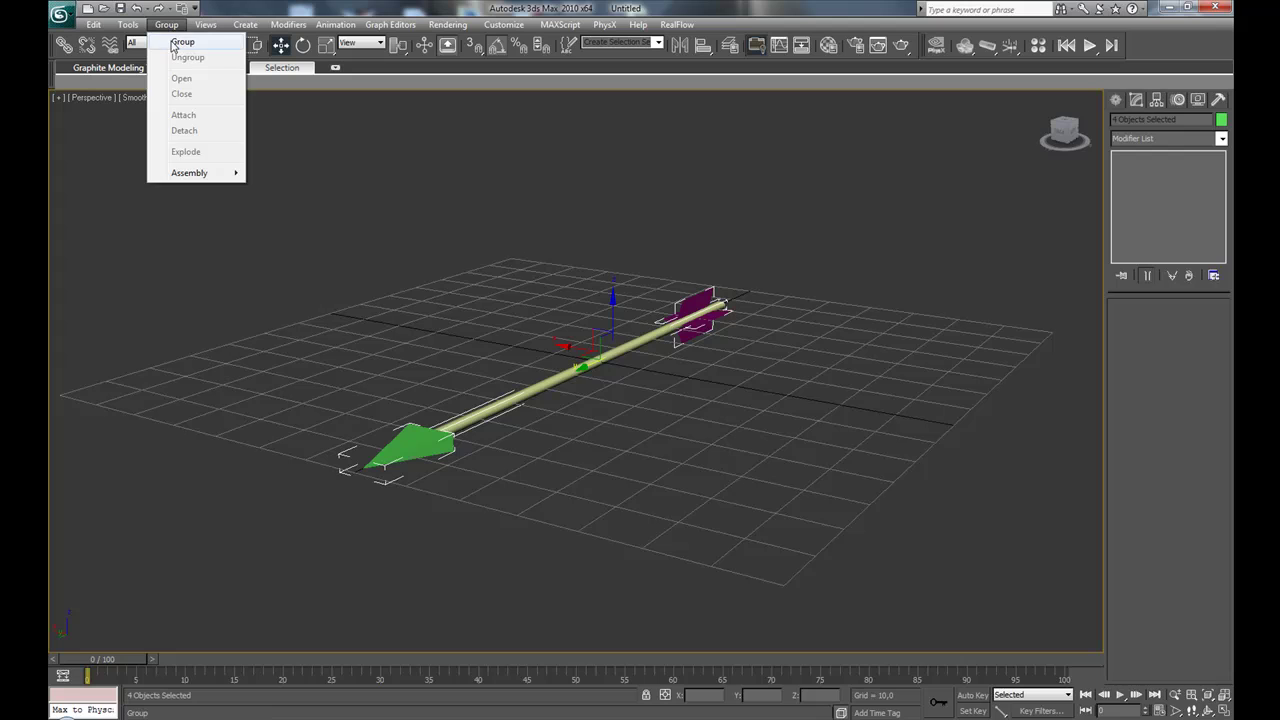
click(178, 40)
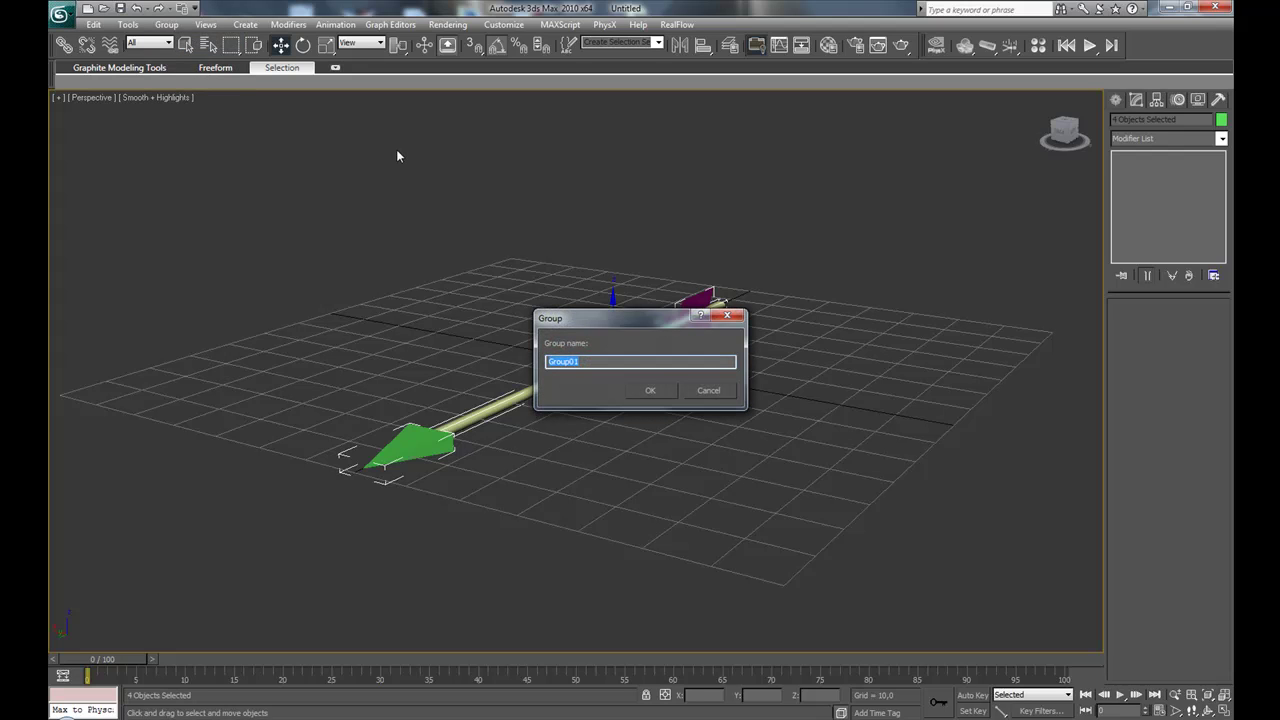
text(Arrow)
click(650, 391)
alt+middle_drag(665, 455, 794, 363)
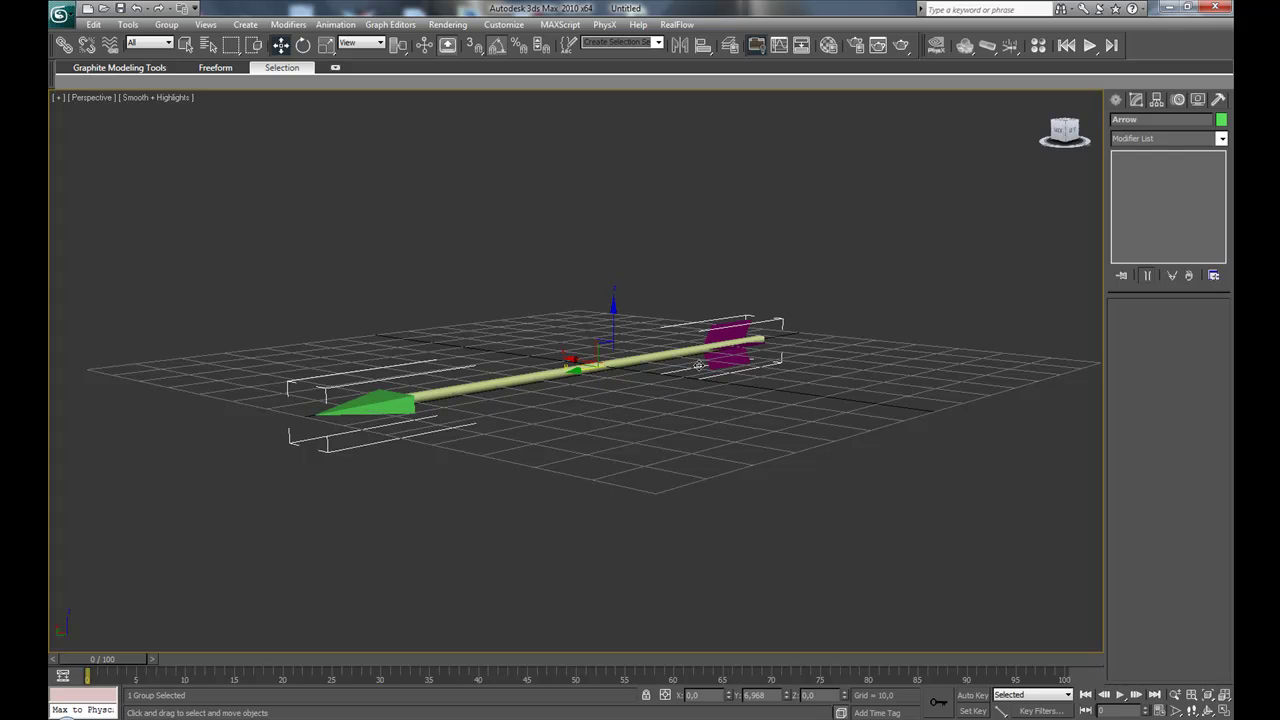
Turn on Affect Pivot Only in the Hierarchy panel's Pivot settings.
click(1117, 100)
click(1130, 142)
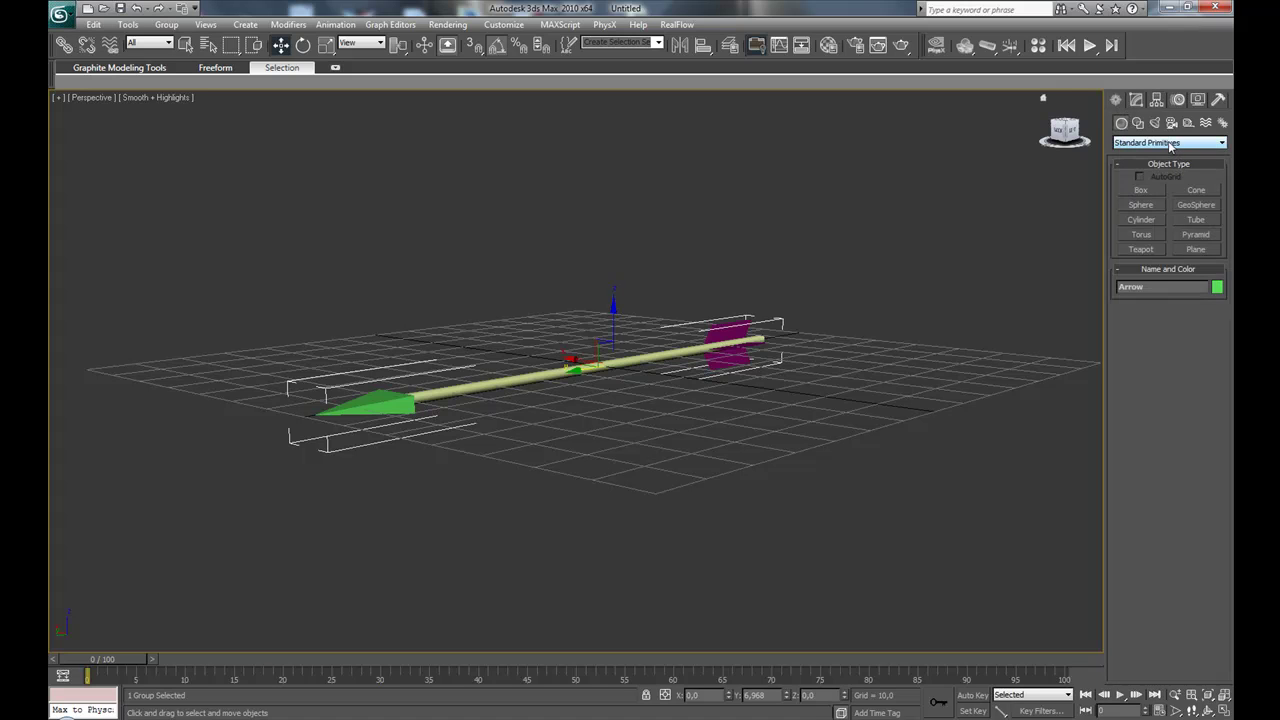
click(1157, 100)
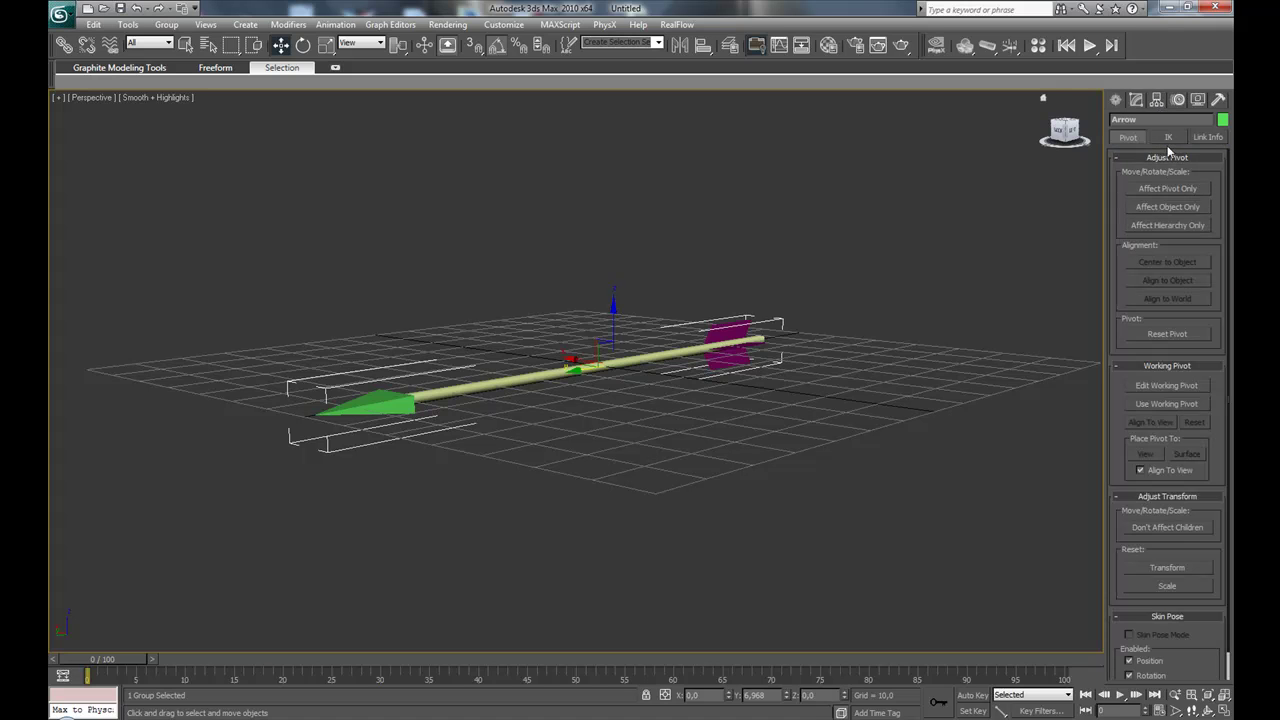
click(1168, 188)
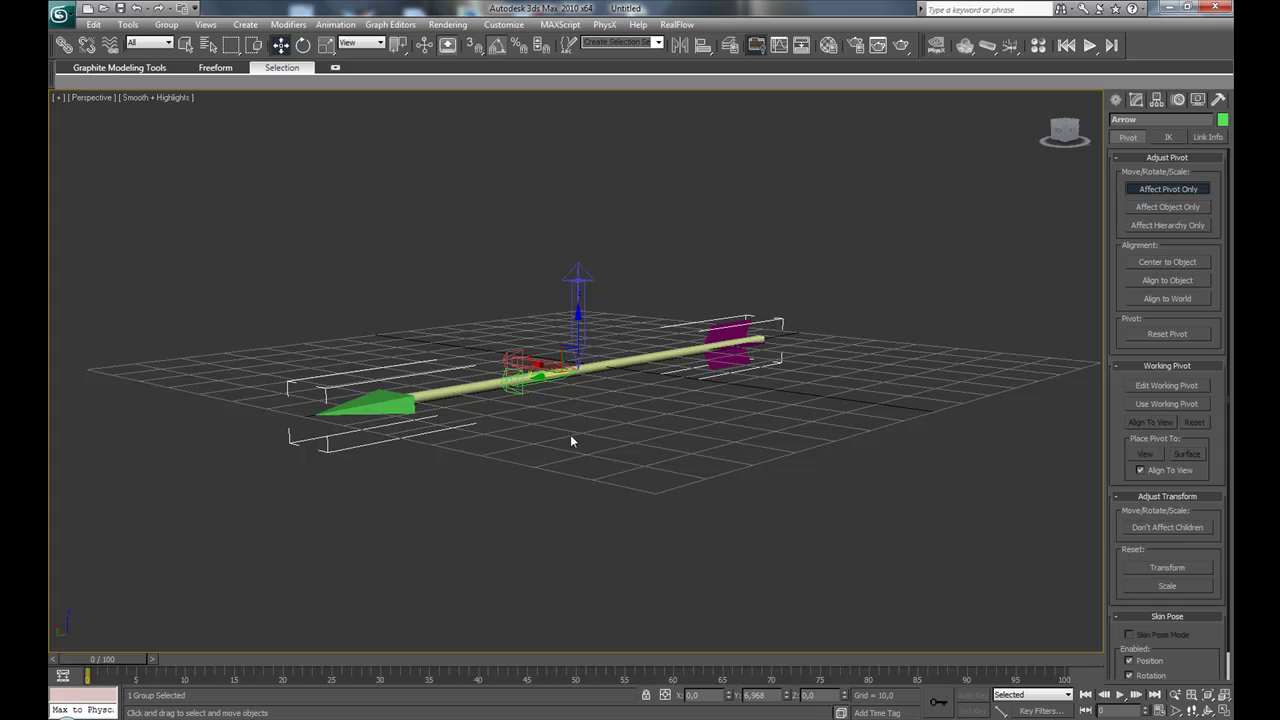
Drag the Arrow group's pivot along the arrow onto the green arrowhead's point.
alt+middle_drag(593, 438, 843, 465)
scroll(589, 457, up, 5)
drag(945, 384, 257, 496)
alt+middle_drag(257, 496, 297, 453)
scroll(444, 440, up, 3)
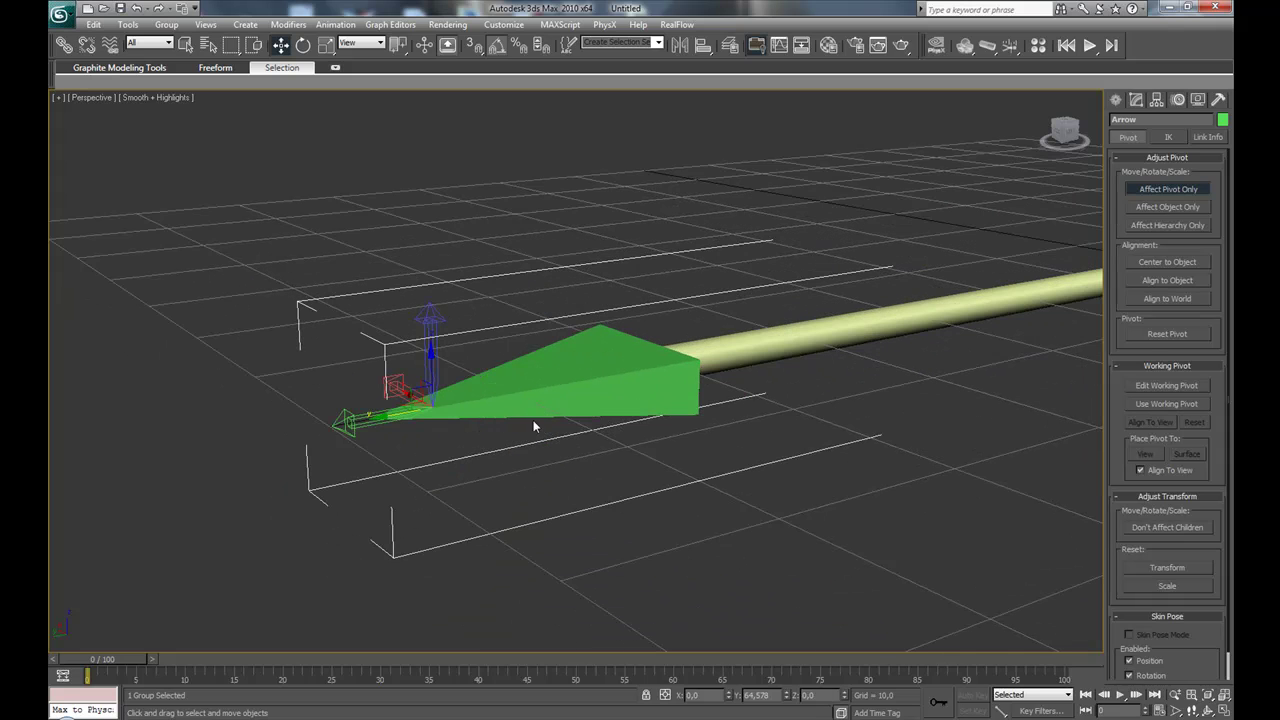
scroll(490, 430, up, 3)
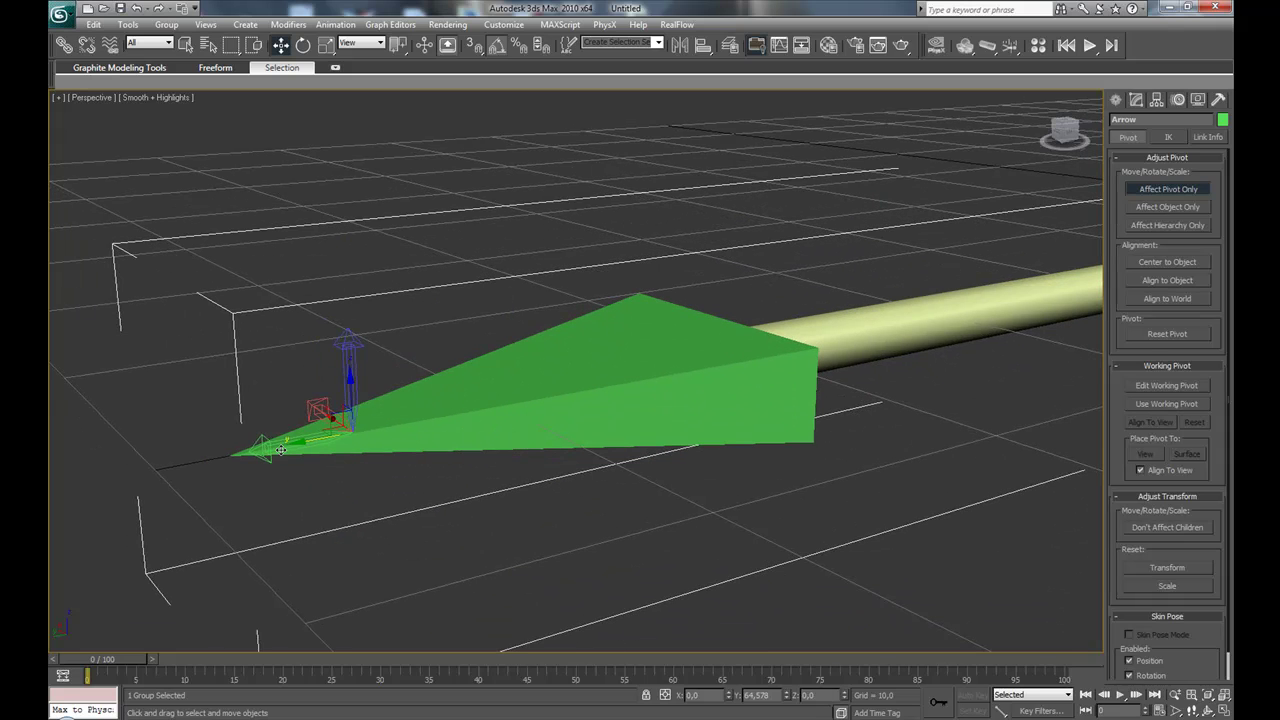
drag(281, 450, 192, 481)
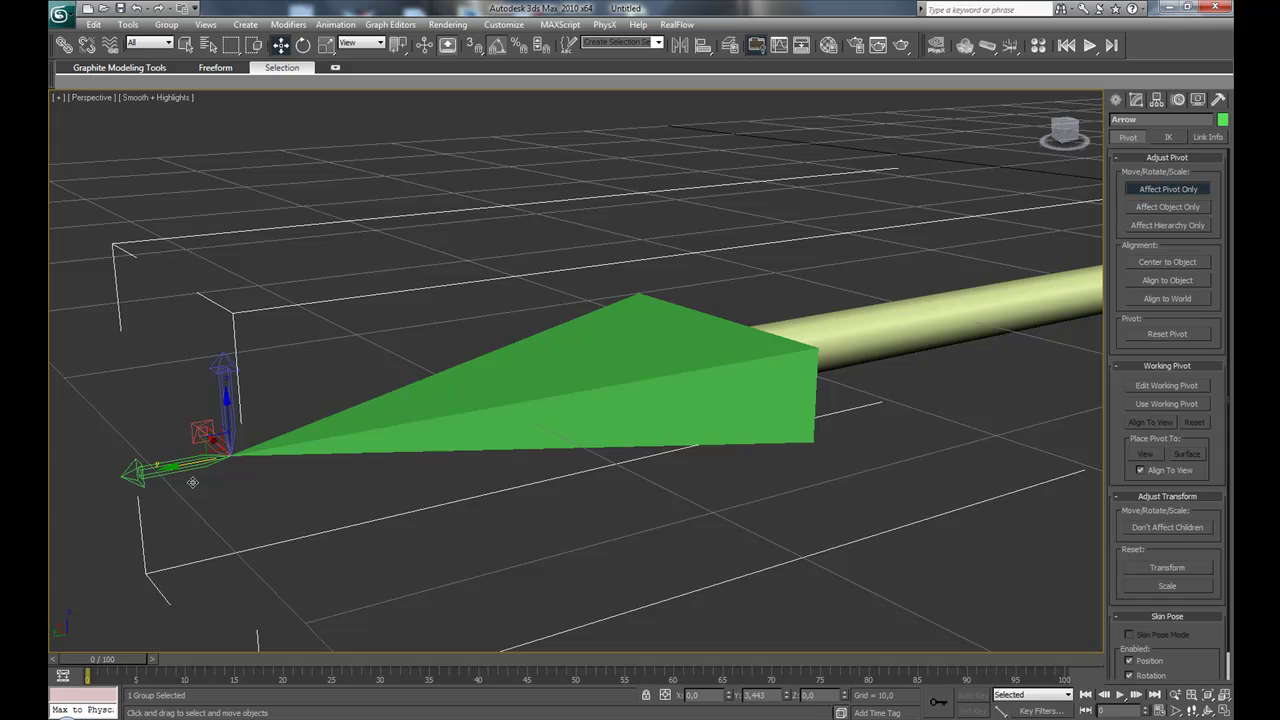
drag(192, 483, 335, 484)
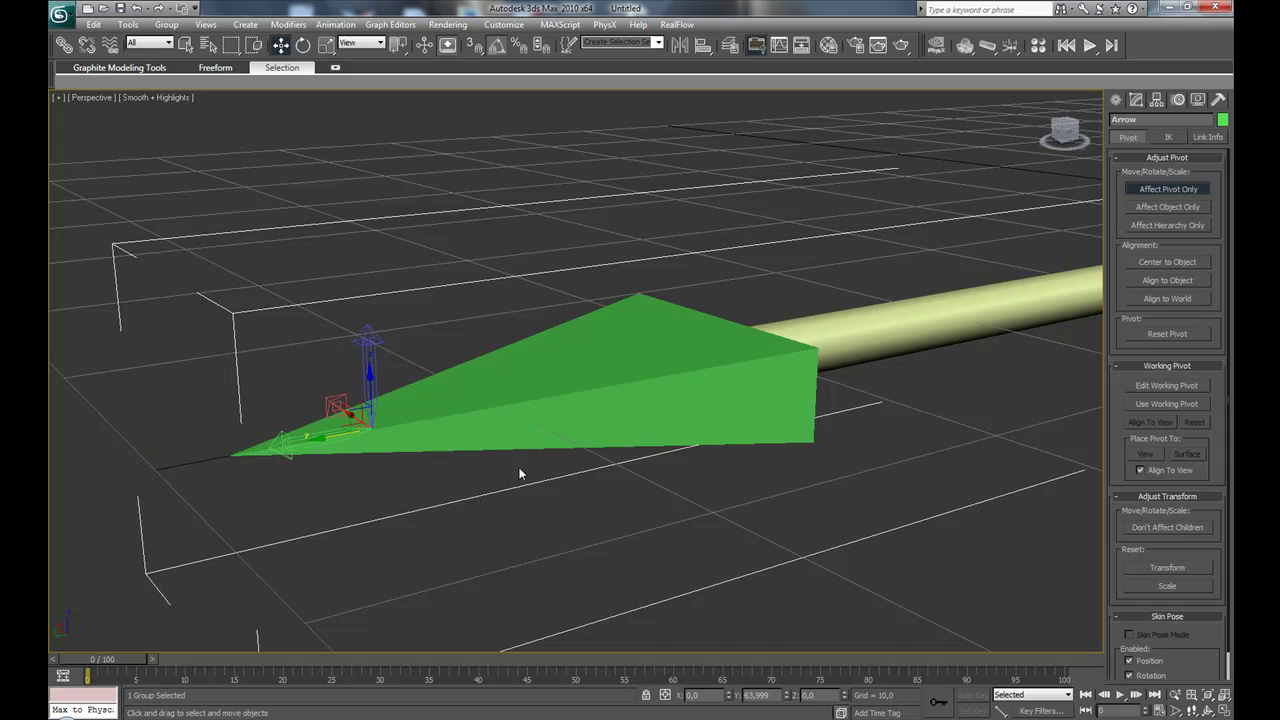
scroll(490, 465, down, 5)
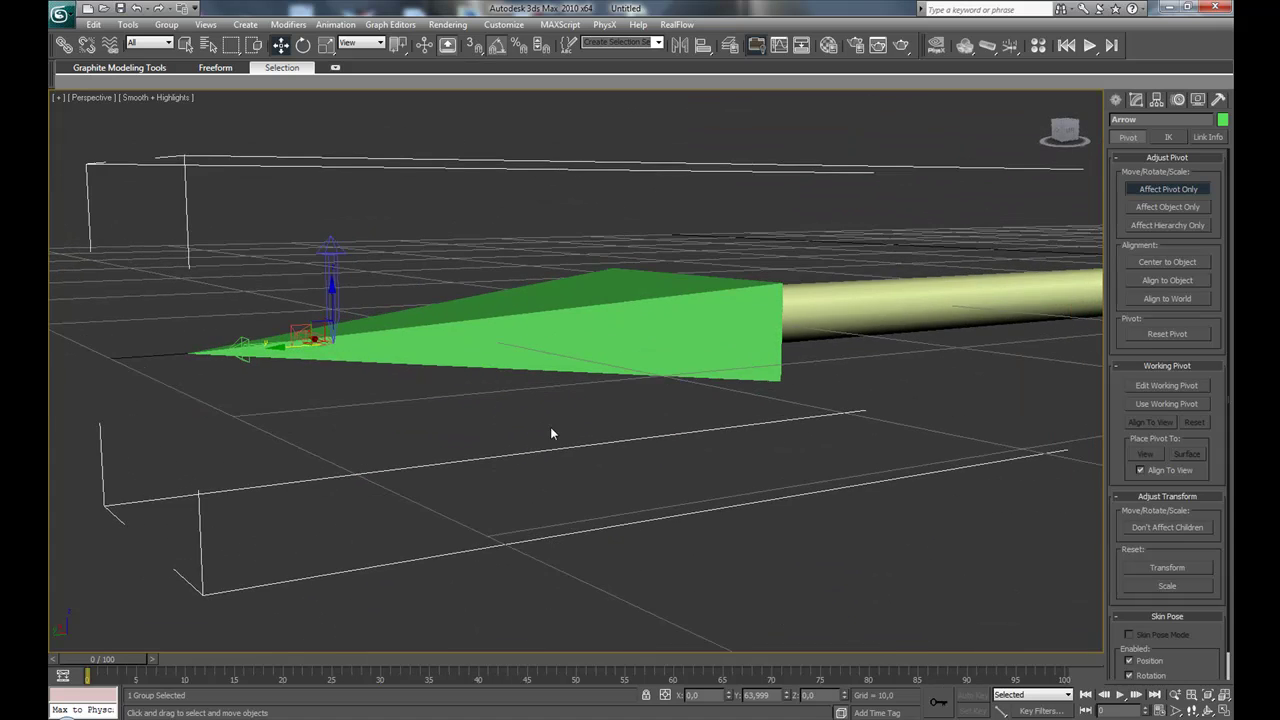